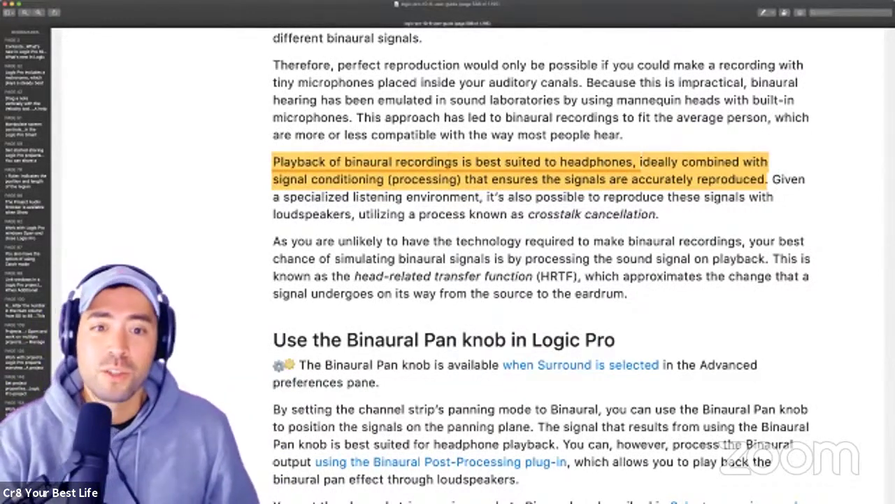
Step: Scroll the guide down to the passage on adjusting a VCA channel's volume
scroll(542, 266, down, 5)
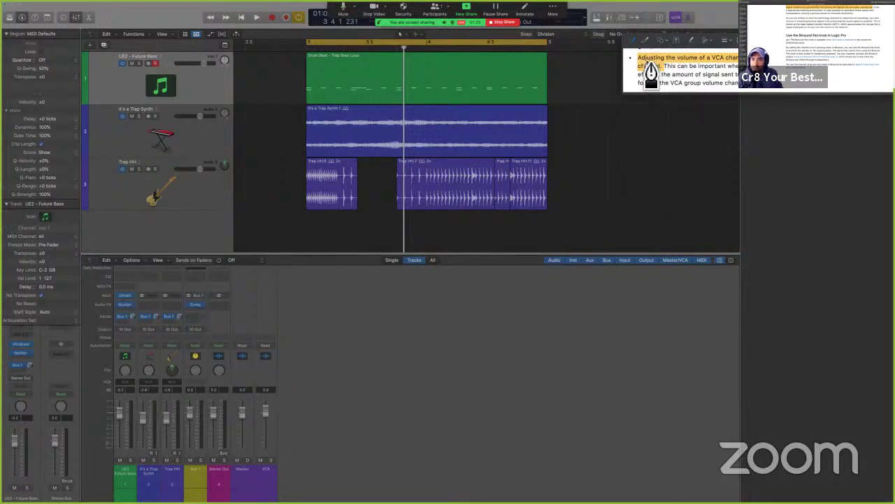
drag(651, 70, 661, 73)
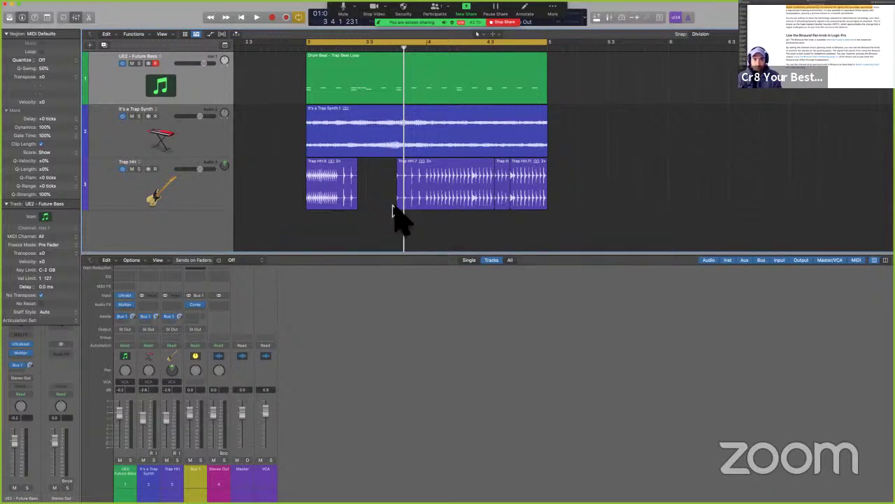
Step: Select all tracks and regions with Cmd-A, briefly checking the Compressor on Aux 1
key(super+a)
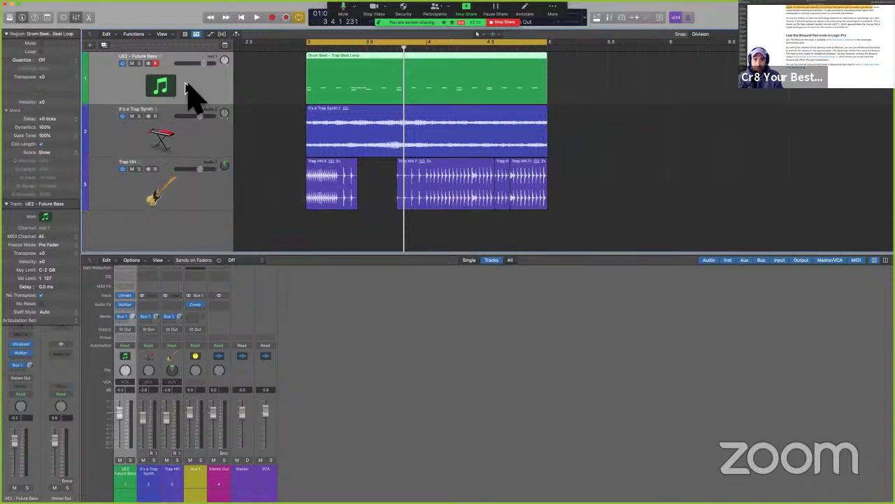
key(Down)
key(Down)
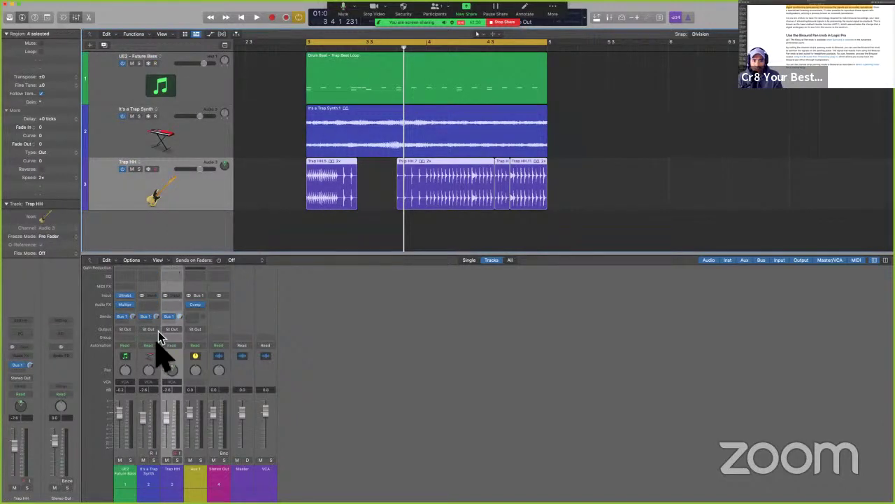
key(super+a)
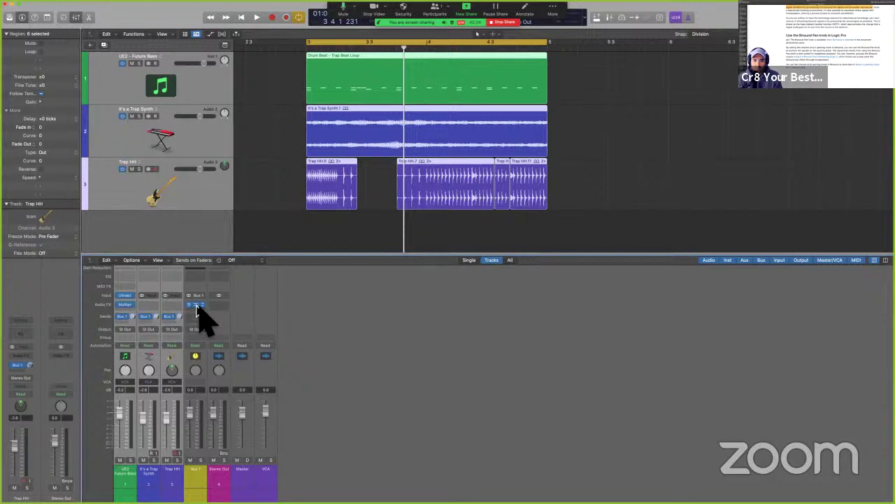
click(196, 306)
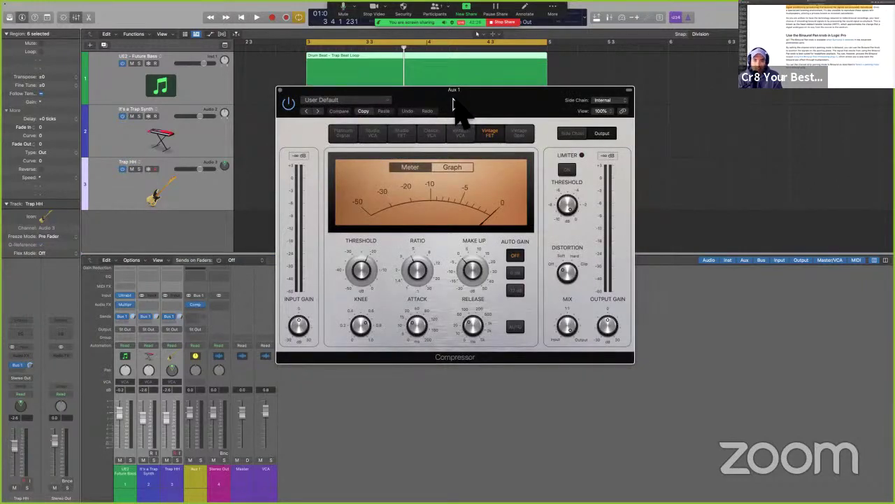
key(super+w)
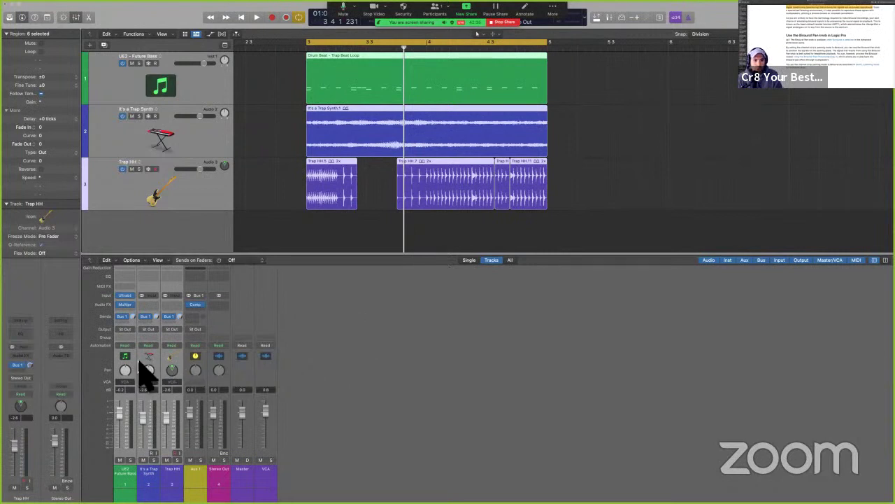
Step: Select the UE2 - Future Bass track and drag the VCA fader down to -∞
mouse_move(124, 368)
mouse_down()
mouse_move(180, 353)
mouse_move(154, 380)
mouse_move(128, 378)
mouse_move(164, 380)
mouse_move(170, 389)
mouse_up()
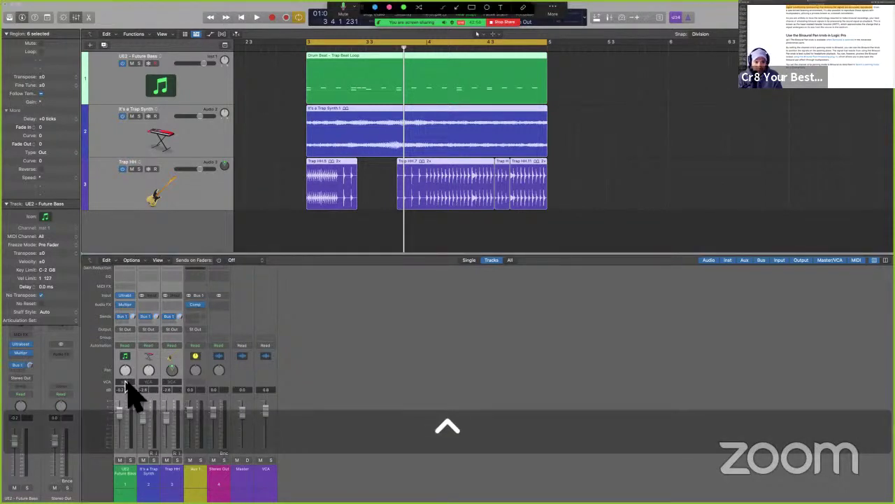
mouse_move(127, 385)
mouse_down()
mouse_move(160, 390)
mouse_move(175, 455)
mouse_move(190, 477)
mouse_move(259, 492)
mouse_move(265, 470)
mouse_up()
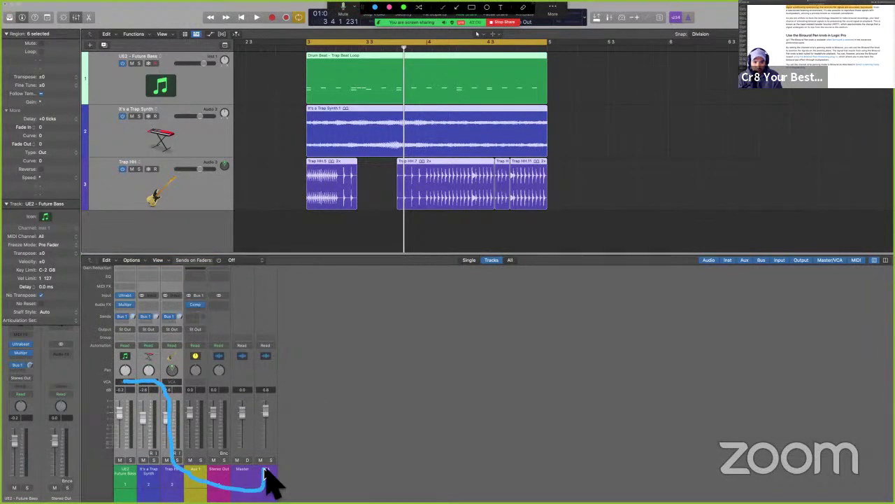
key(ctrl+a)
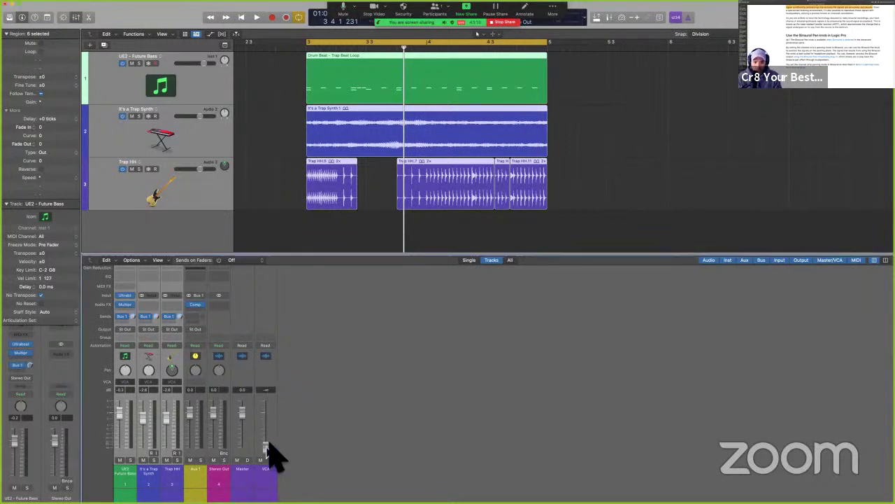
Step: Pull the VCA fader down, then reset it back to 0 dB
alt+click(266, 446)
drag(267, 414, 266, 445)
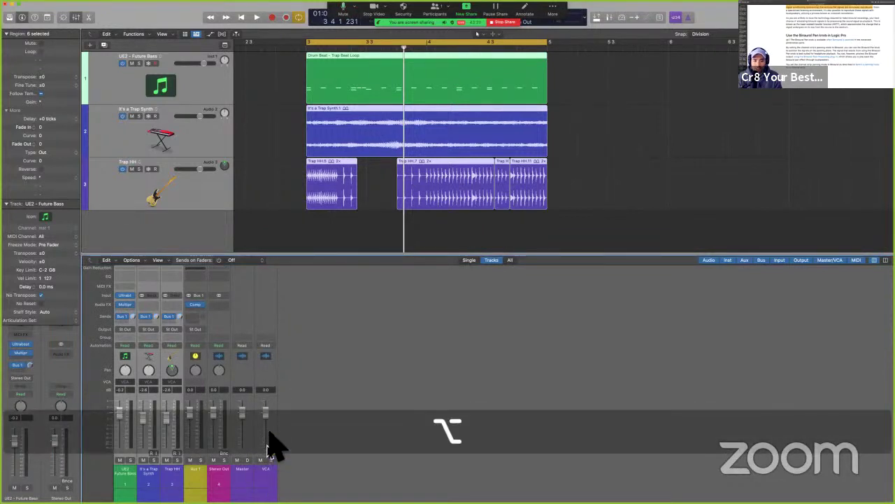
alt+click(268, 445)
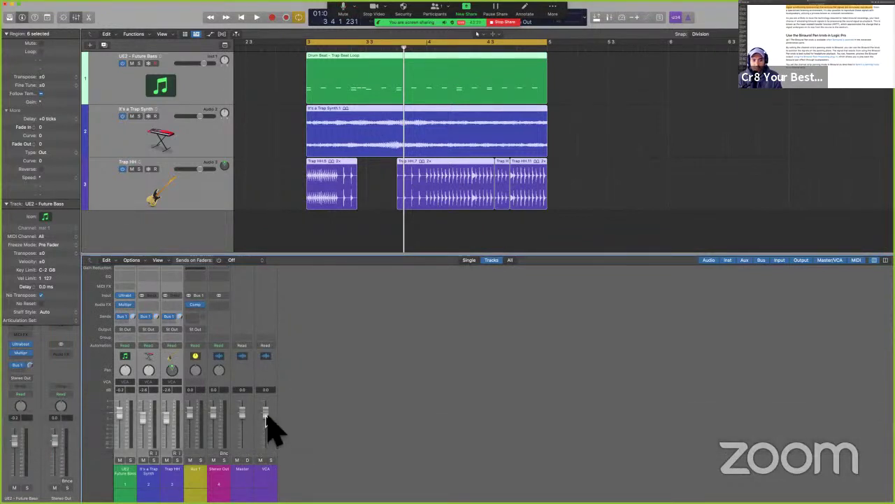
Step: Select Trap HH and extend the selection to all three instrument tracks
click(169, 357)
shift+click(133, 357)
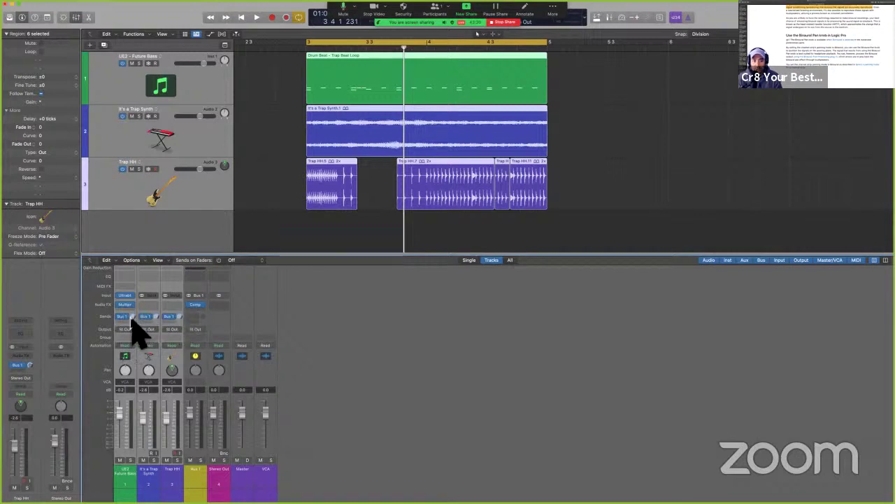
key(ctrl)
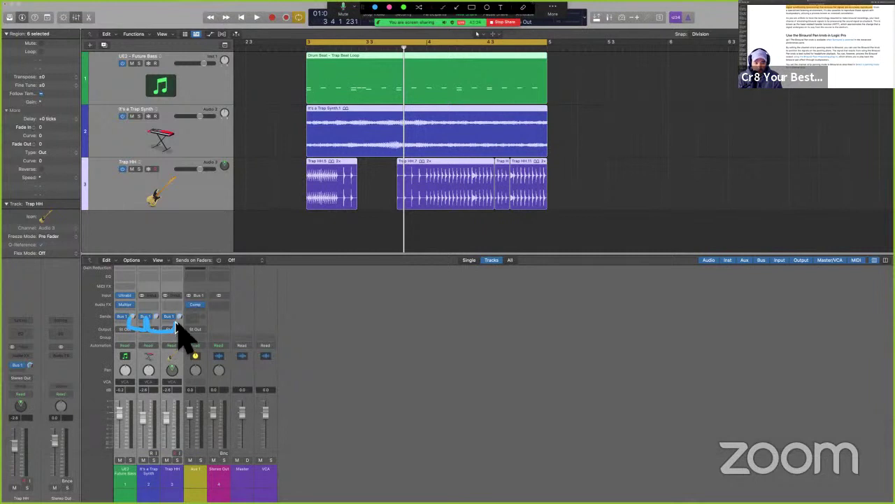
mouse_move(177, 329)
mouse_down()
mouse_move(187, 273)
mouse_move(198, 286)
mouse_up()
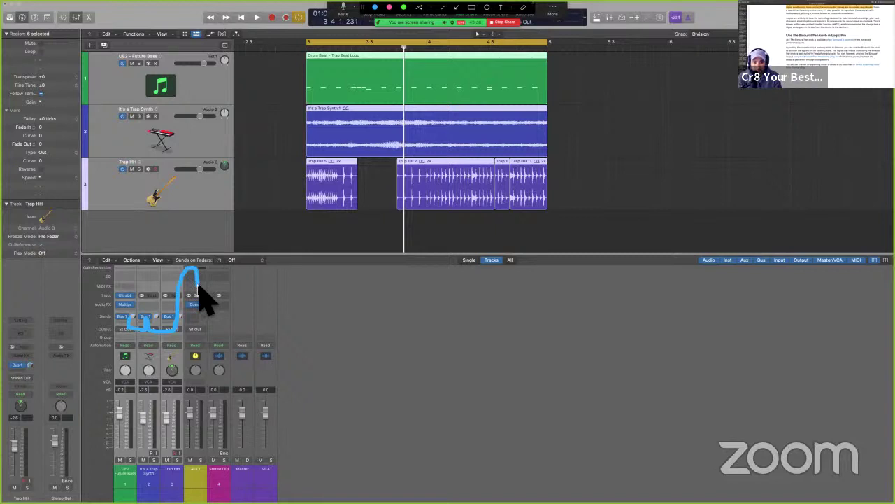
drag(198, 285, 197, 308)
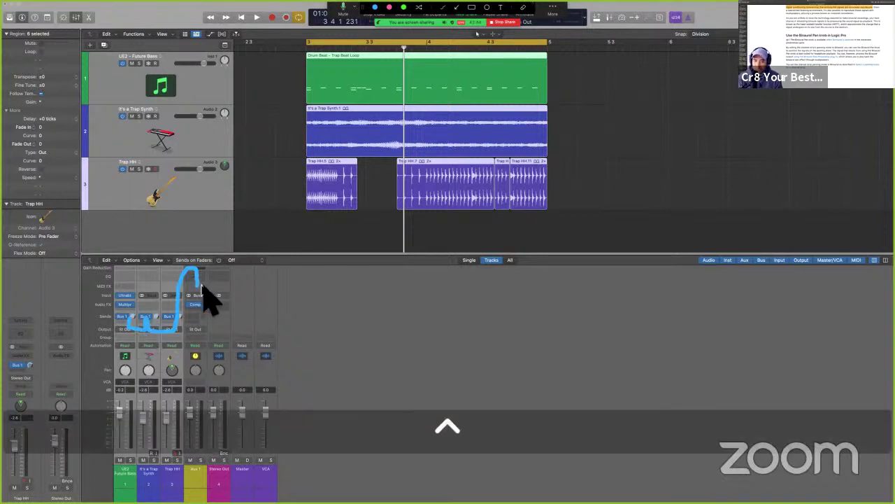
key(ctrl+a)
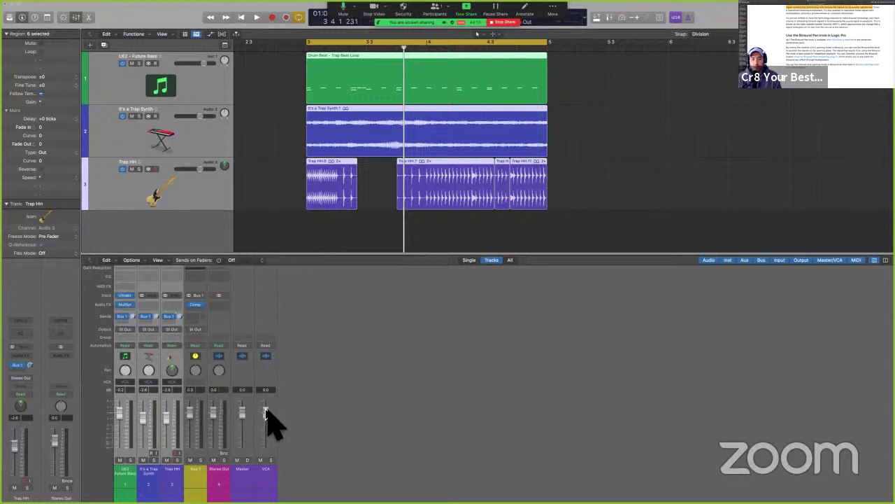
Step: Start playback and pull the VCA fader down toward silence while listening
drag(266, 415, 271, 479)
alt+click(266, 445)
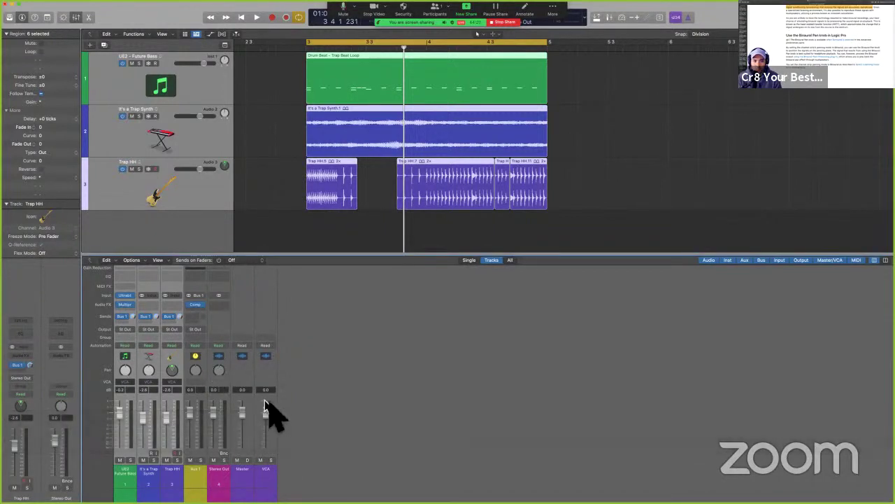
key(space)
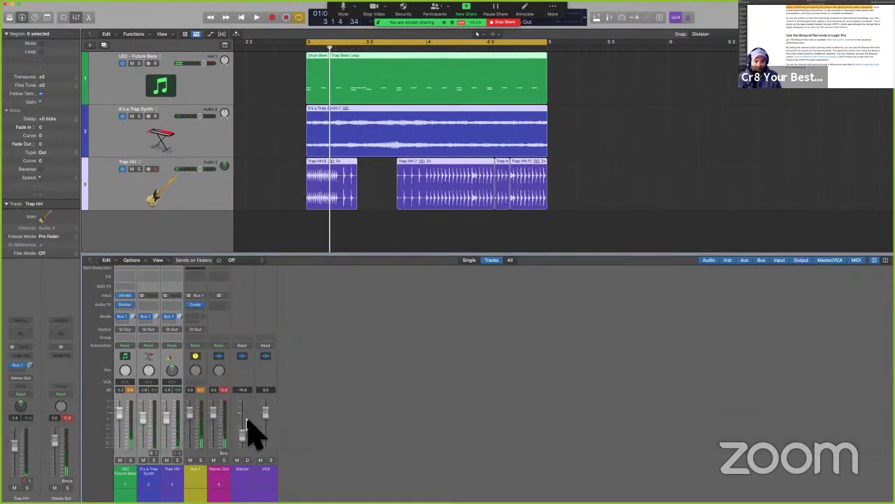
key(space)
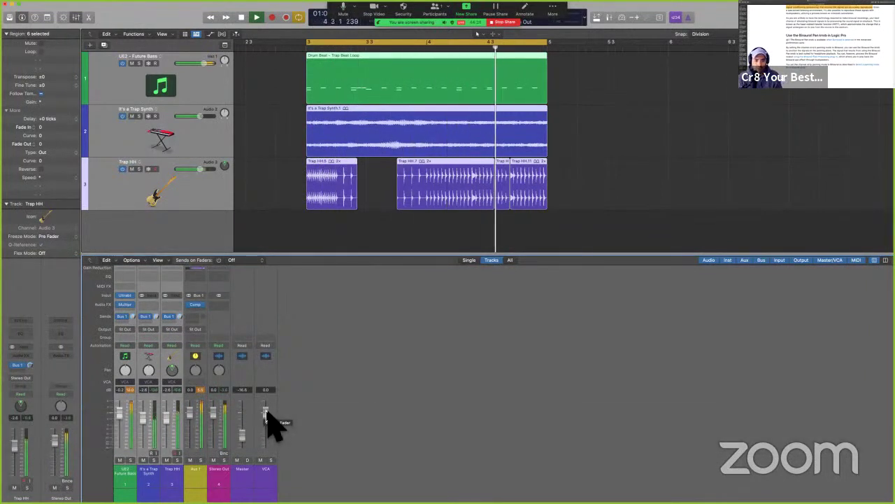
drag(270, 418, 272, 455)
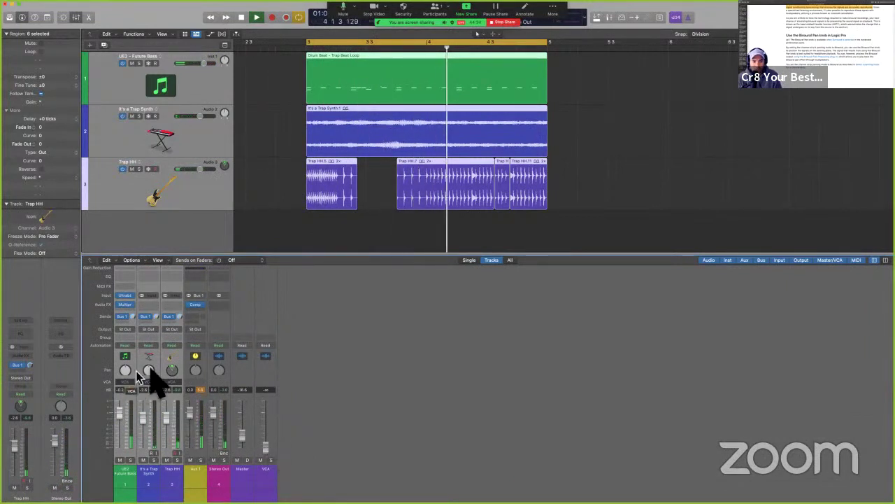
Step: Open the Bus 1 send options on the UE2 - Future Bass channel
click(196, 367)
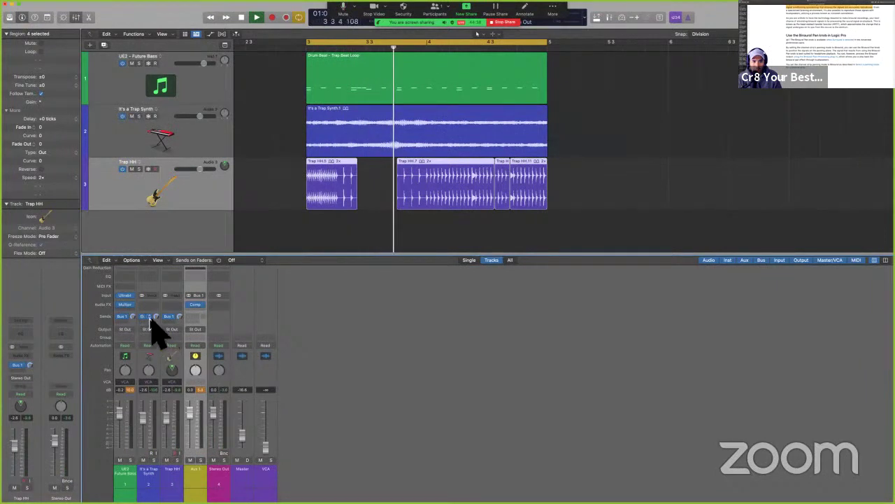
shift+click(173, 362)
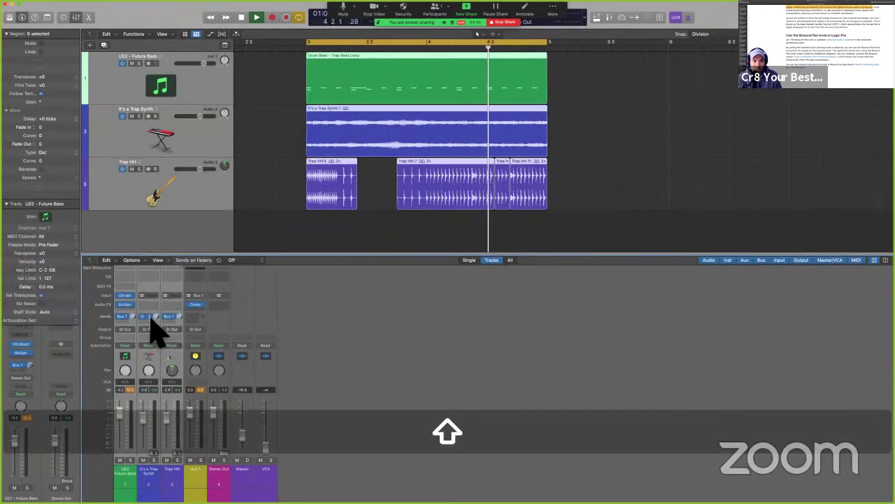
click(149, 318)
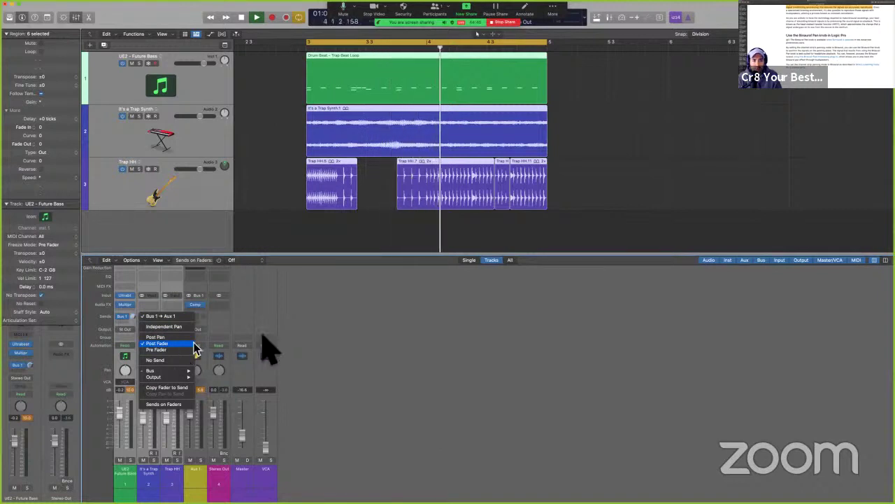
Step: Leave the send unchanged, stop playback, and try VCA levels of -4.0 and 4.9 dB before resetting
click(273, 460)
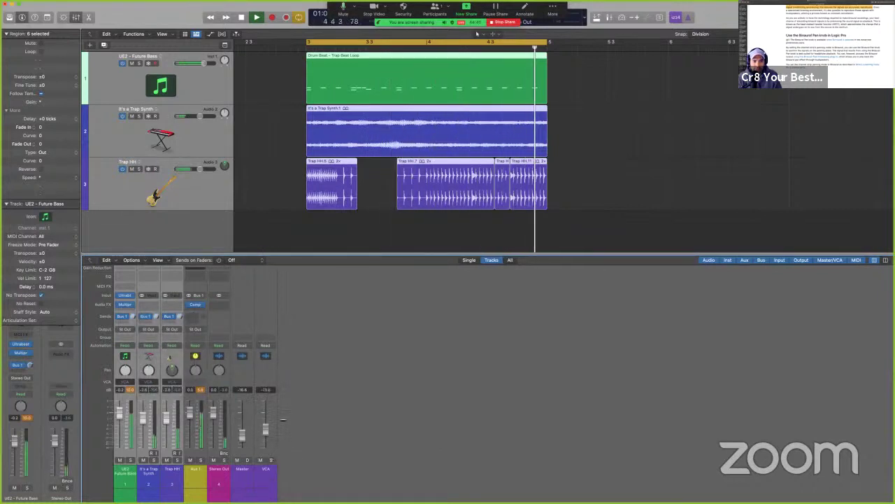
drag(265, 436, 270, 413)
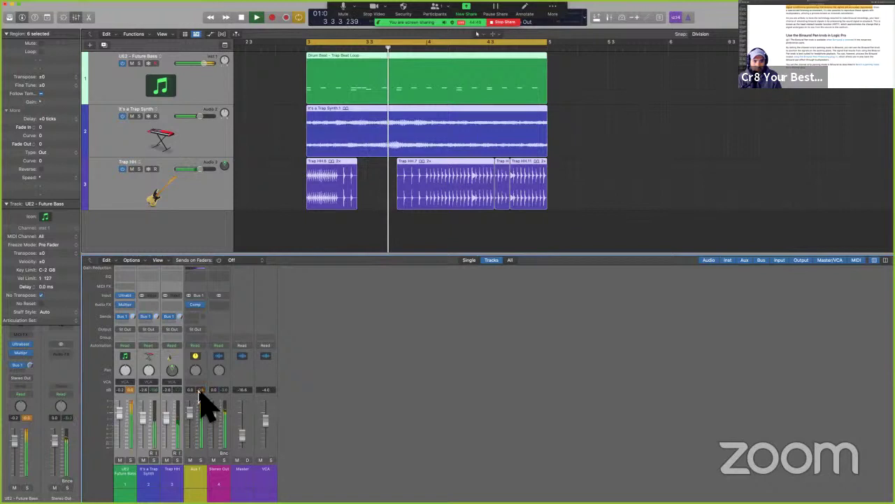
key(space)
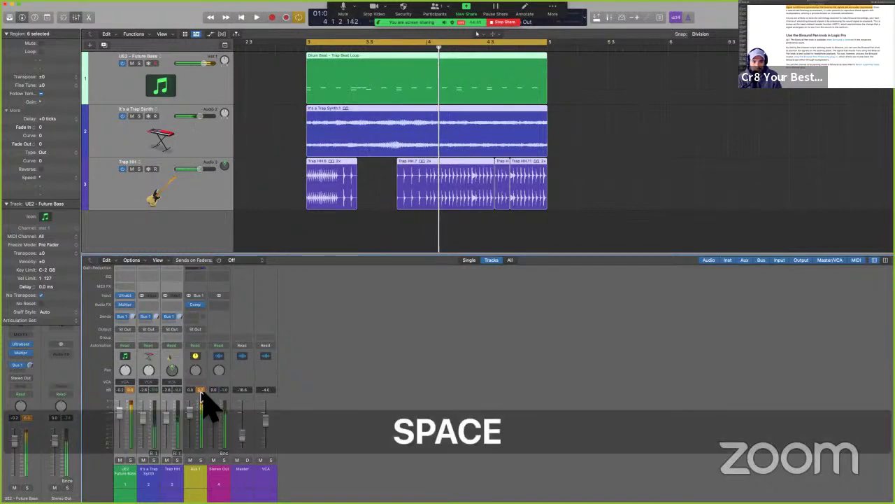
drag(200, 394, 200, 405)
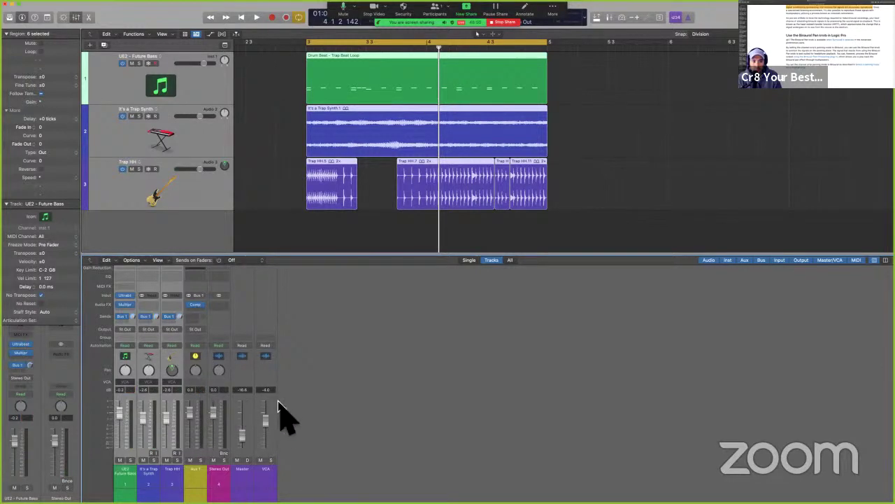
drag(266, 420, 265, 403)
alt+click(271, 446)
Step: Play again with the VCA at -15.4 dB, then stop and reset it to 0.0 dB
key(space)
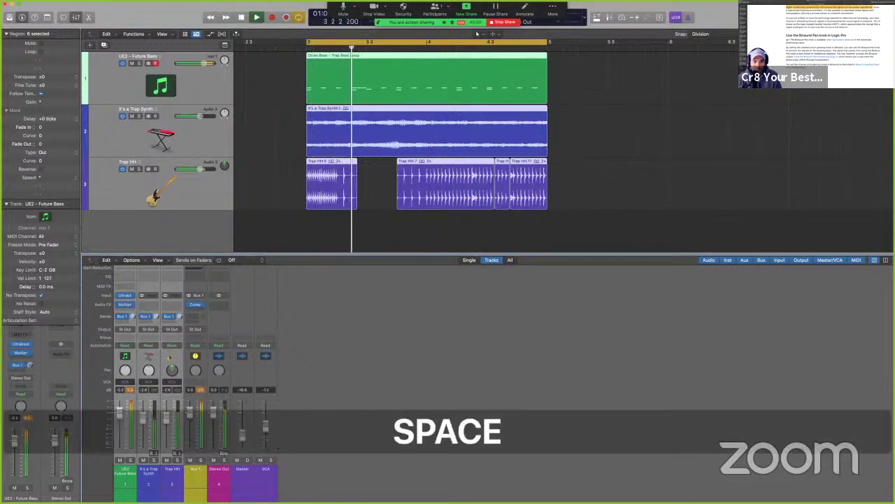
drag(265, 420, 268, 448)
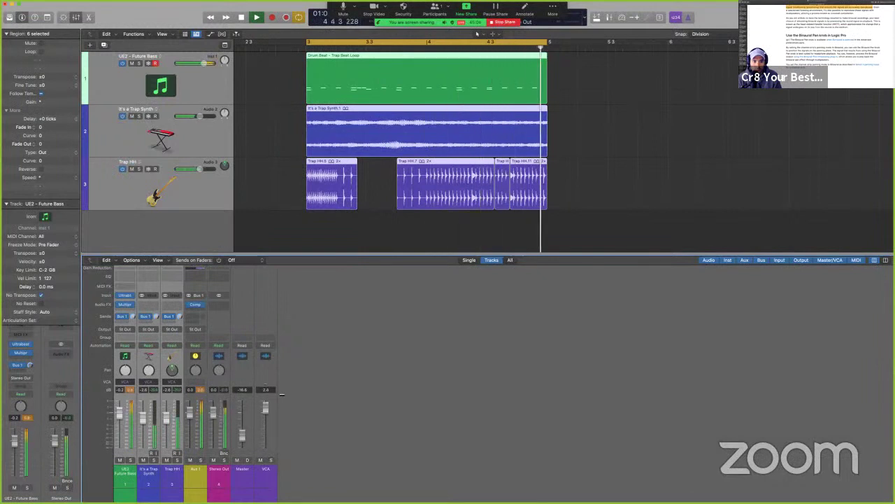
key(space)
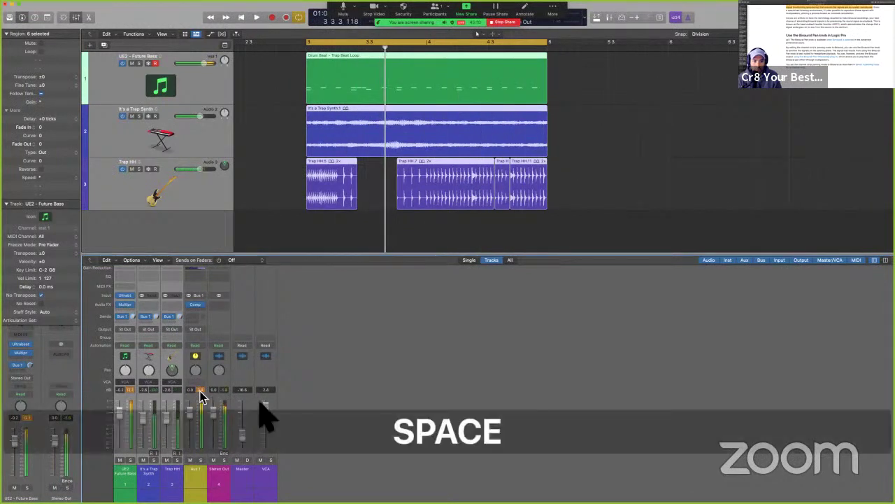
alt+click(270, 410)
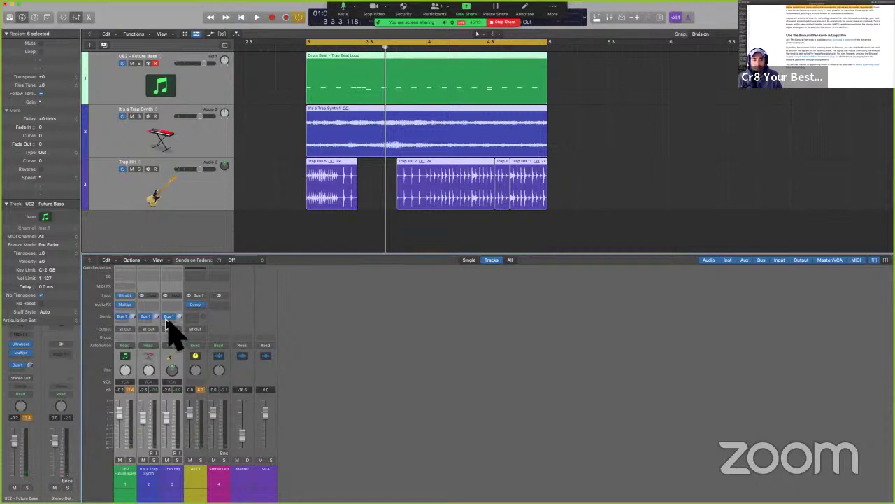
click(196, 305)
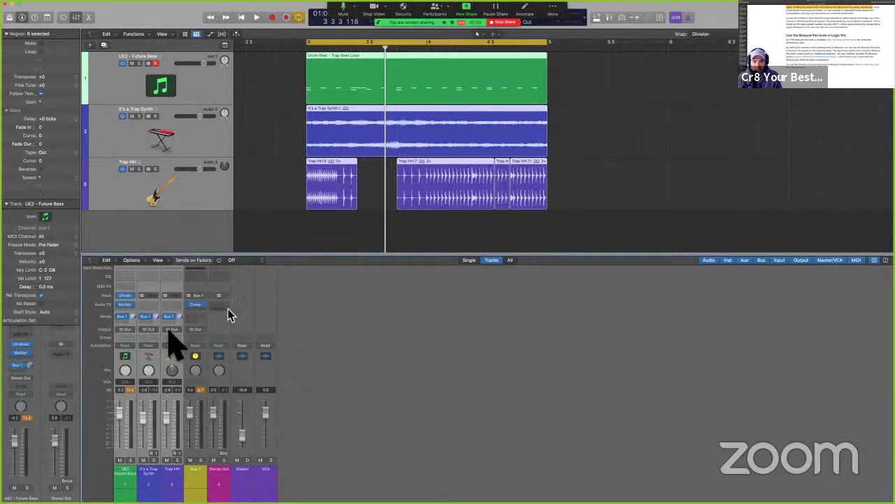
Step: Set Trap HH's Bus 1 send to Pre Fader and select the Aux 1 strip
click(170, 318)
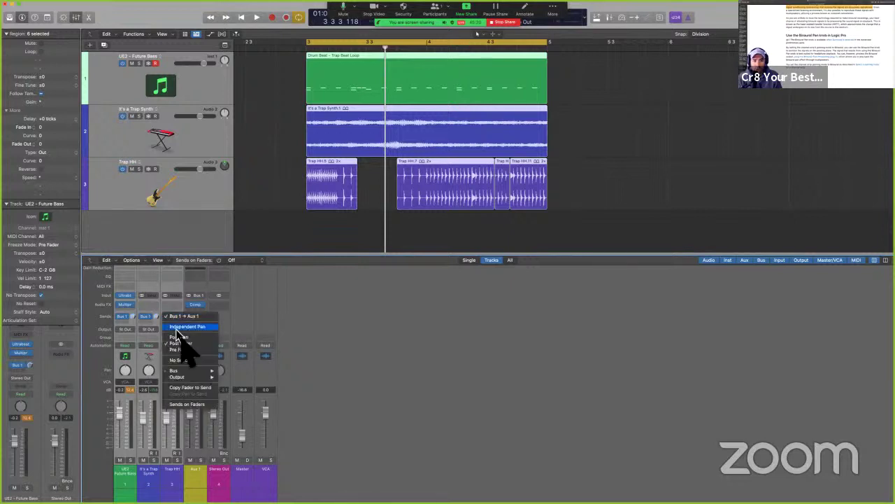
click(180, 349)
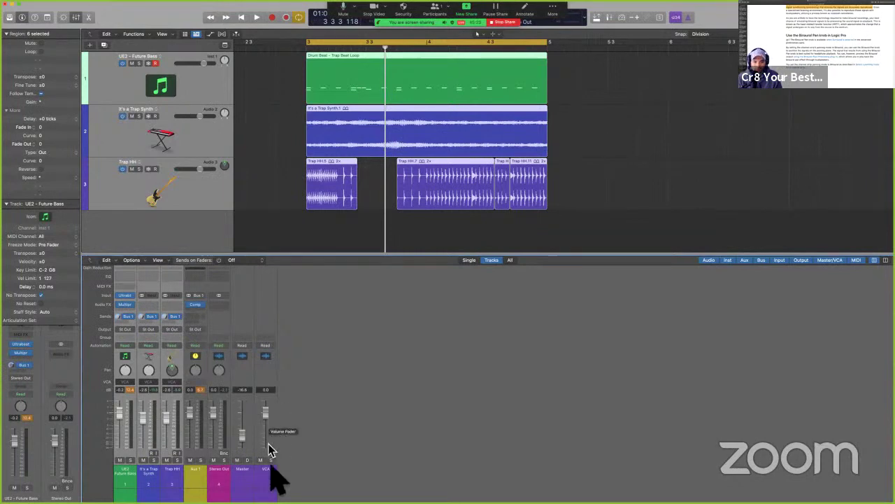
key(ctrl+alt+super)
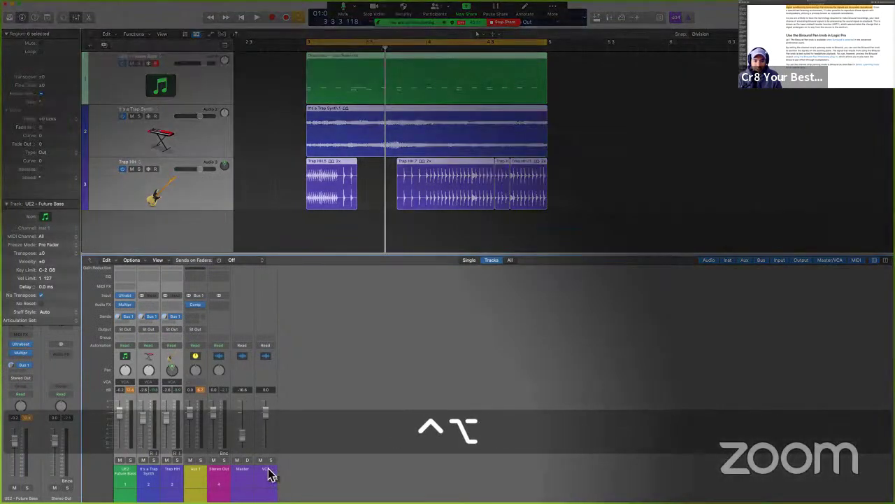
key(ctrl+alt+super)
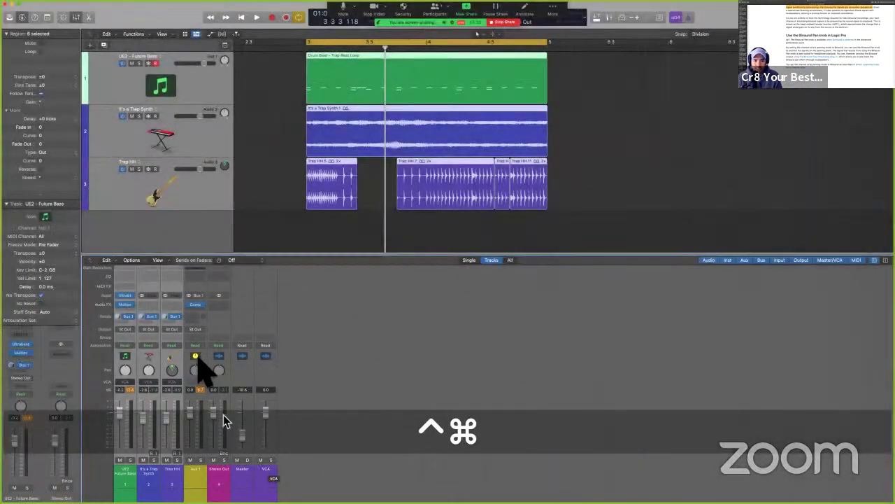
click(208, 355)
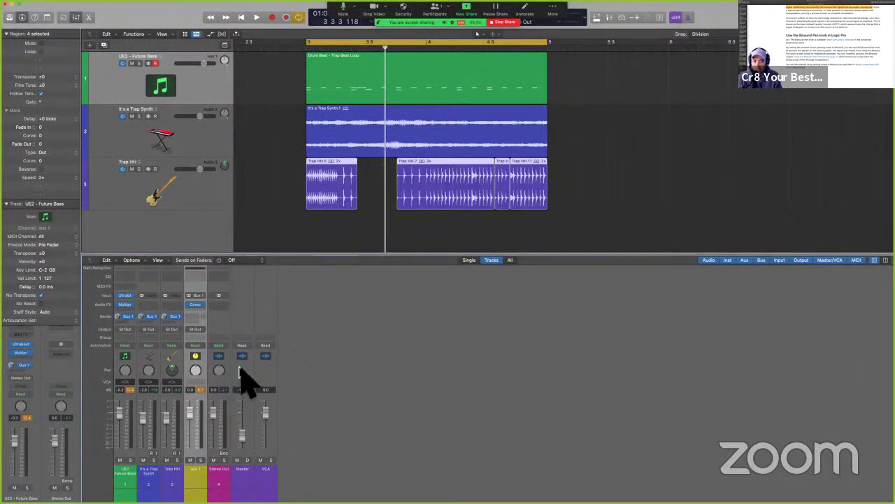
Step: Select the Master strip and play the project while pulling the VCA fader to -∞
click(239, 369)
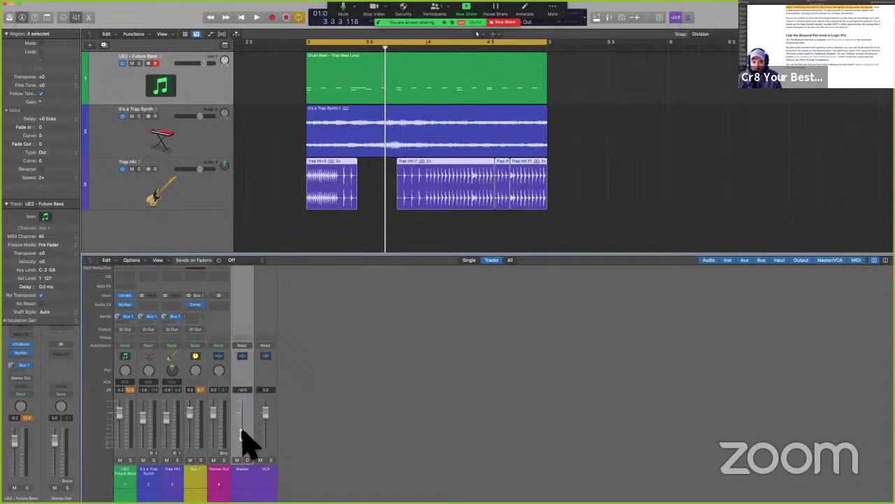
key(ctrl+alt+super)
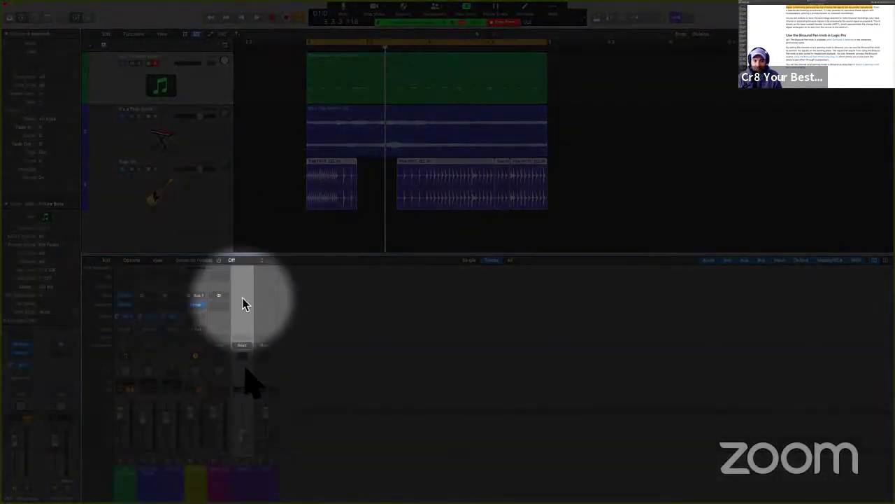
key(ctrl+alt+super+m)
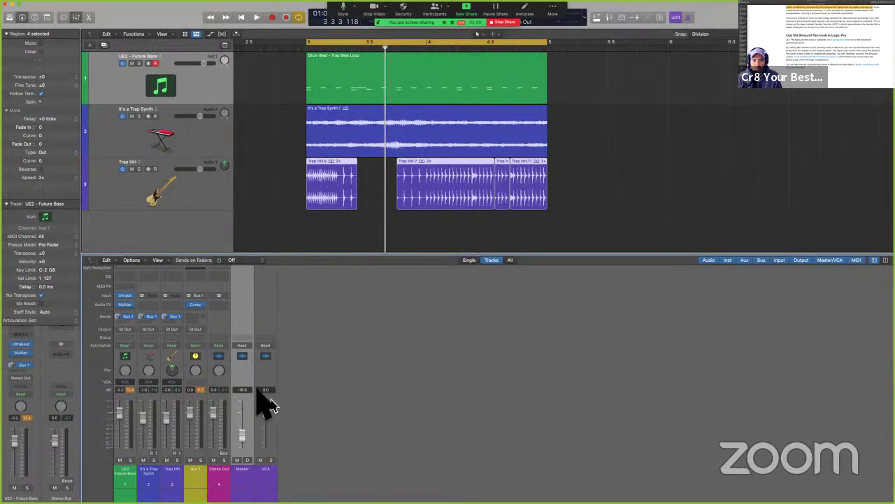
key(space)
drag(266, 411, 270, 496)
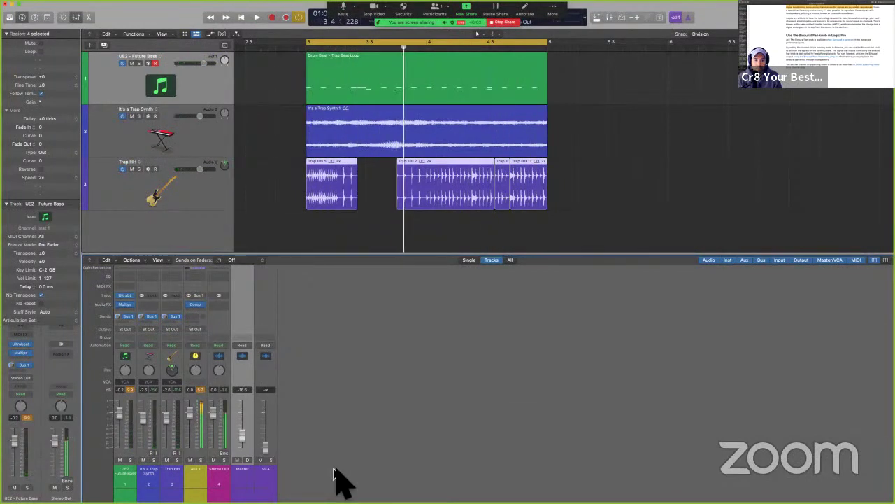
key(space)
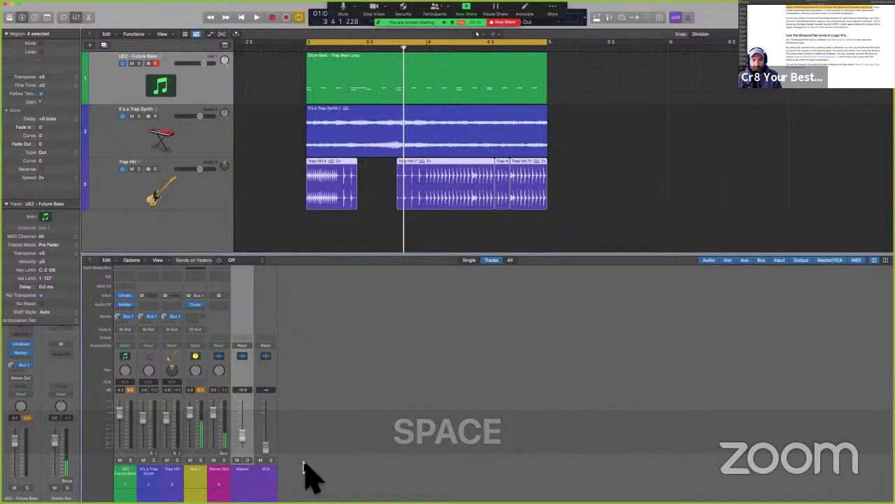
Step: Select channel strips 1 to 3 together
click(124, 365)
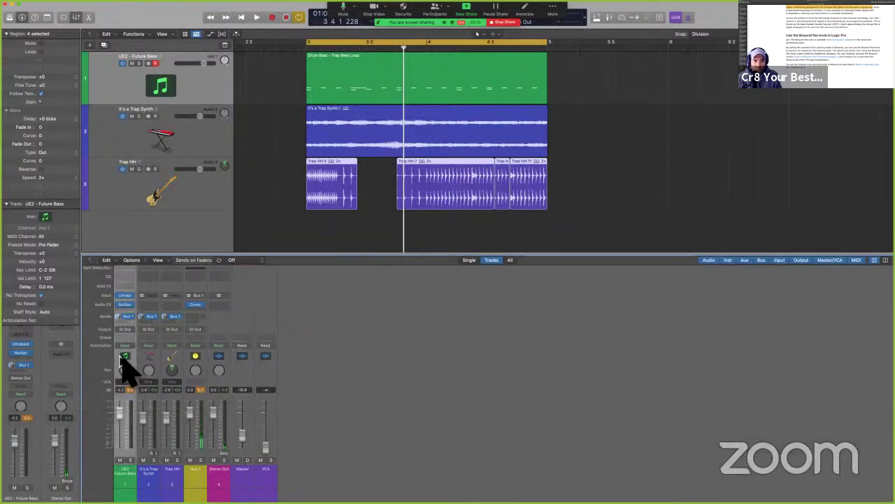
key(shift)
shift+click(169, 357)
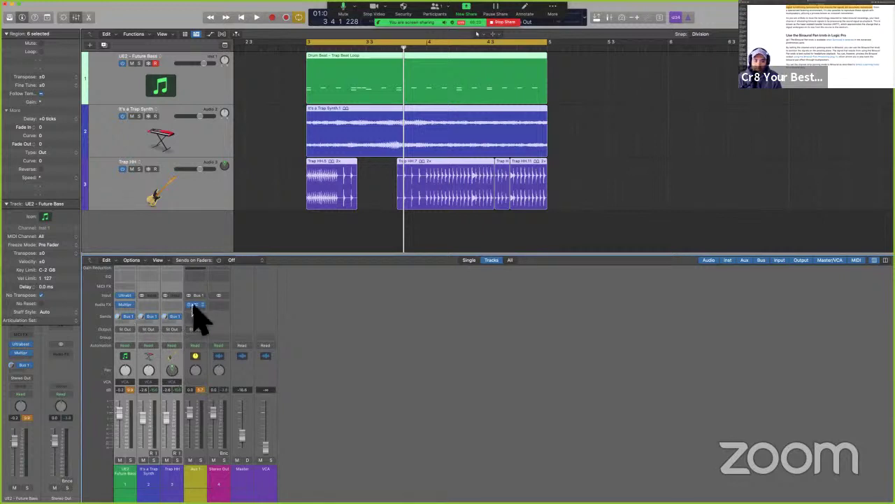
click(198, 358)
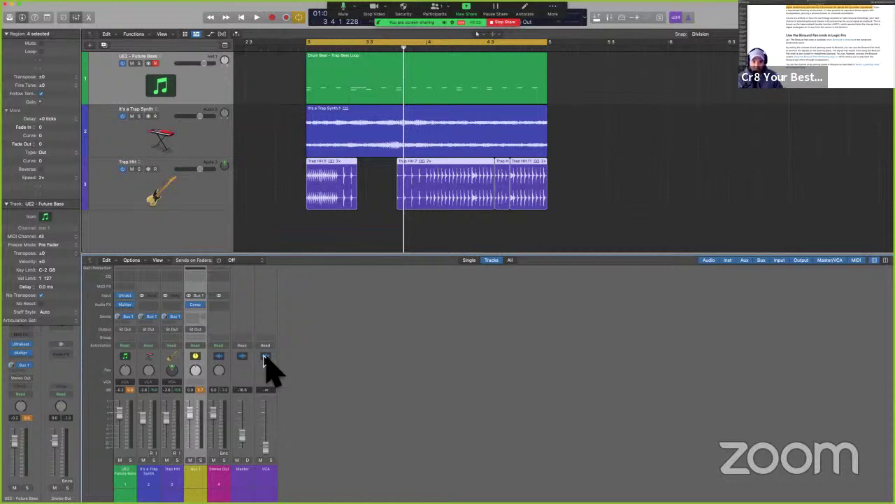
click(126, 364)
shift+click(175, 366)
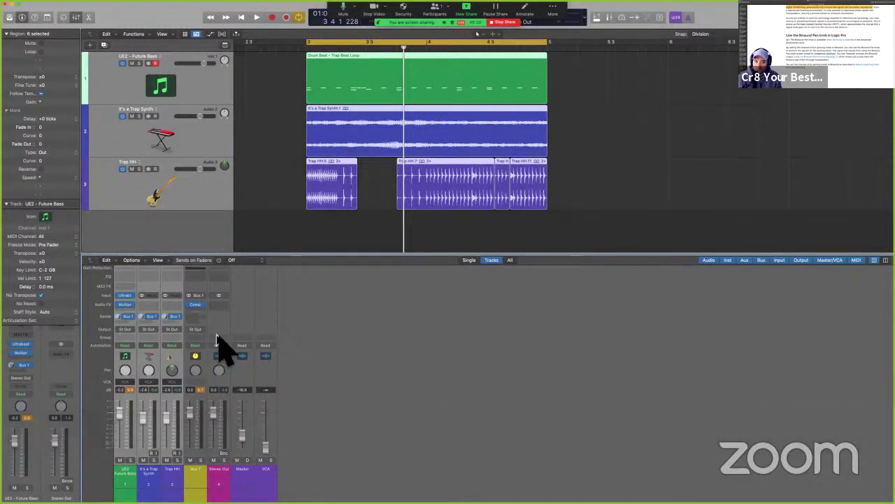
click(177, 316)
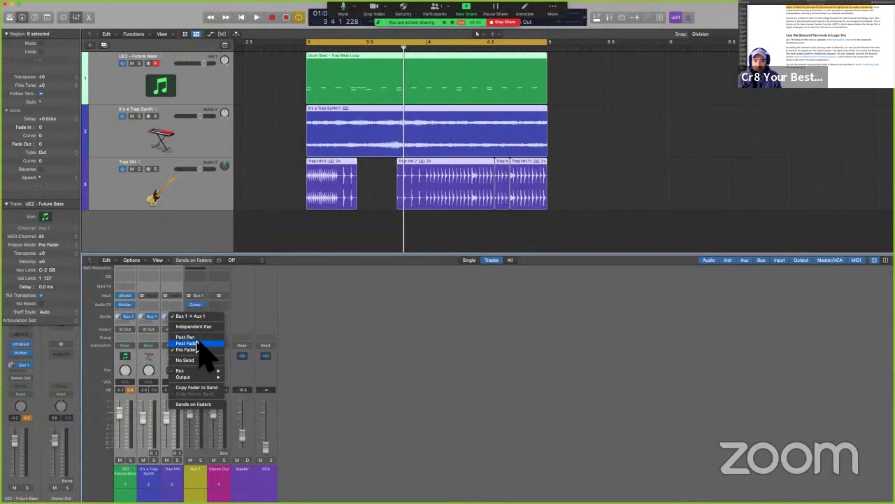
click(440, 329)
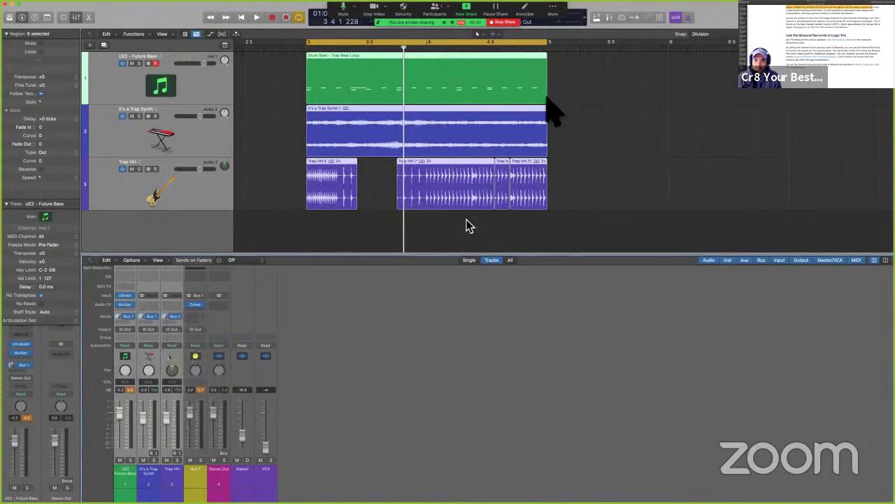
click(507, 23)
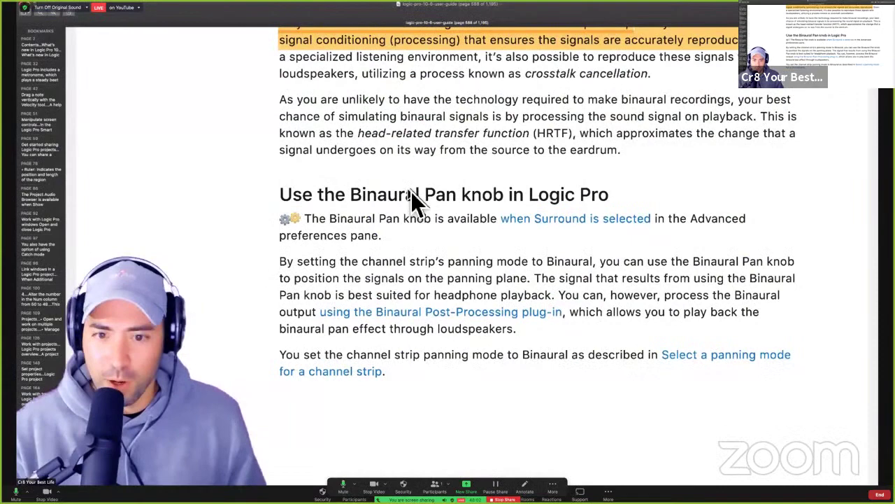
Step: Switch via Mission Control to the desktop with the user guide and select the word Binaural
key(ctrl+Right)
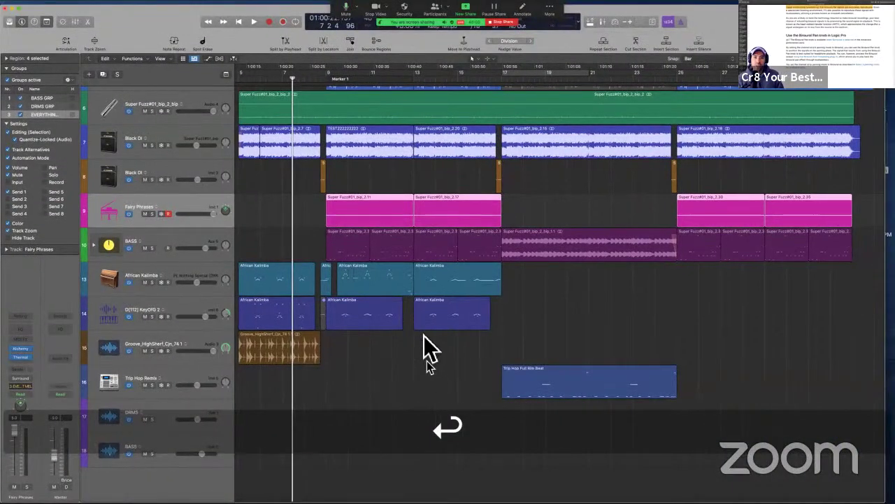
key(ctrl+Up)
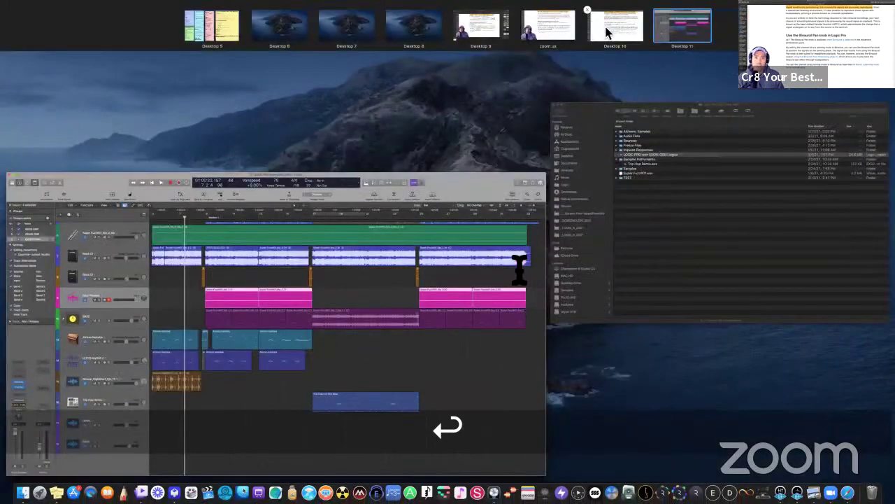
click(609, 31)
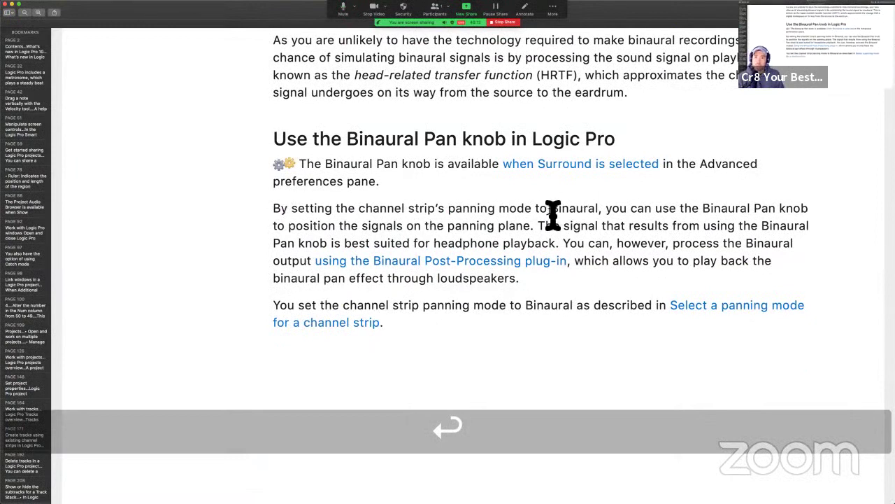
drag(553, 215, 601, 215)
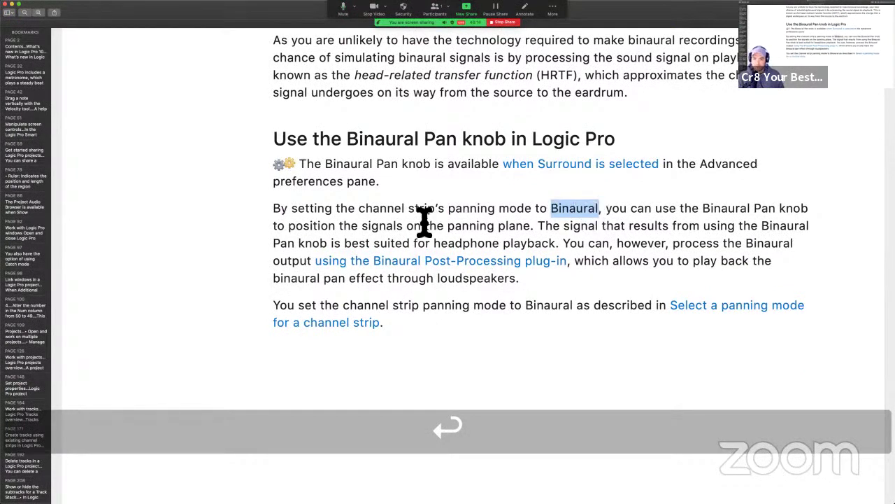
drag(374, 210, 479, 210)
drag(550, 214, 599, 212)
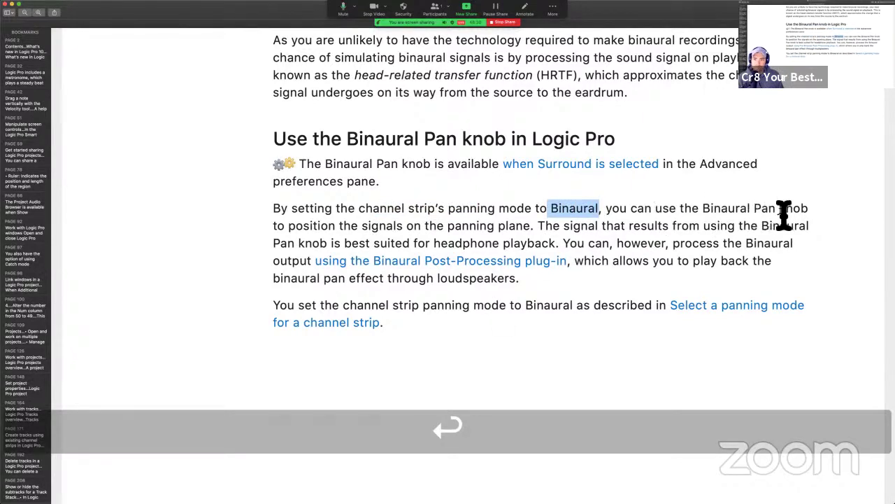
Step: Scroll to 'Use the Binaural Pan knob in Logic Pro' and select the headphone-playback sentence
scroll(653, 306, up, 5)
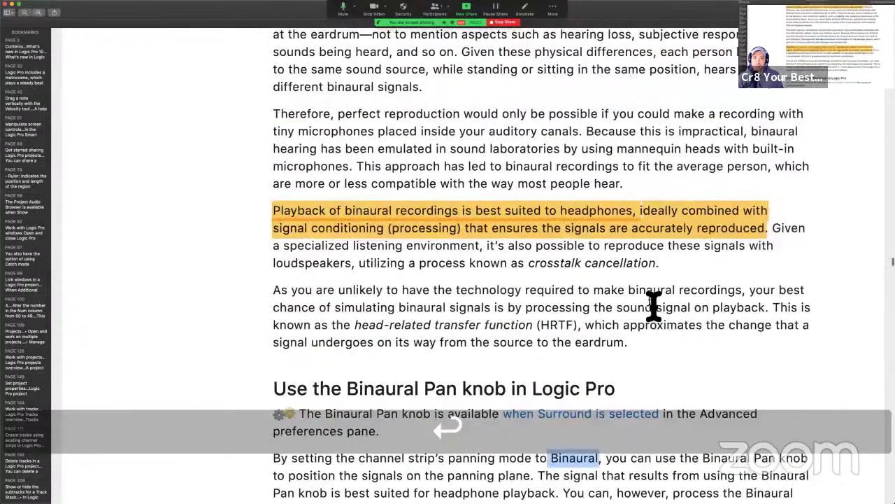
scroll(653, 306, up, 12)
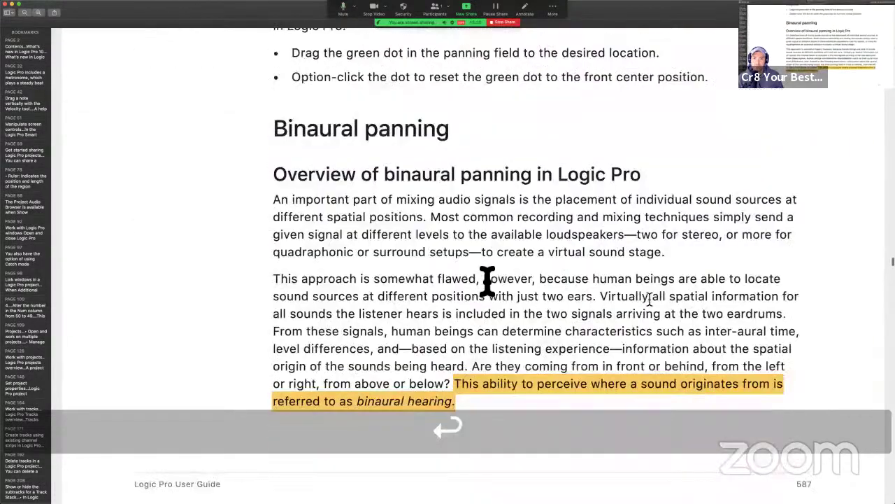
scroll(486, 280, down, 1)
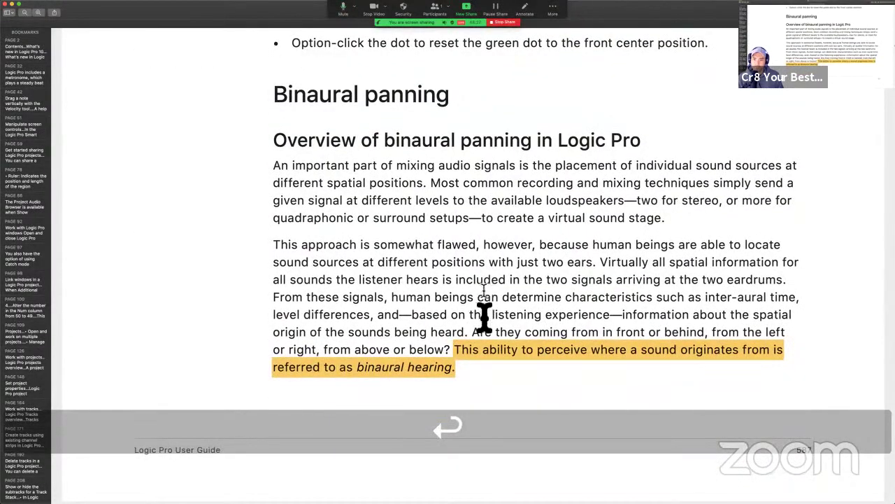
scroll(484, 316, down, 8)
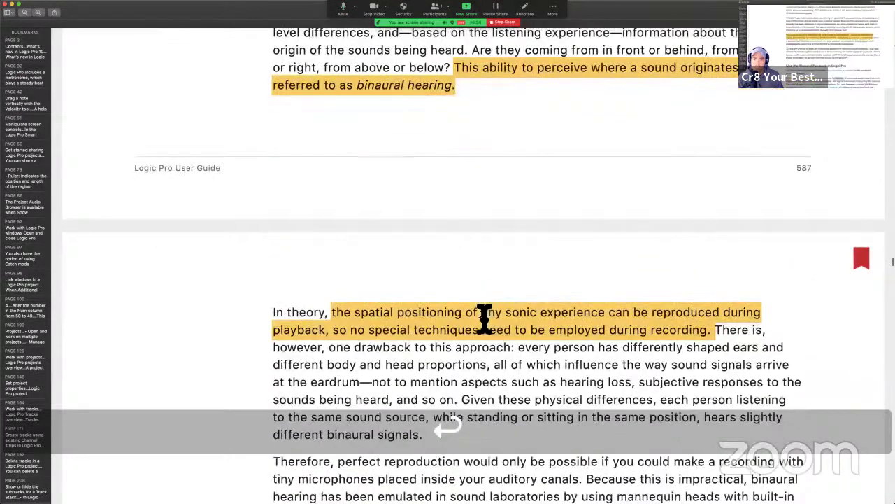
scroll(484, 316, down, 15)
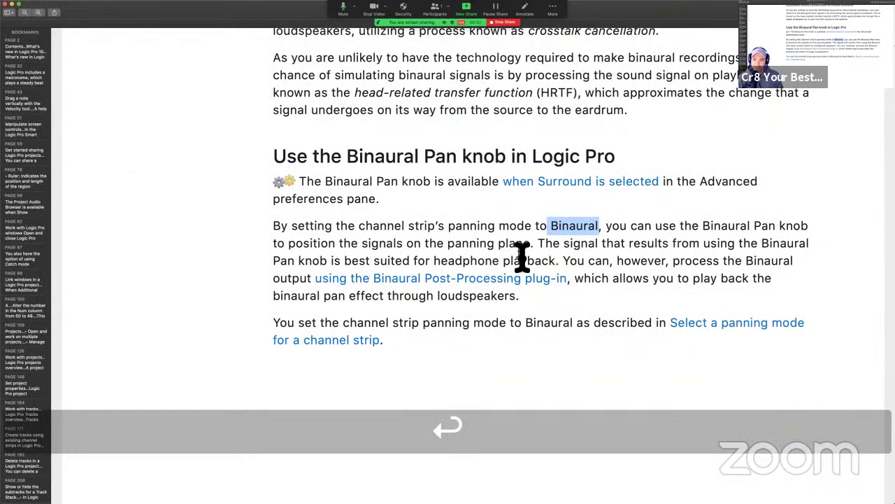
drag(538, 242, 561, 263)
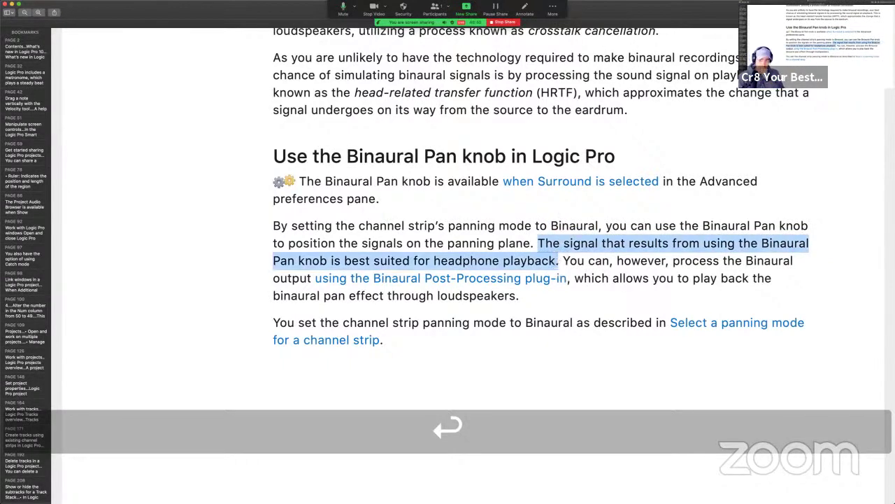
Step: Highlight the headphone-playback sentence in yellow, save the PDF, and try selecting nearby words
key(super+shift+h)
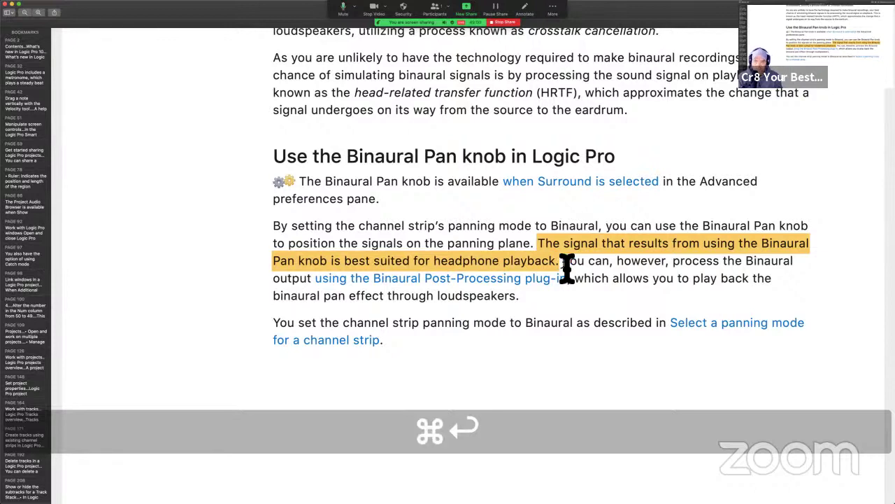
key(super+s)
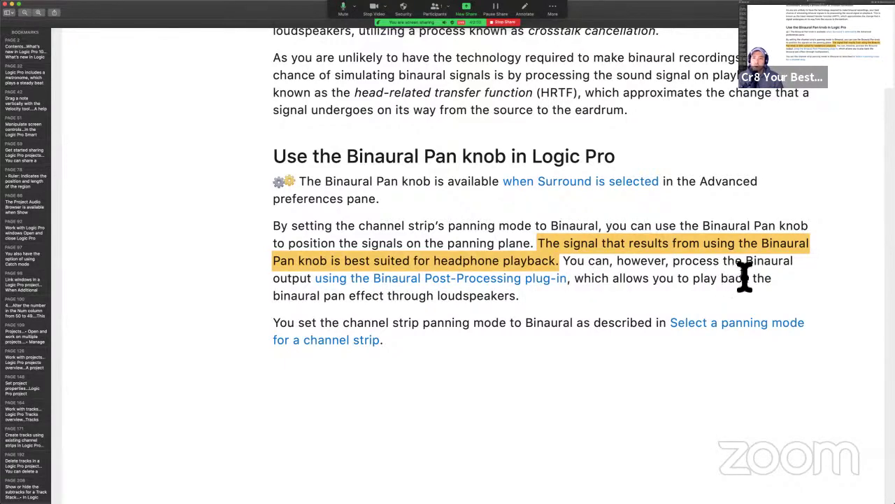
drag(745, 264, 828, 266)
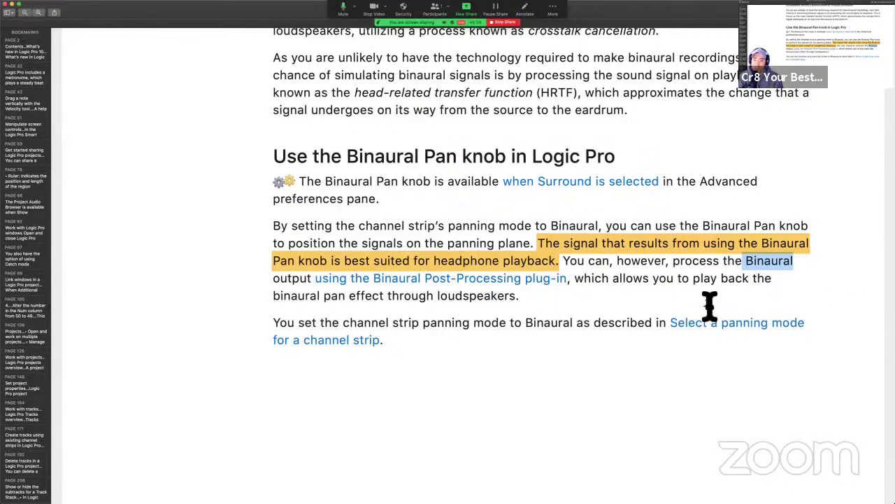
drag(284, 306, 377, 308)
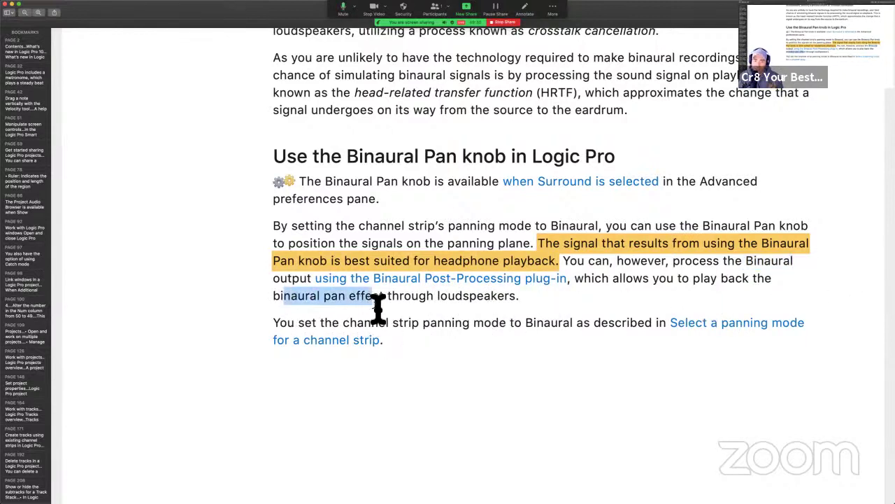
drag(435, 302, 542, 302)
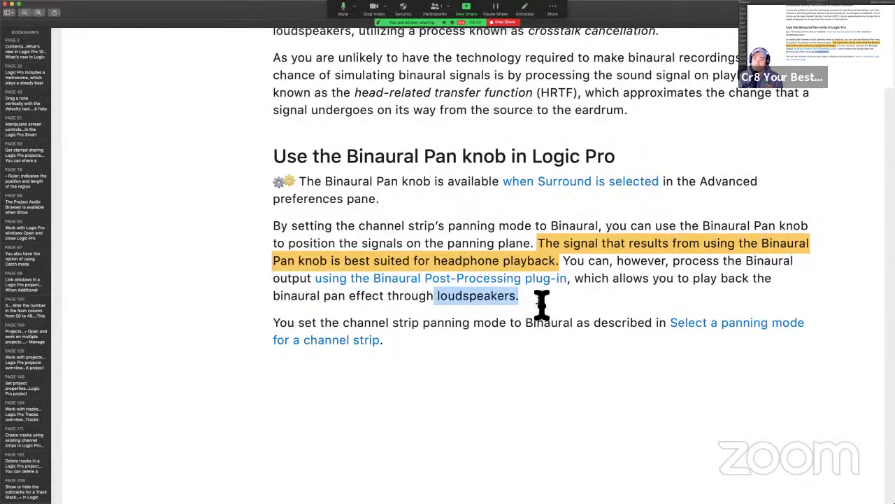
Step: Highlight the 'You can, however…loudspeakers.' sentence in yellow, then switch to the Logic Pro space
click(591, 296)
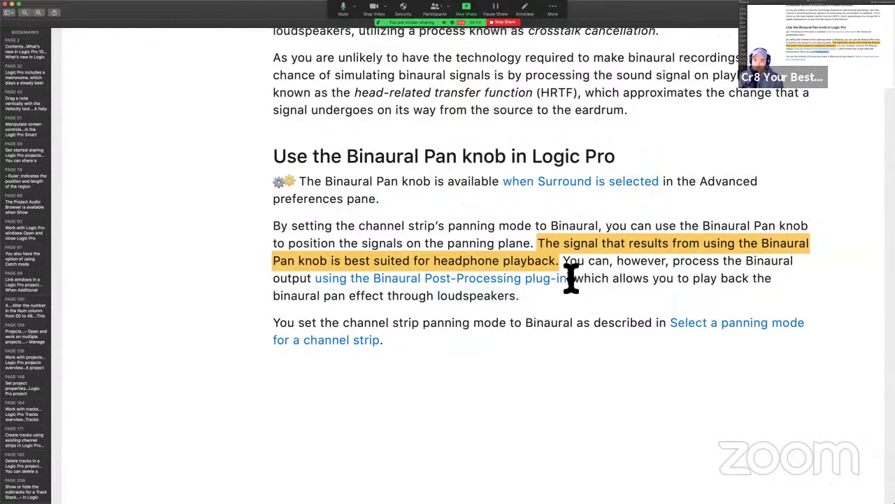
drag(563, 260, 610, 305)
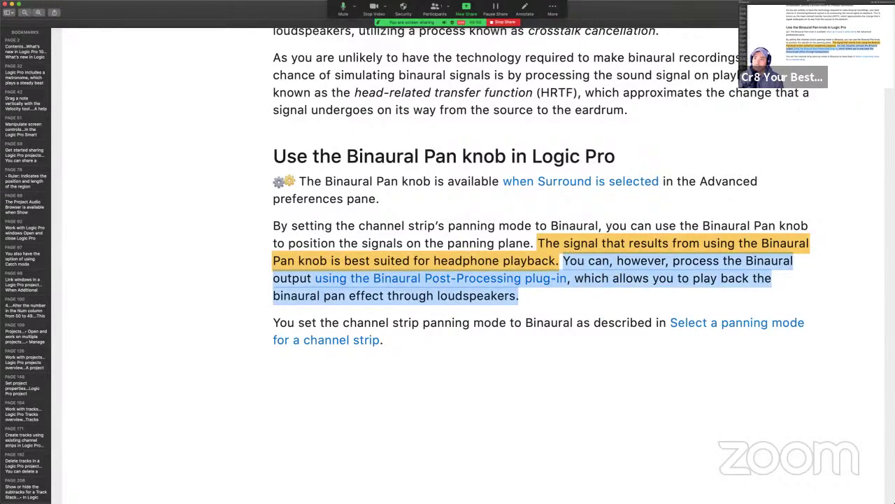
key(super+shift+h)
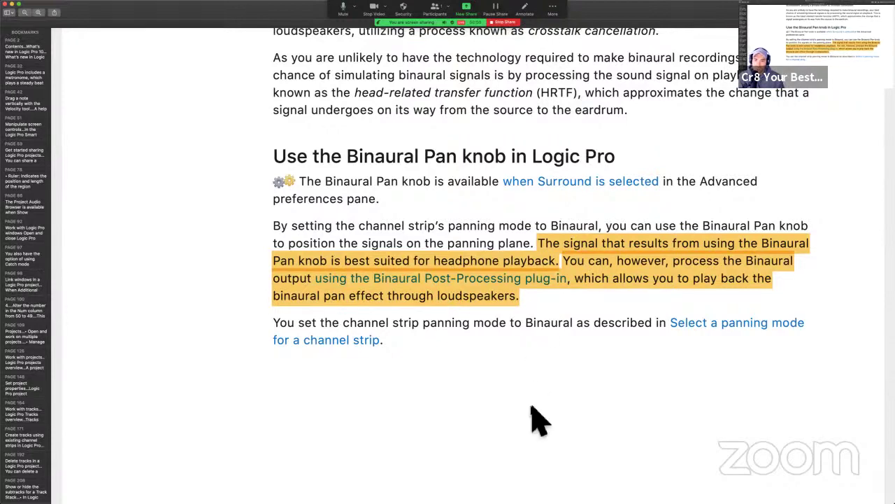
scroll(501, 423, down, 10)
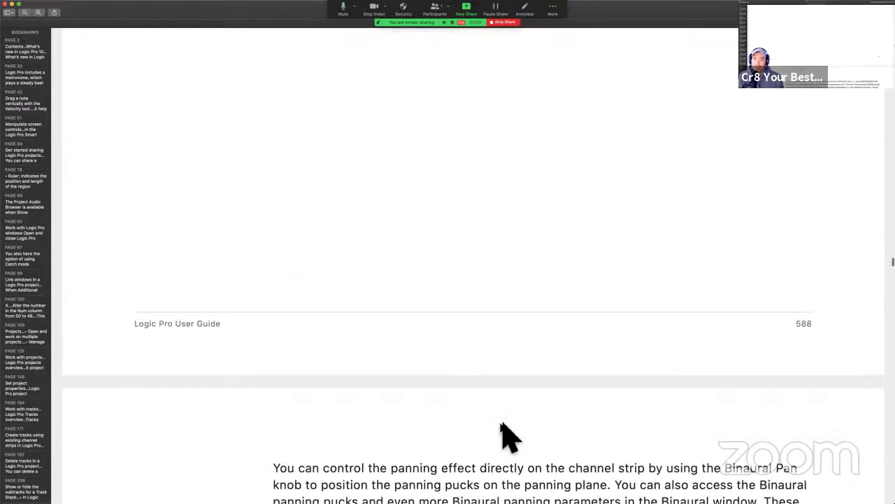
key(ctrl+Right)
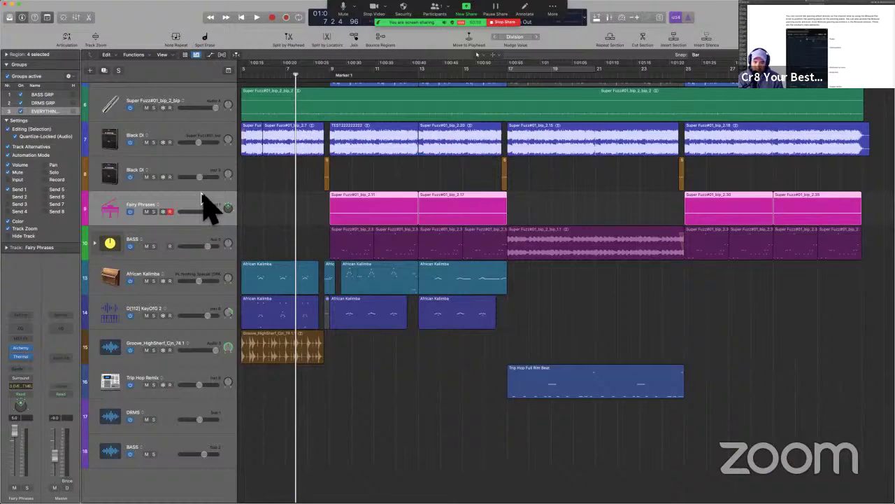
Step: Open the mixer with X and switch the Fairy Phrases pan knob to Stereo Pan
key(x)
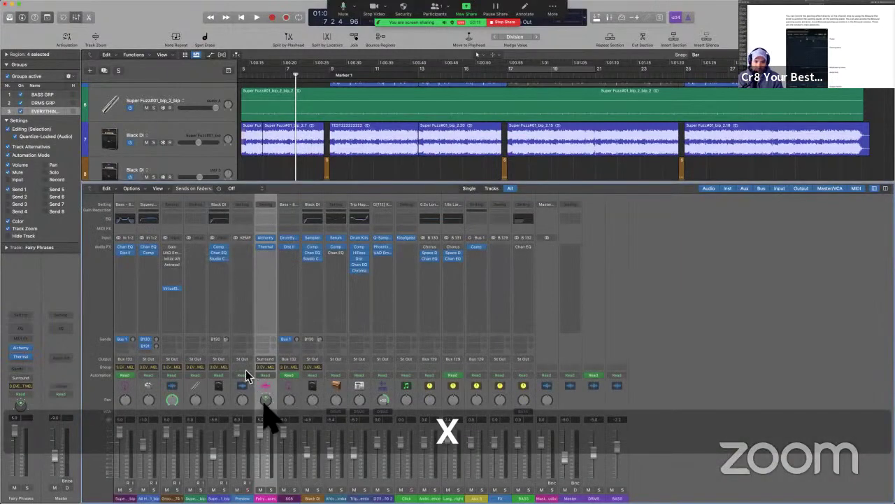
ctrl+click(287, 407)
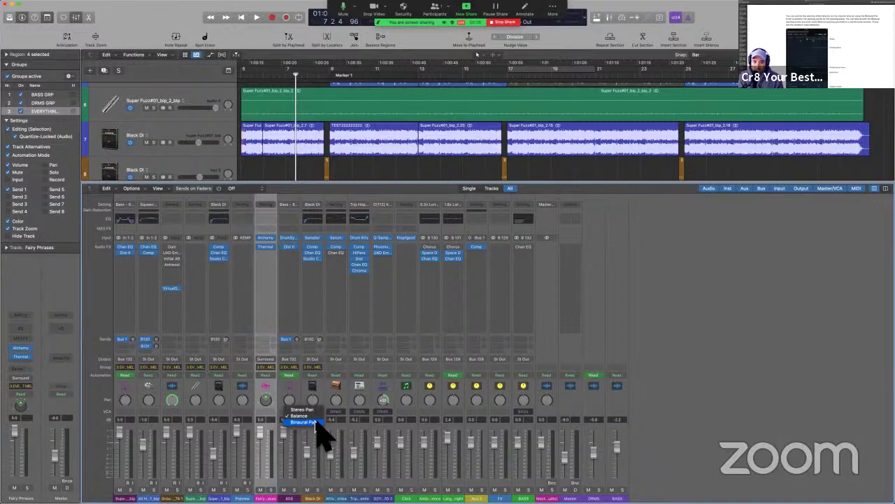
click(316, 422)
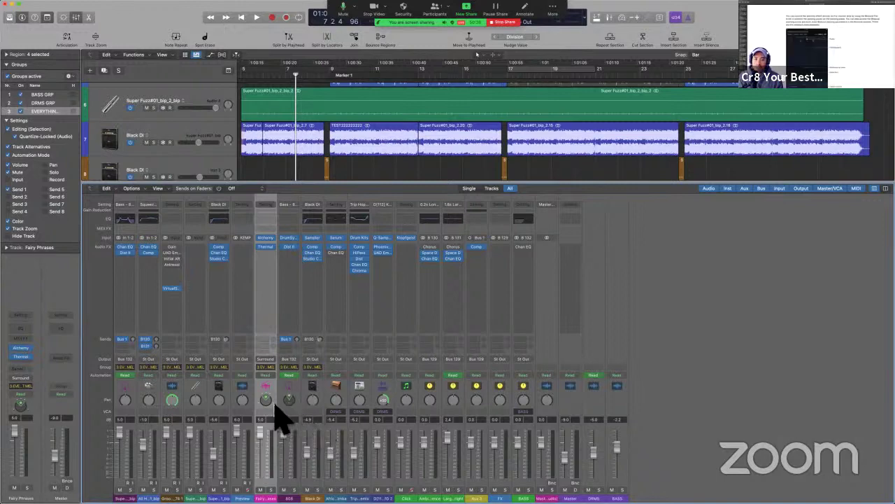
key(ctrl+alt+super)
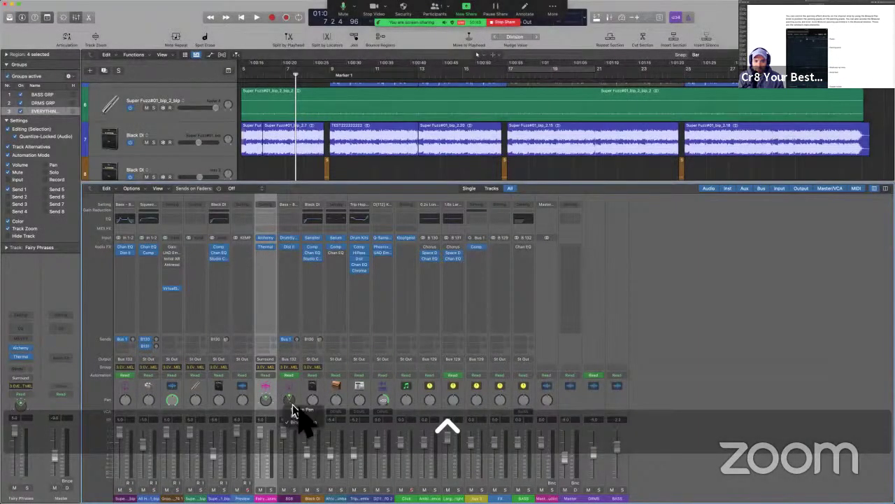
click(295, 410)
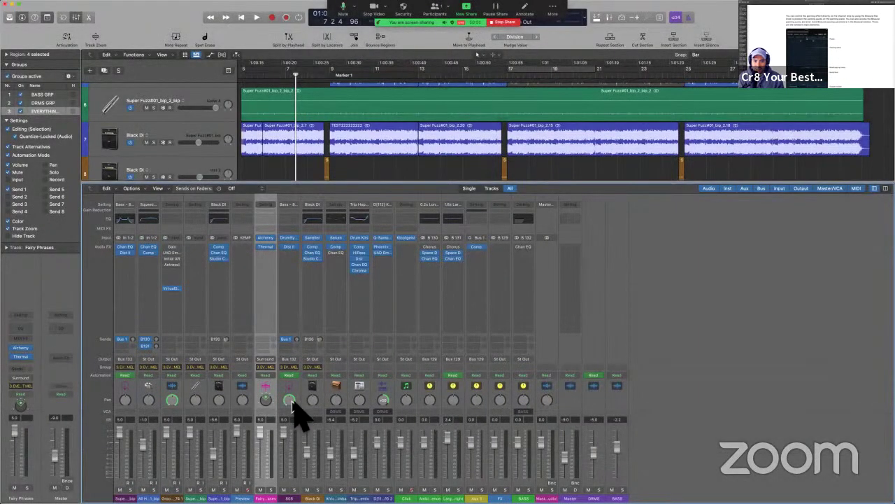
drag(294, 412, 299, 423)
Step: Open the Fairy Phrases Surround Panner (angle 0.0, diversity 0.30) and move its window down and right
double_click(266, 398)
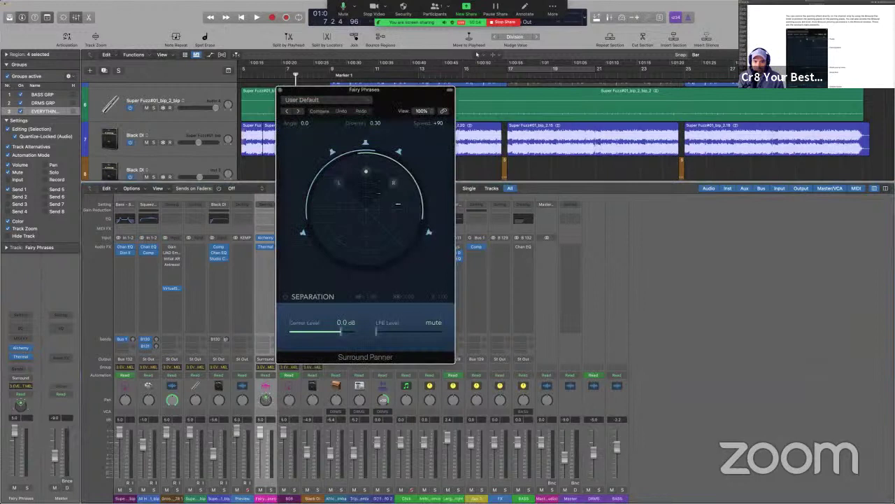
drag(406, 106, 463, 136)
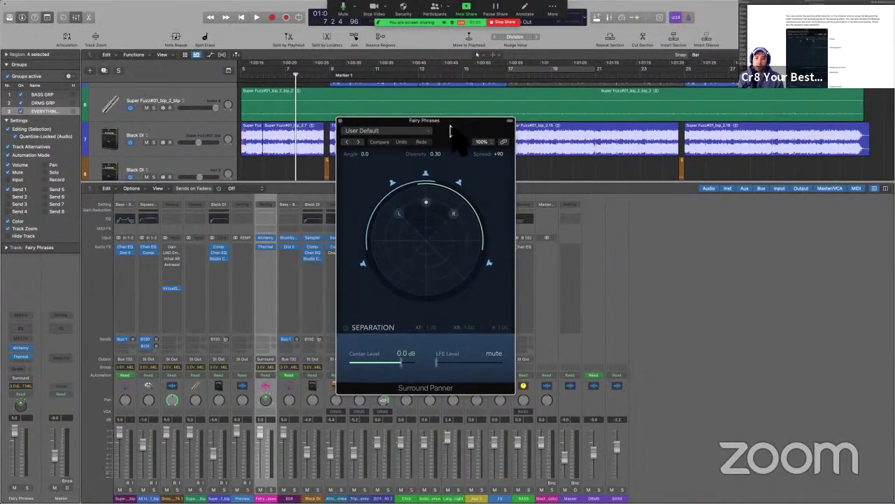
drag(451, 130, 448, 134)
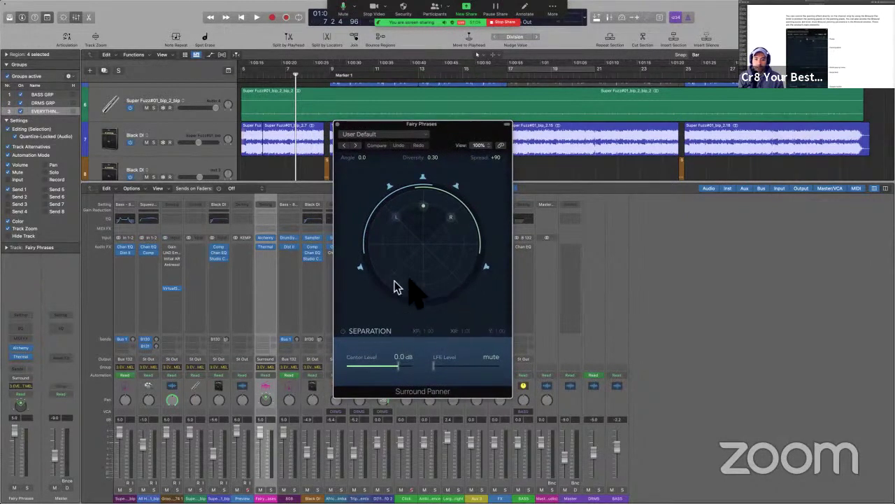
drag(456, 132, 413, 124)
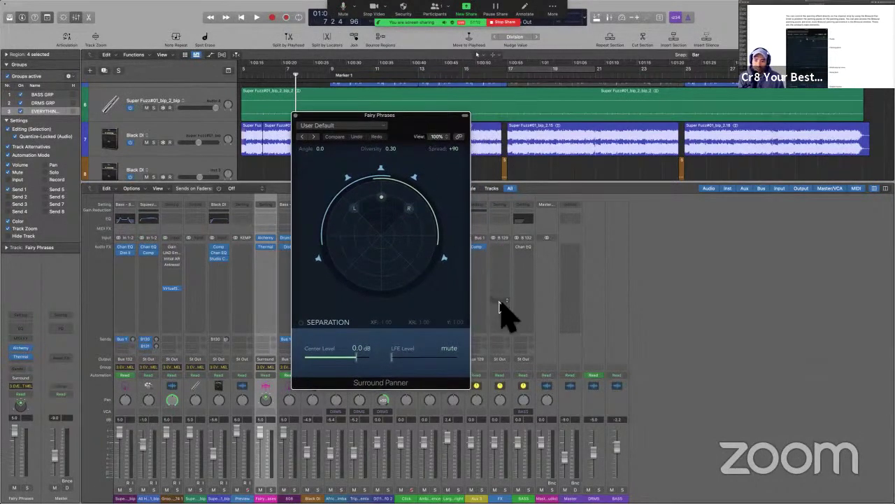
Step: Route the neighbouring channel's output to Surround
click(244, 358)
click(220, 362)
click(219, 359)
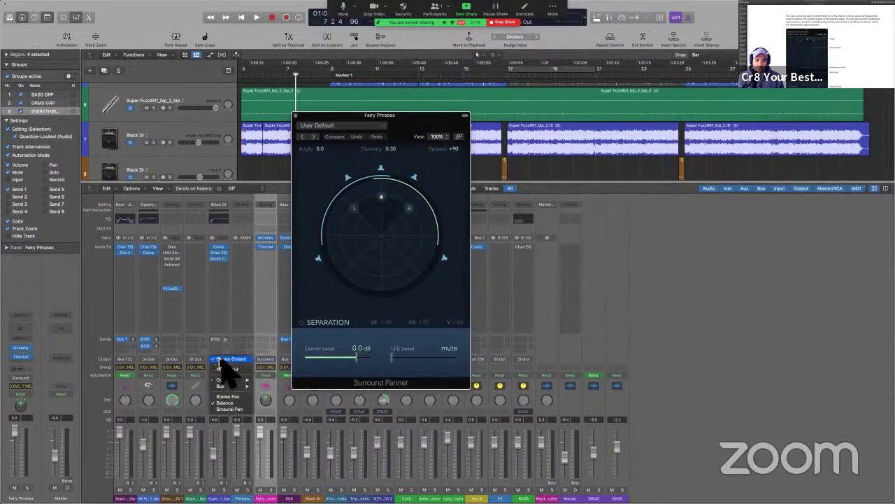
mouse_move(227, 381)
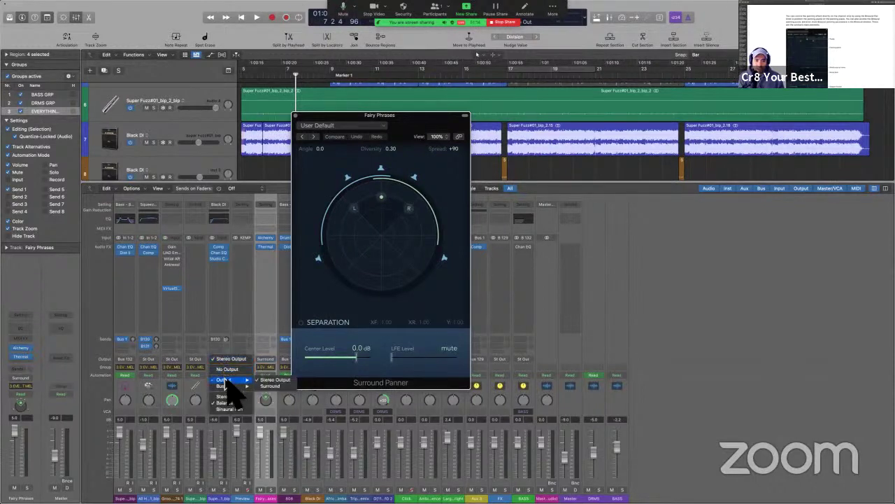
click(270, 386)
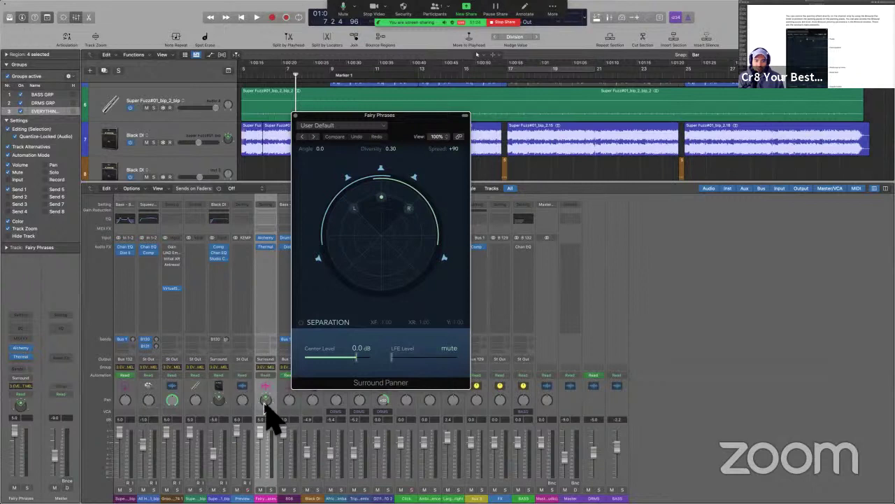
Step: Confirm the output stays on Surround and switch back to the PDF guide
click(228, 361)
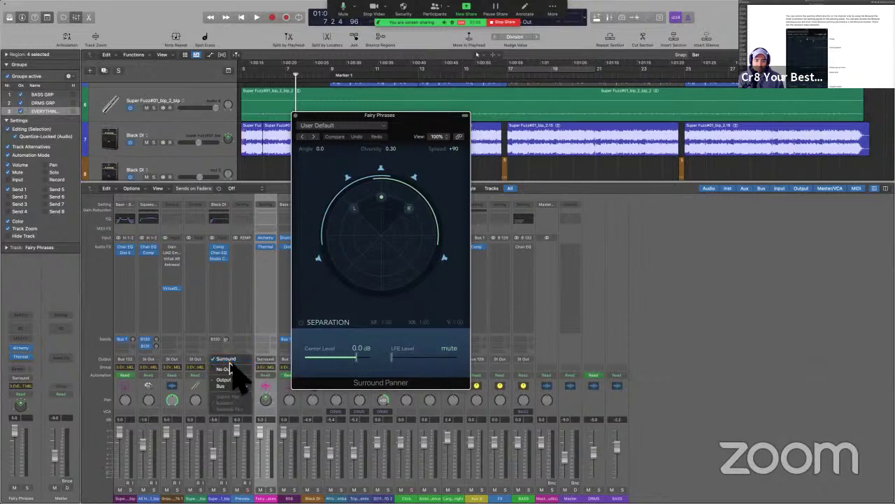
mouse_move(239, 379)
click(272, 385)
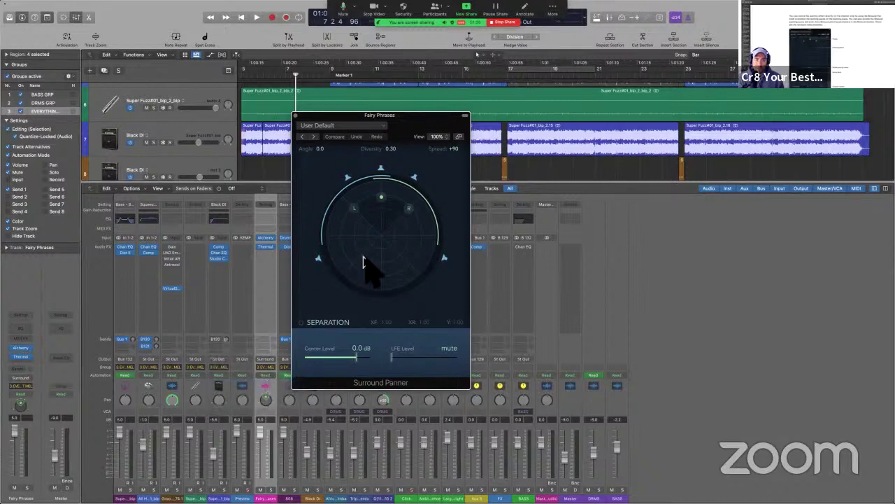
key(ctrl+Left)
Step: Read the guide's passage on positioning panning pucks with the Binaural Pan knob
drag(442, 108, 552, 95)
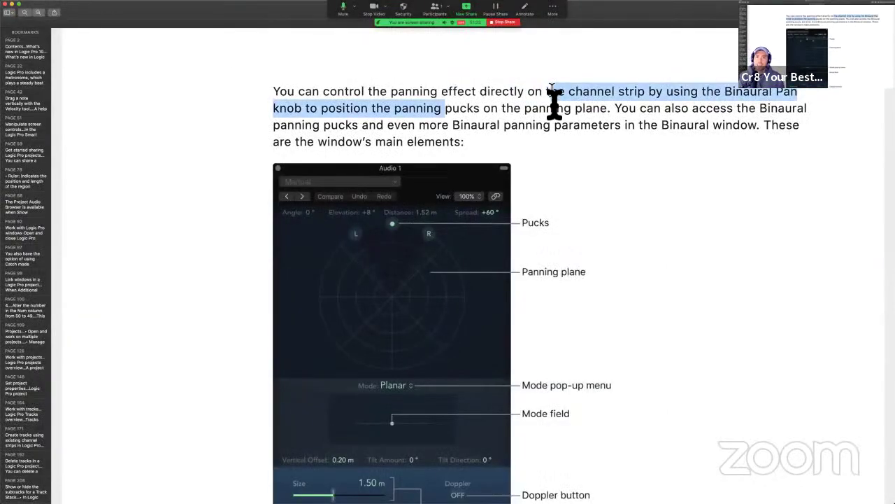
click(552, 96)
scroll(553, 91, down, 1)
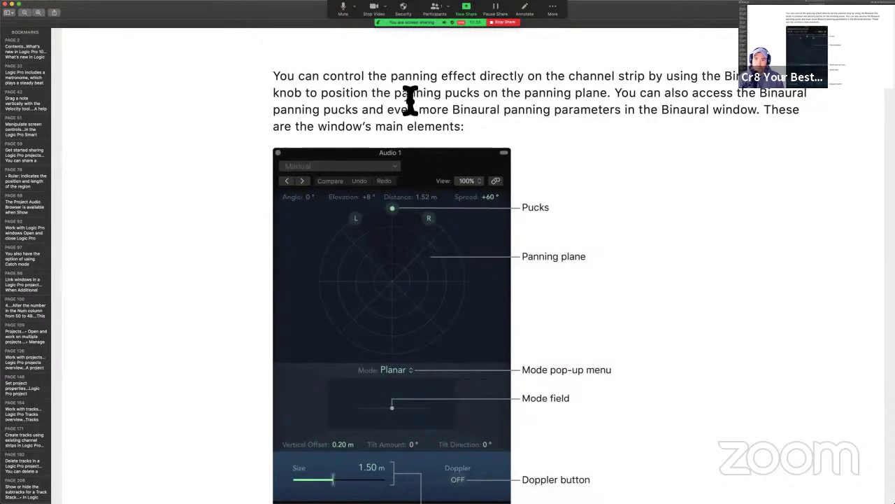
drag(411, 96, 512, 104)
click(511, 104)
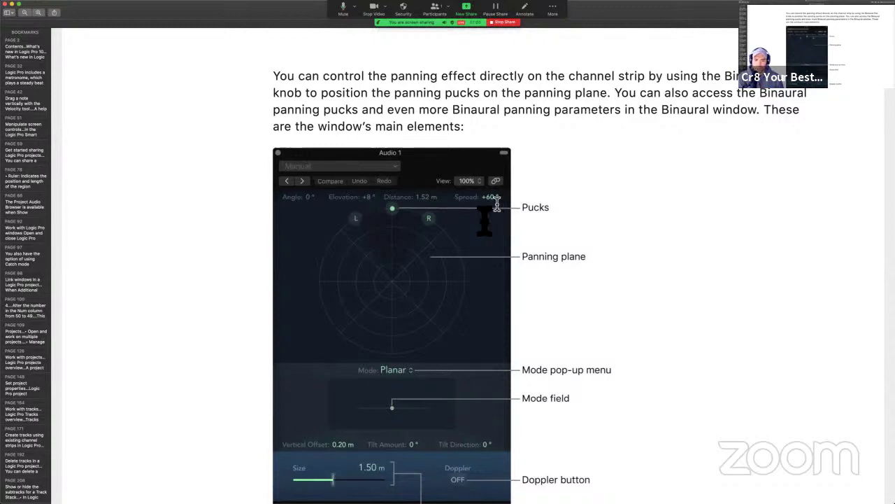
Step: Mark the puck and Mode field in the Binaural Pan window figure, then return to Logic Pro
drag(395, 216, 395, 219)
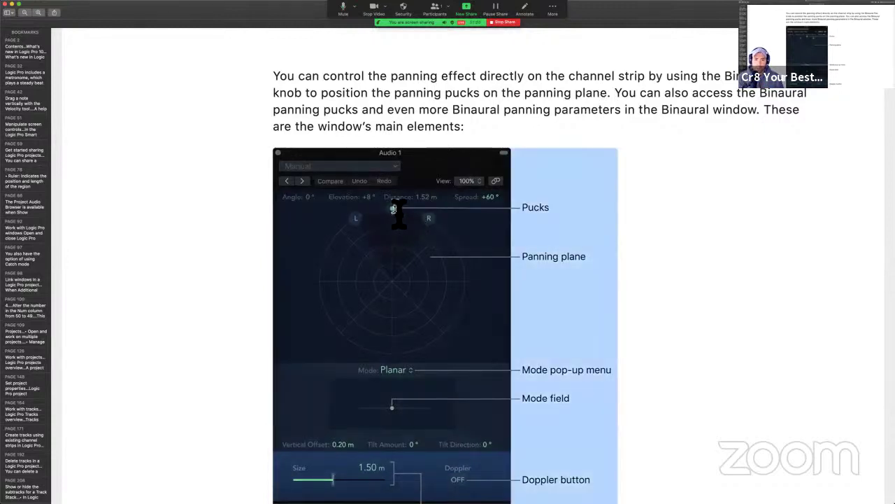
click(394, 224)
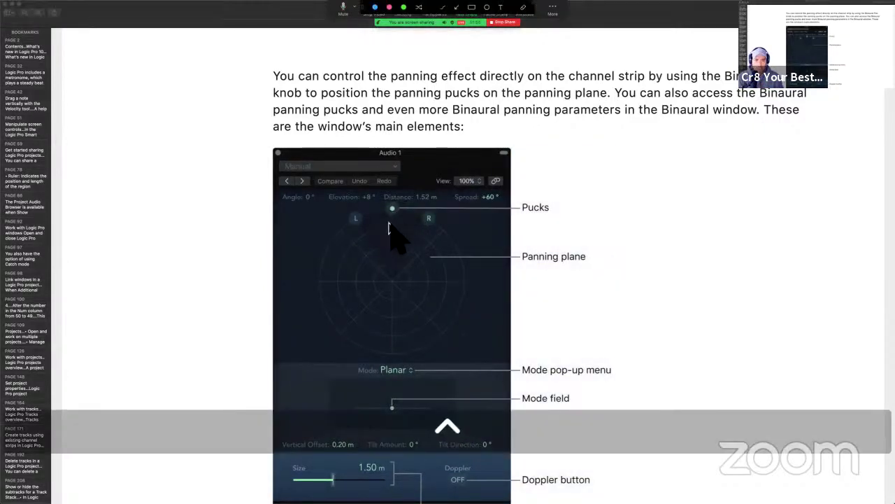
drag(396, 219, 387, 225)
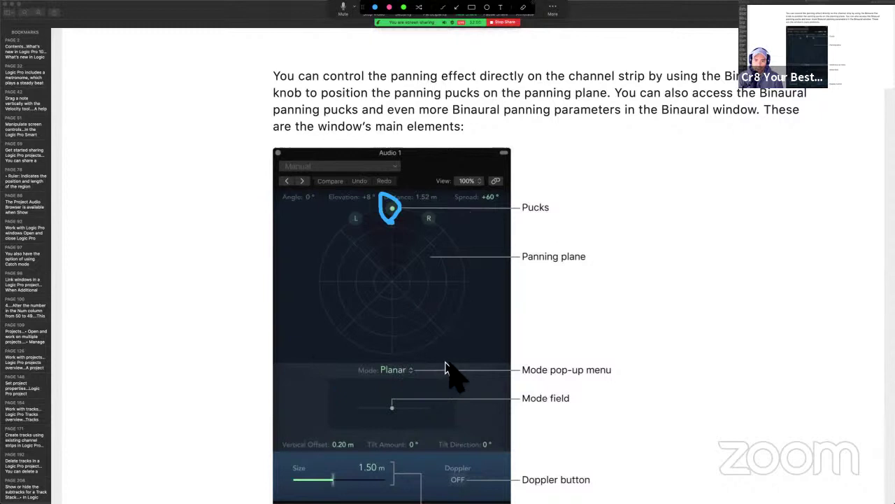
mouse_move(460, 362)
mouse_down()
mouse_move(300, 361)
mouse_move(307, 438)
mouse_move(470, 432)
mouse_move(476, 415)
mouse_move(462, 363)
mouse_up()
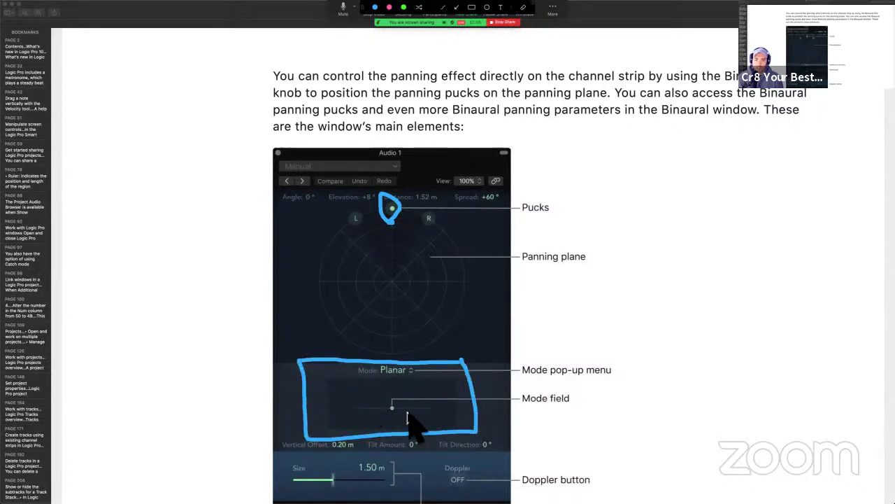
key(Escape)
scroll(407, 416, down, 3)
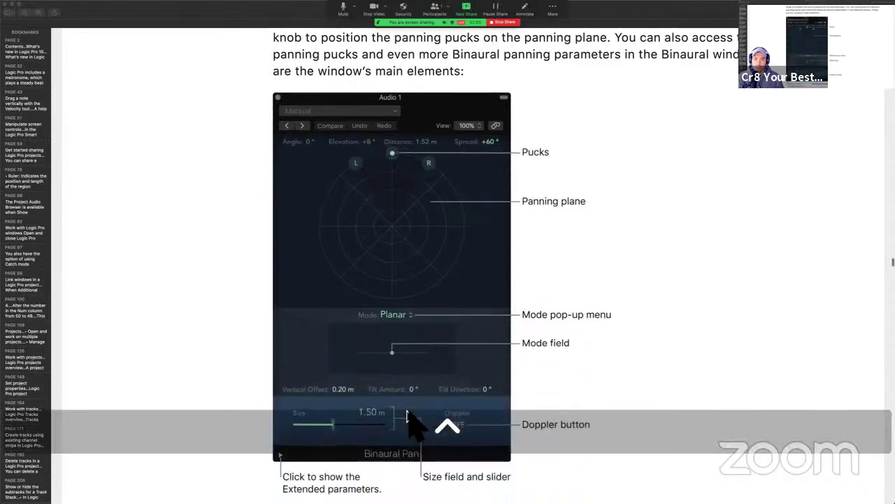
key(ctrl+Right)
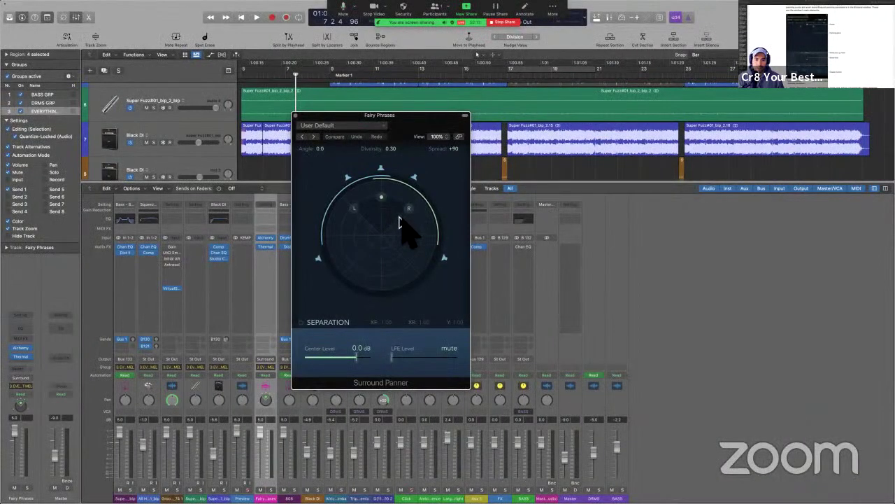
Step: Move the Fairy Phrases panner right, glance at the guide, then close the panner
drag(429, 116, 524, 115)
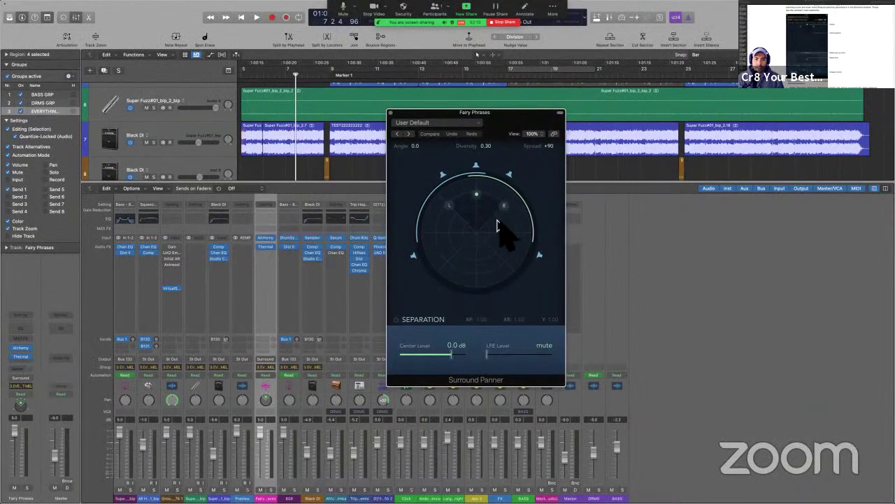
key(ctrl+Left)
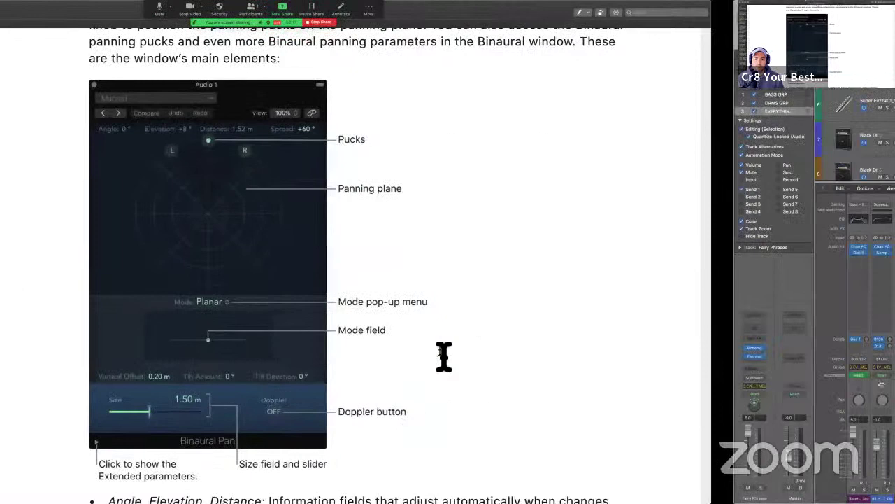
key(ctrl+Right)
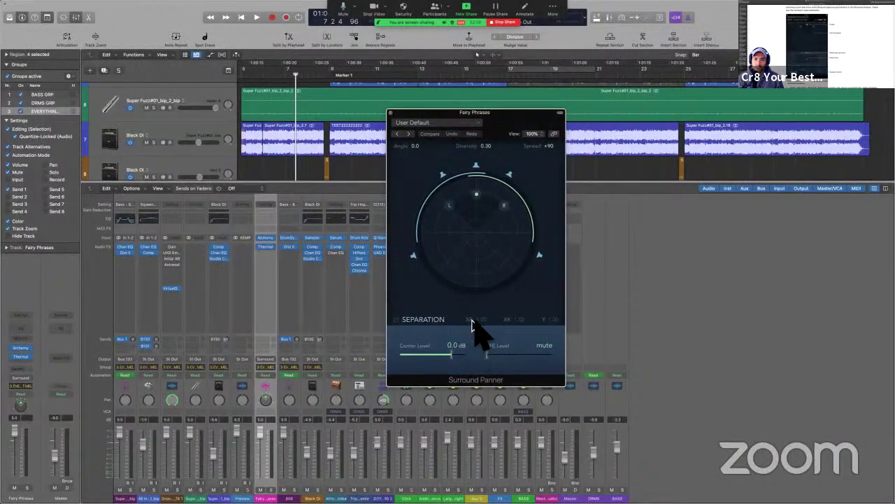
click(391, 113)
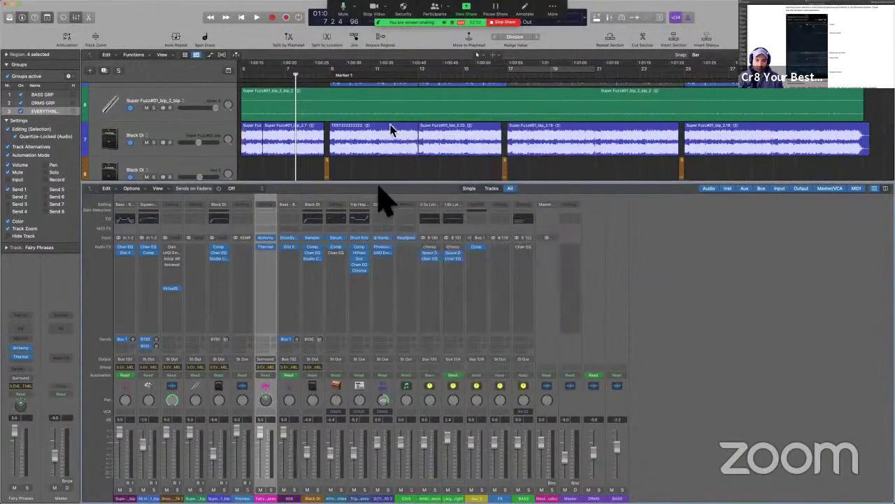
Step: Route the Preview strip's output to Surround and check its surround panner
click(247, 361)
mouse_move(259, 380)
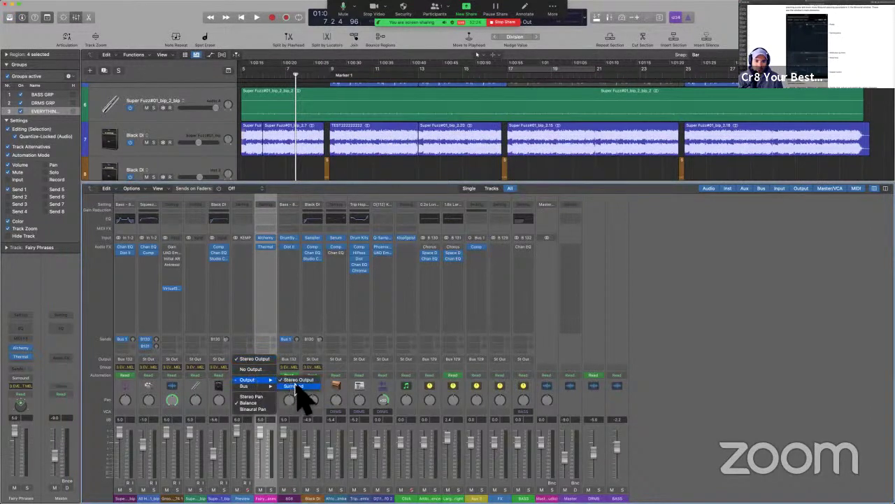
click(294, 385)
double_click(243, 399)
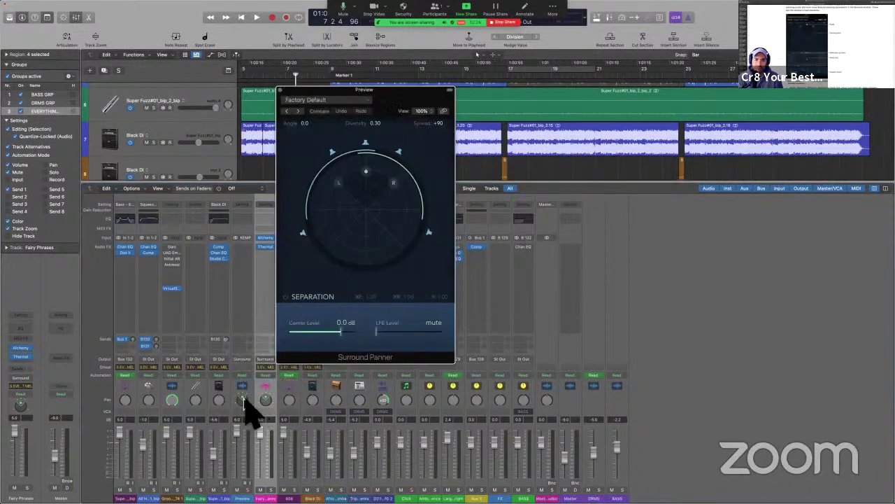
click(279, 90)
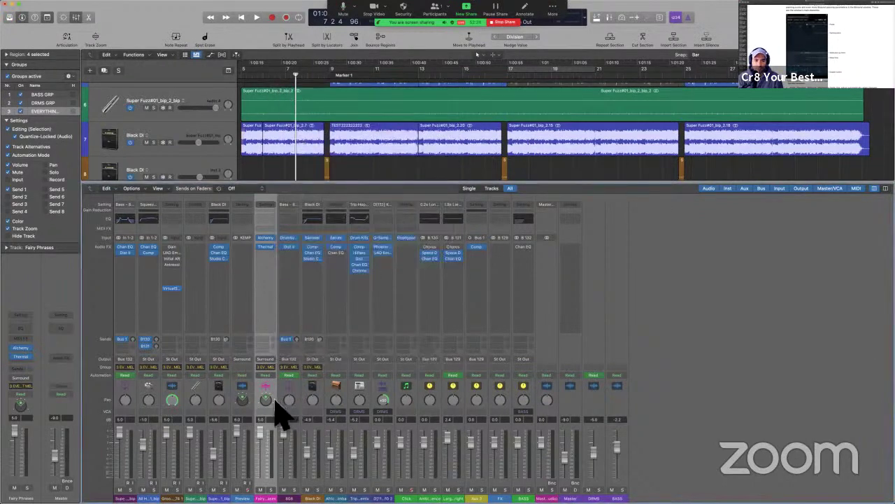
Step: Drag the Fairy Phrases surround puck inward to angle +15.0, diversity 0.70
double_click(266, 400)
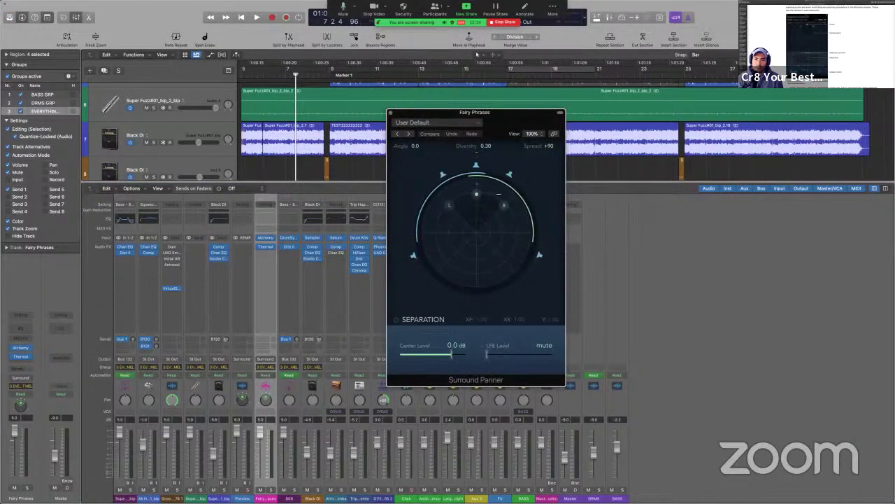
drag(476, 194, 480, 218)
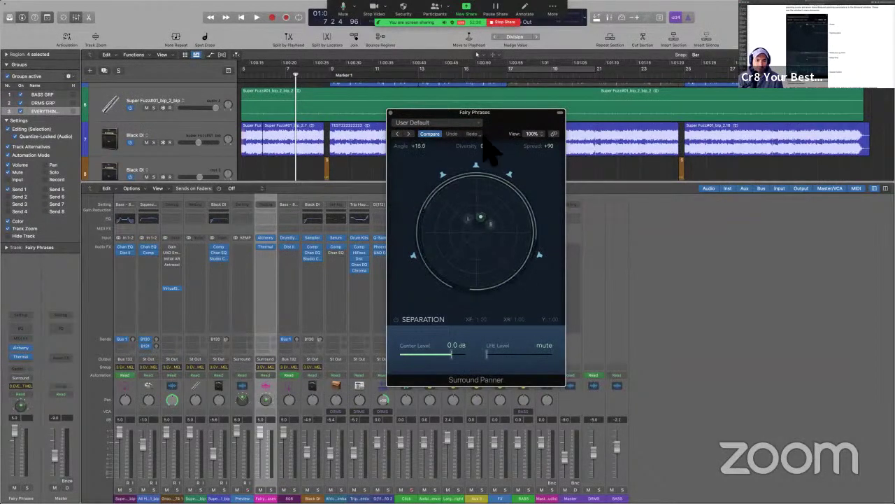
drag(475, 112, 500, 32)
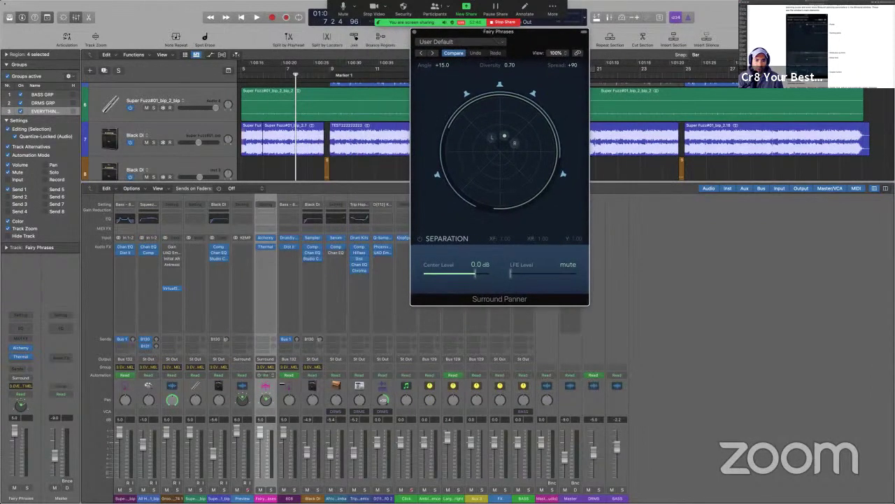
Step: Set the Fairy Phrases output to Surround and place the Preview panner beside its panner
click(265, 358)
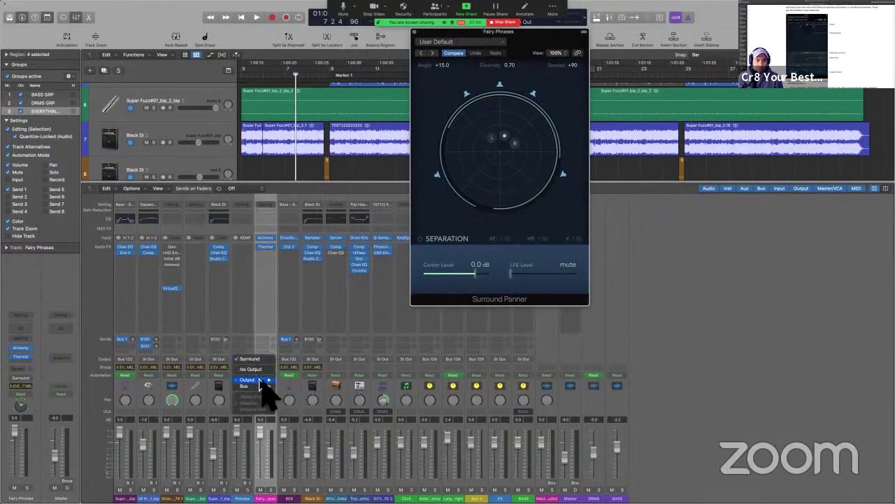
mouse_move(262, 380)
click(288, 387)
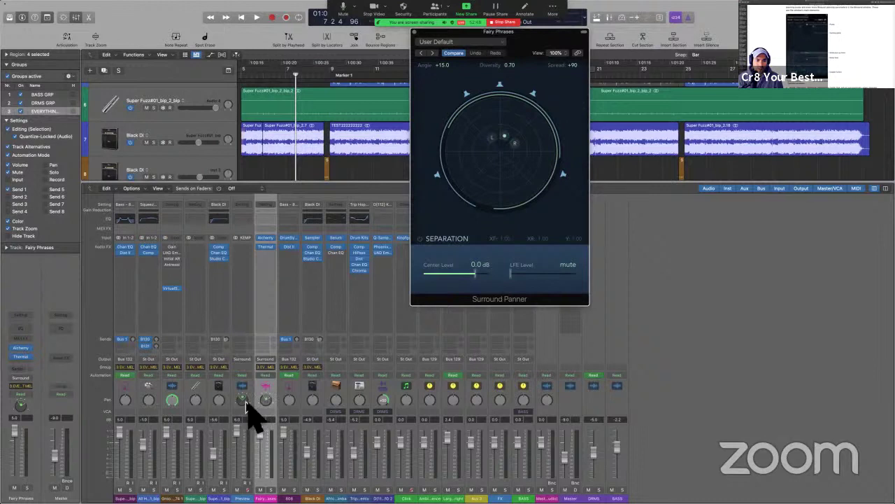
double_click(242, 400)
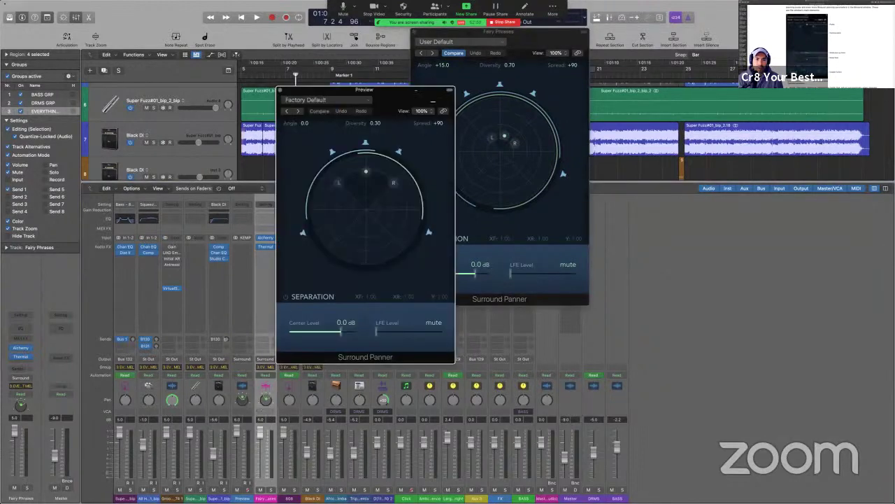
drag(453, 291, 370, 250)
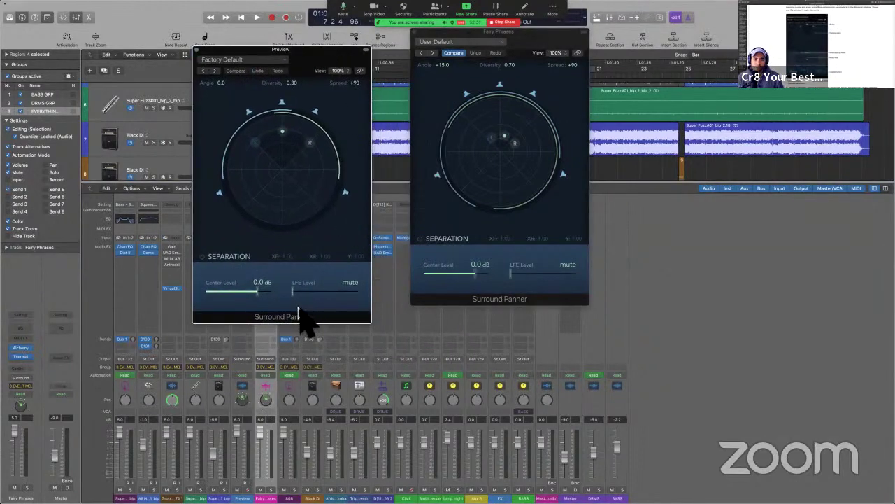
key(ctrl+Left)
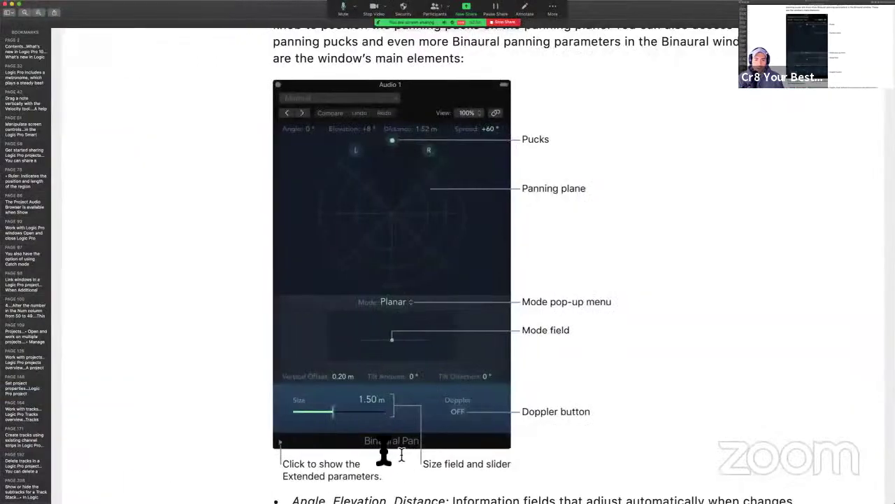
Step: Scroll through the 'Use the Binaural Pan knob in Logic Pro' section and its figure, then switch back to Logic Pro
drag(366, 456, 451, 441)
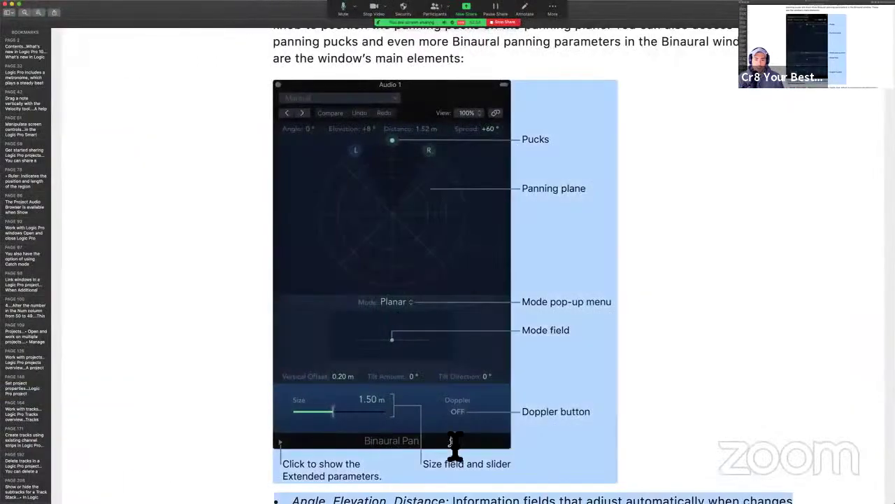
click(451, 441)
scroll(453, 442, up, 2)
scroll(455, 444, down, 10)
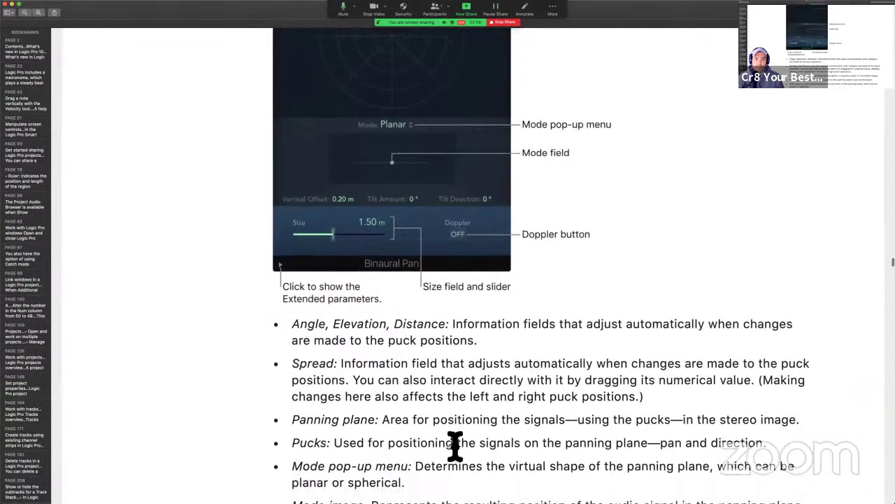
scroll(456, 446, up, 15)
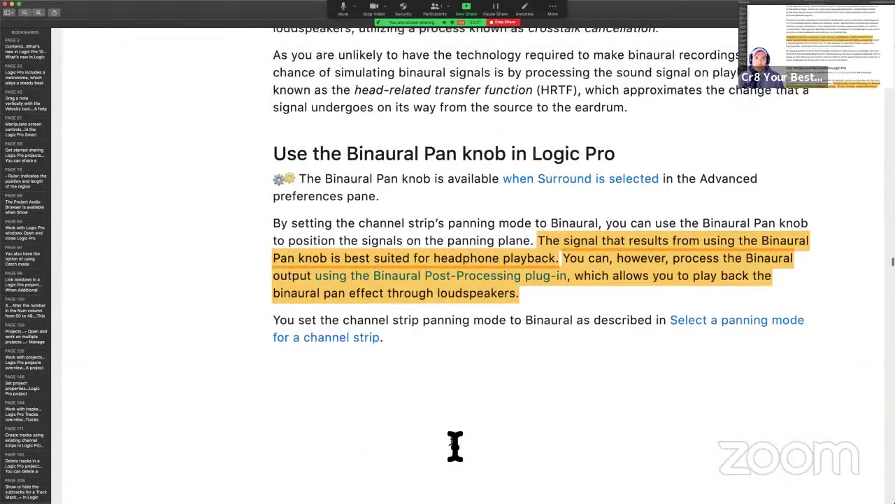
scroll(455, 445, up, 6)
scroll(410, 401, down, 3)
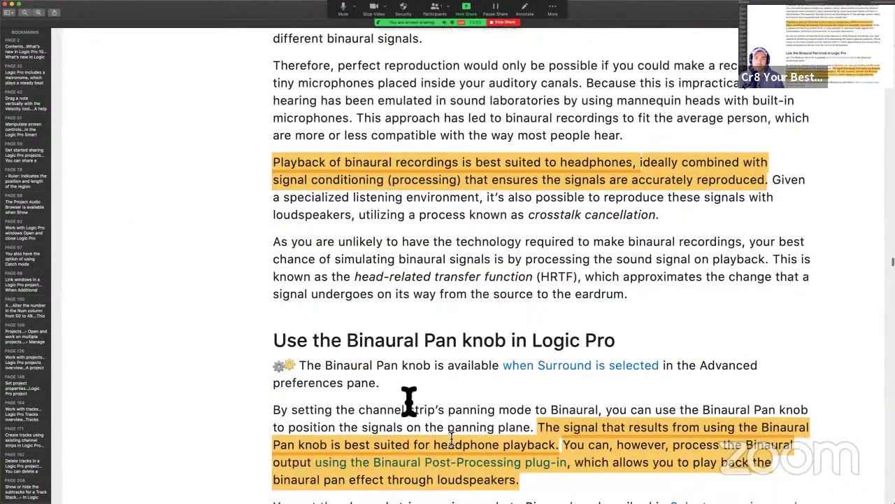
drag(359, 377, 530, 375)
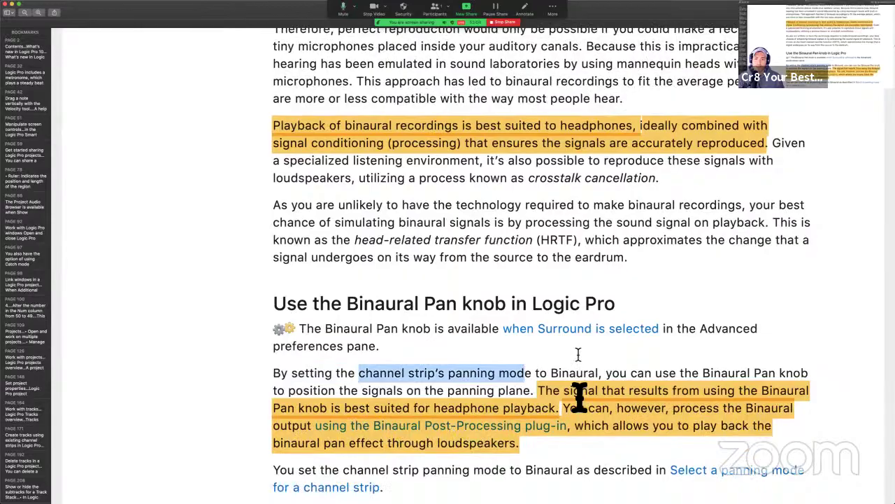
key(ctrl+Right)
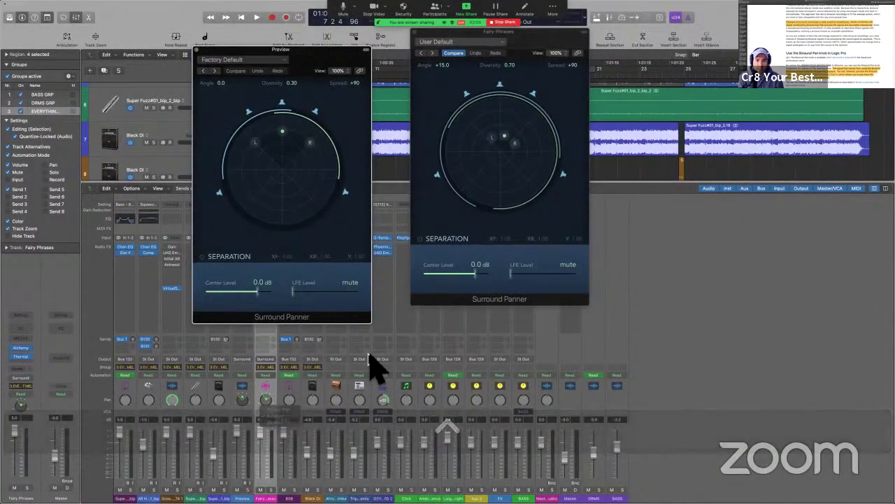
Step: Close both surround panners and route Fairy Phrases back to Stereo Output
click(198, 52)
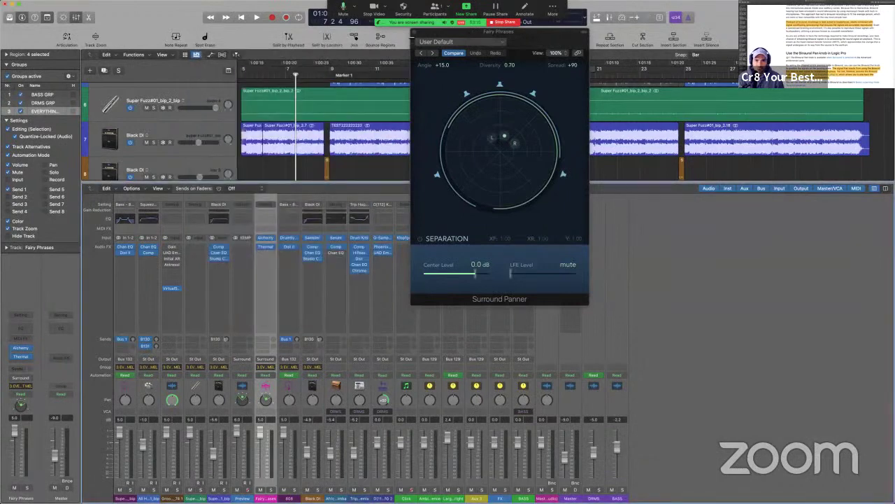
click(416, 33)
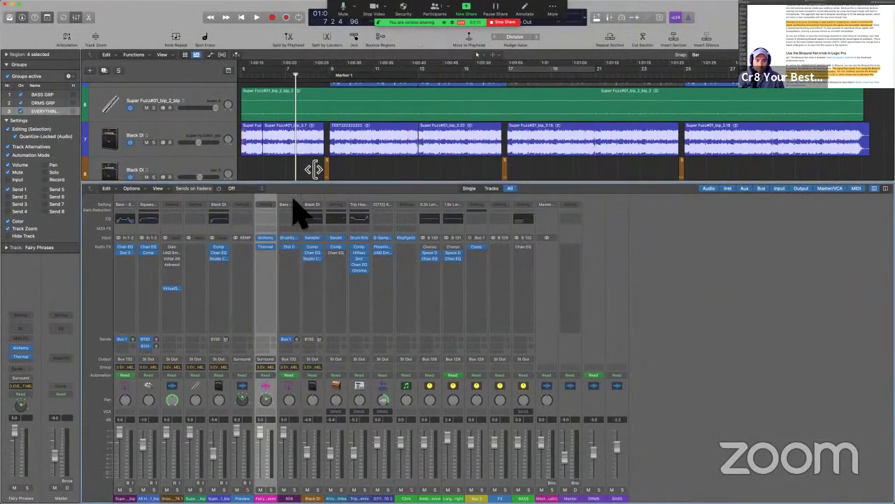
double_click(243, 400)
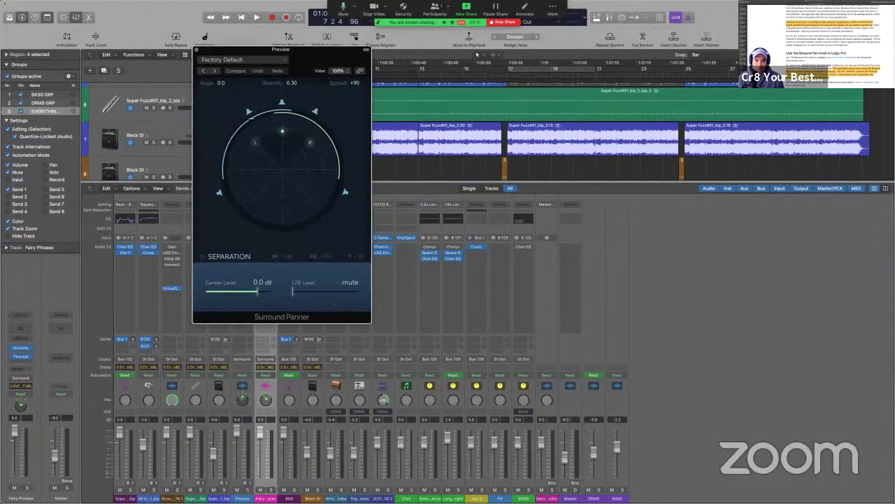
click(198, 51)
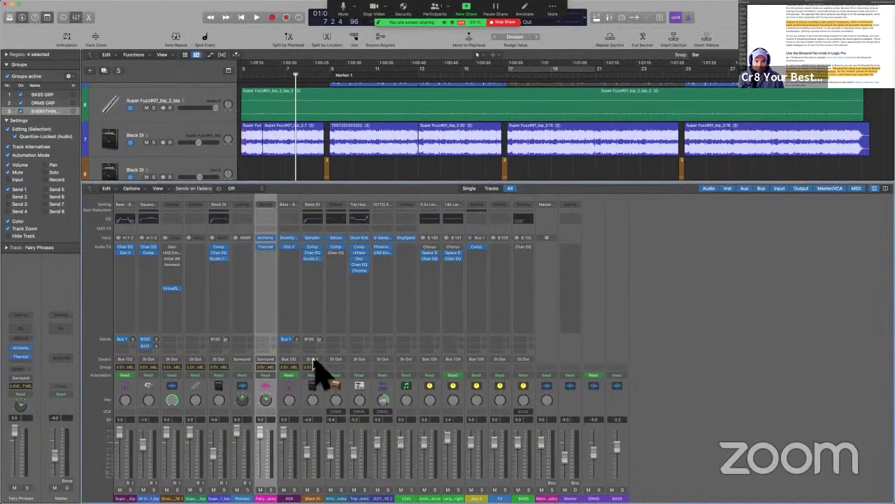
click(270, 361)
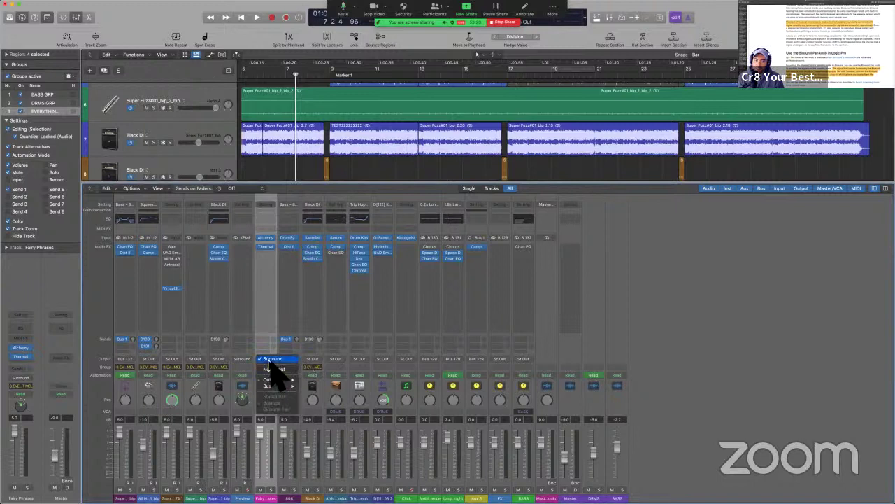
mouse_move(284, 378)
click(311, 386)
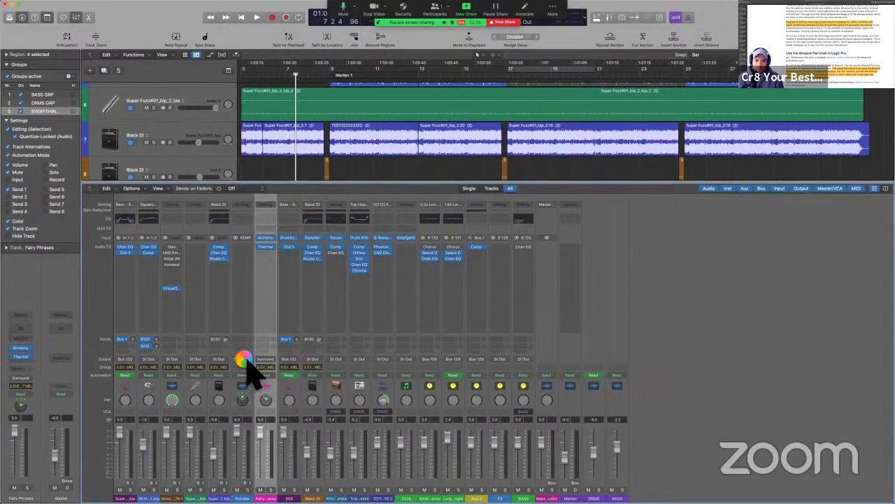
click(253, 363)
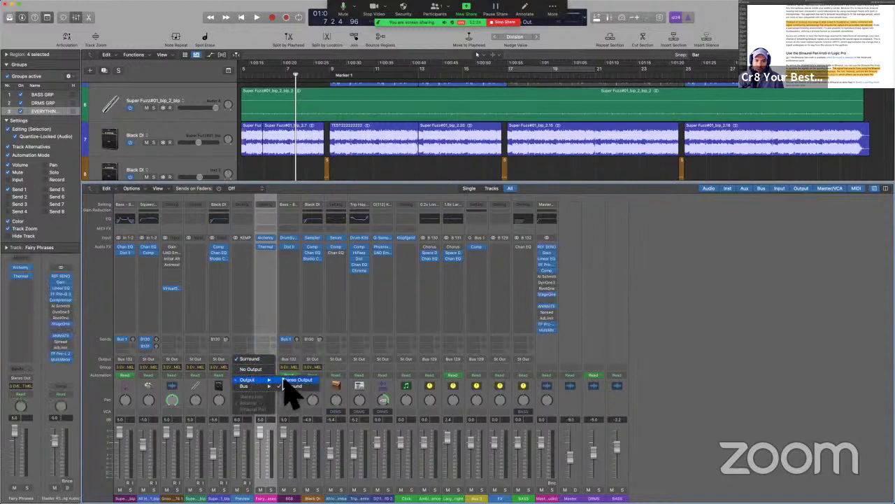
click(283, 380)
Step: Switch the Fairy Phrases pan mode to Binaural and open its Binaural Pan window
click(245, 381)
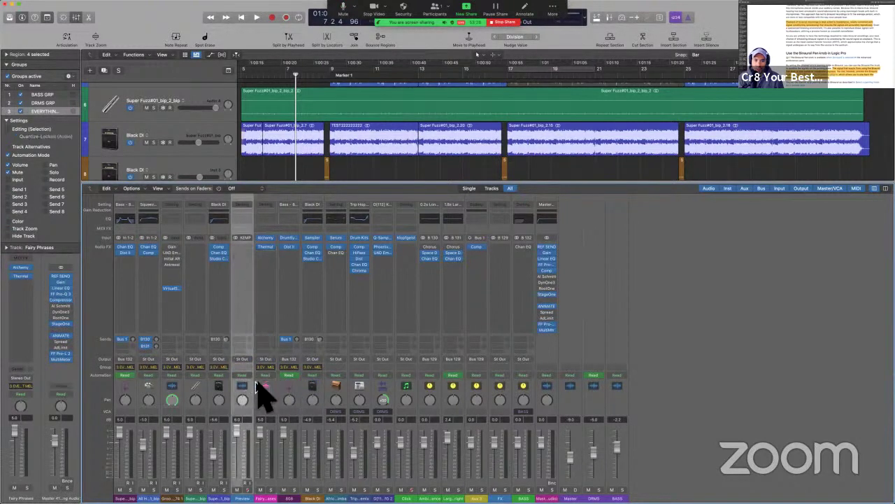
click(259, 390)
right_click(267, 402)
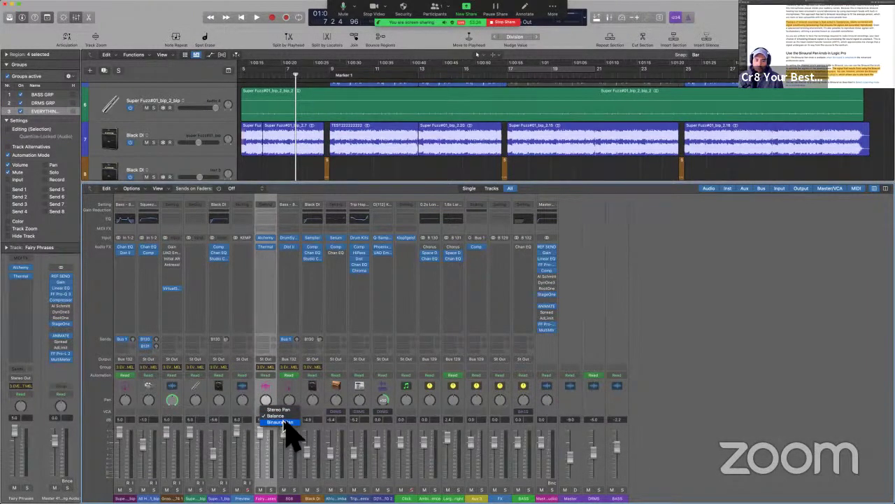
click(283, 422)
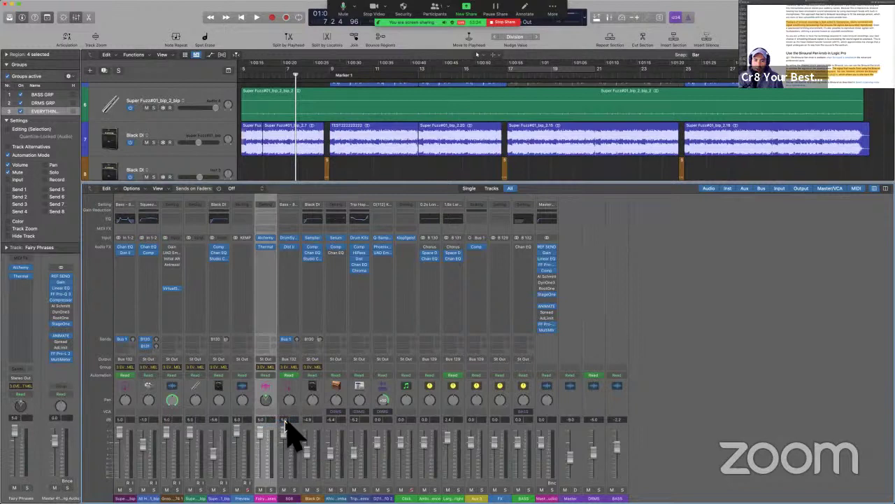
double_click(281, 411)
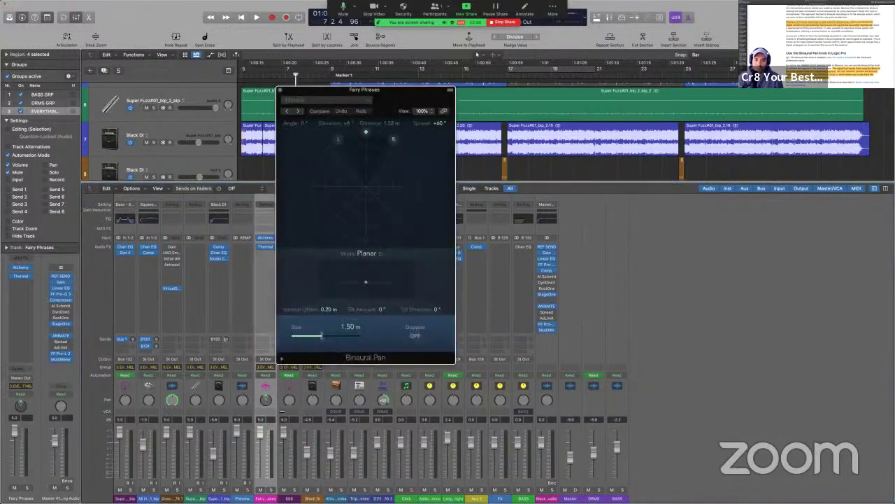
drag(391, 100, 414, 110)
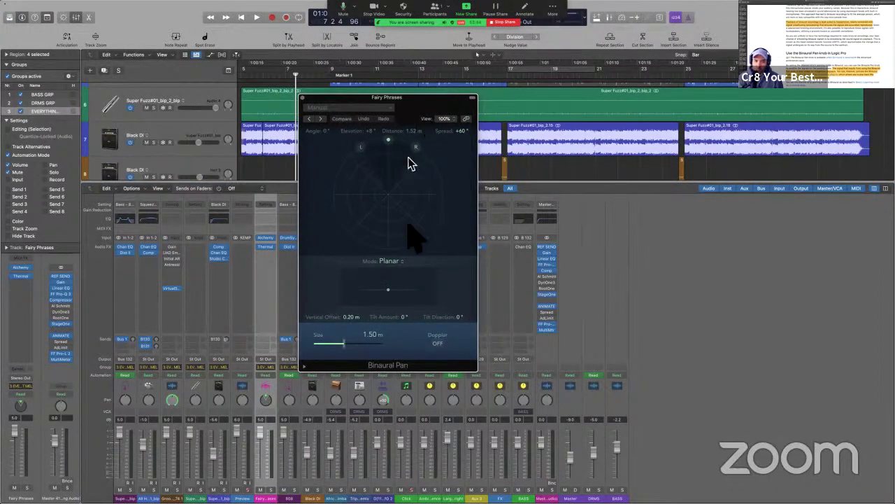
key(ctrl+Left)
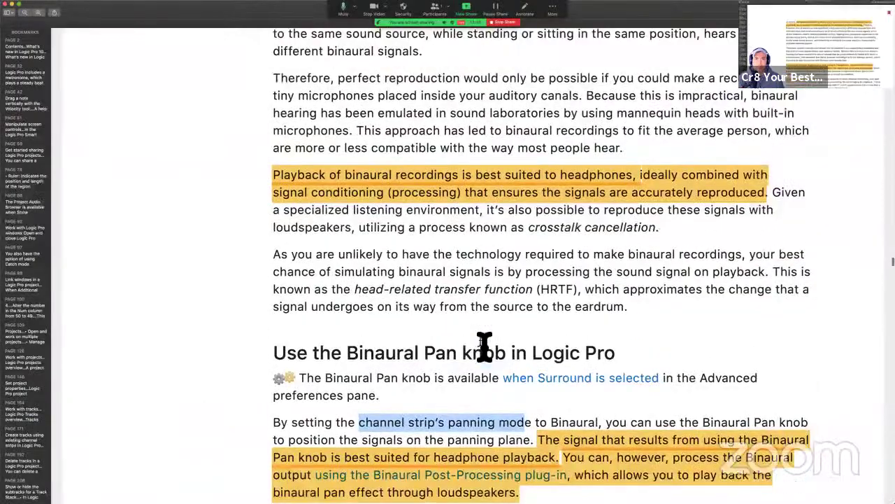
Step: Scroll the guide up through binaural panning and back down to the annotated Binaural Pan figure
scroll(484, 348, up, 10)
scroll(484, 348, up, 10)
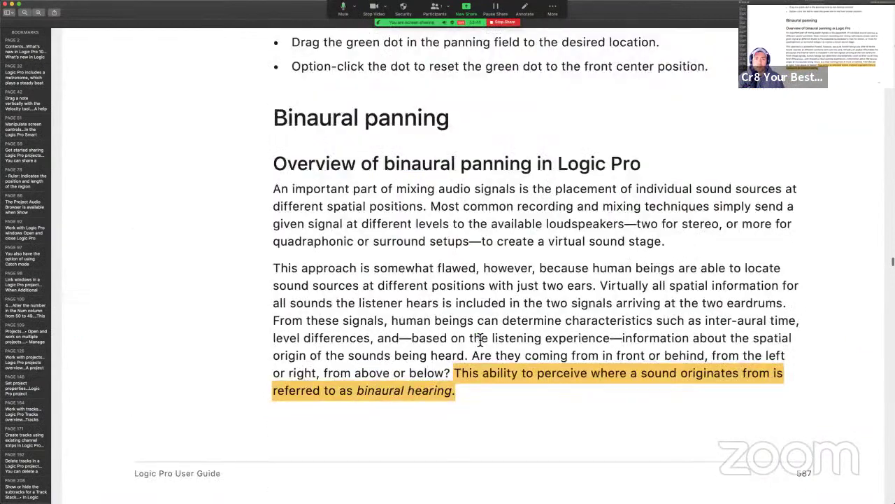
scroll(465, 289, up, 5)
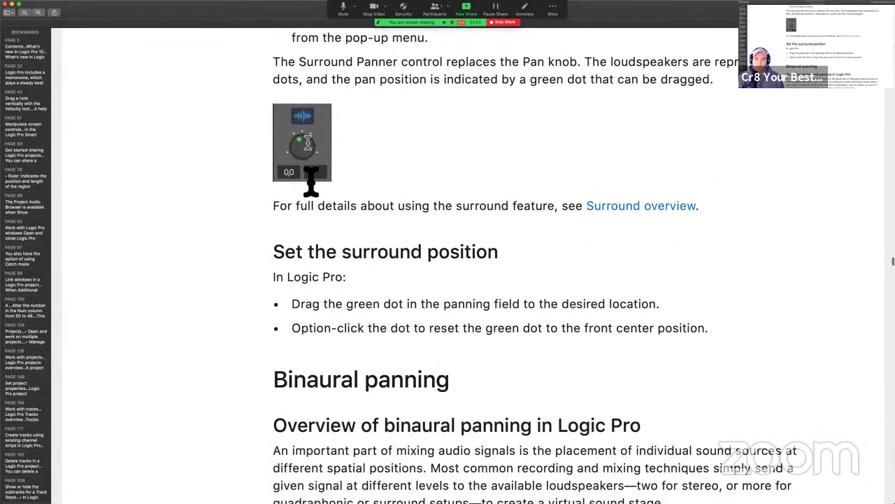
scroll(326, 304, up, 3)
scroll(322, 273, down, 15)
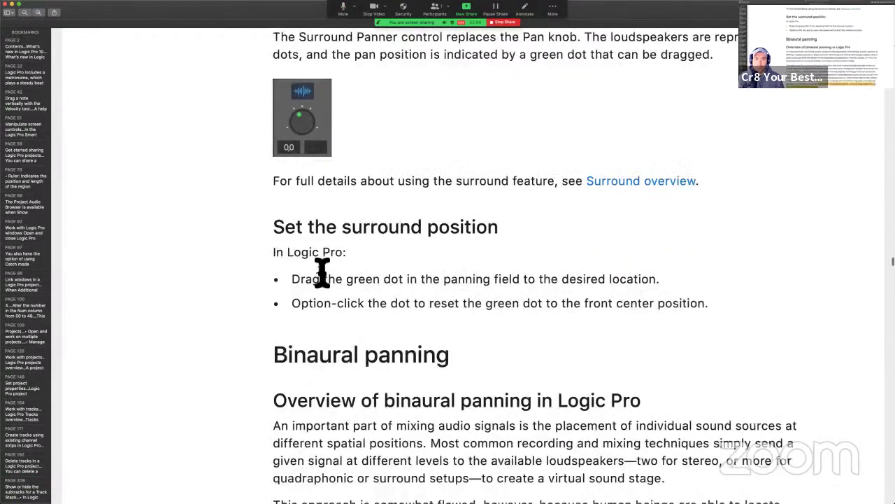
scroll(523, 354, down, 20)
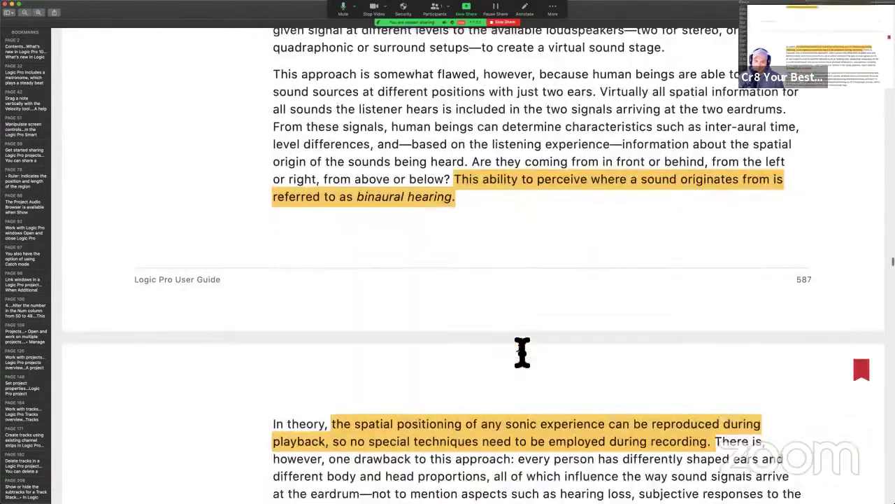
scroll(522, 353, down, 20)
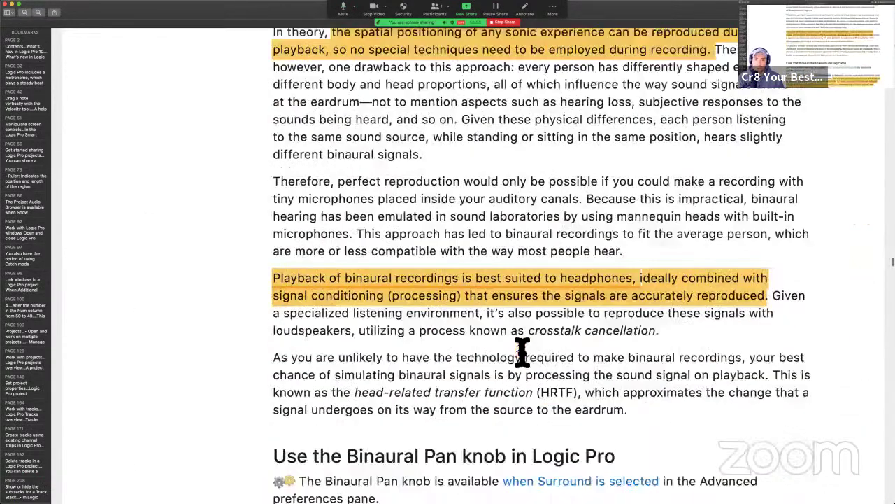
scroll(522, 353, down, 20)
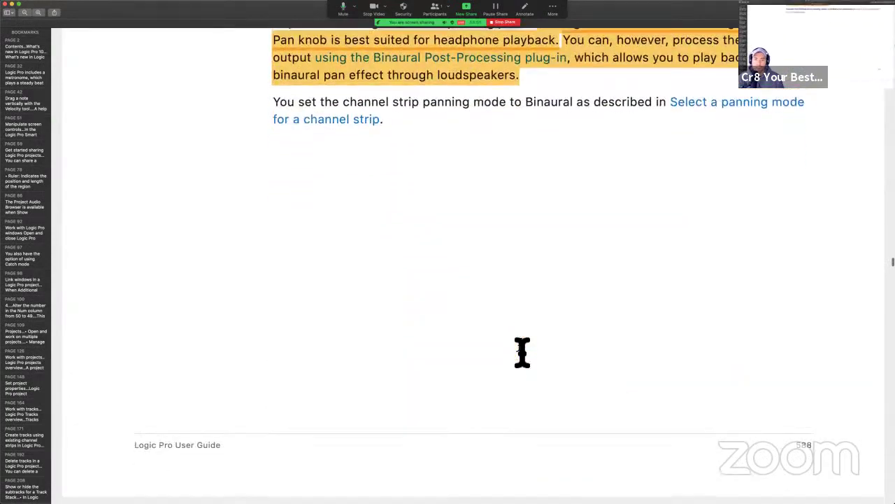
scroll(522, 353, down, 5)
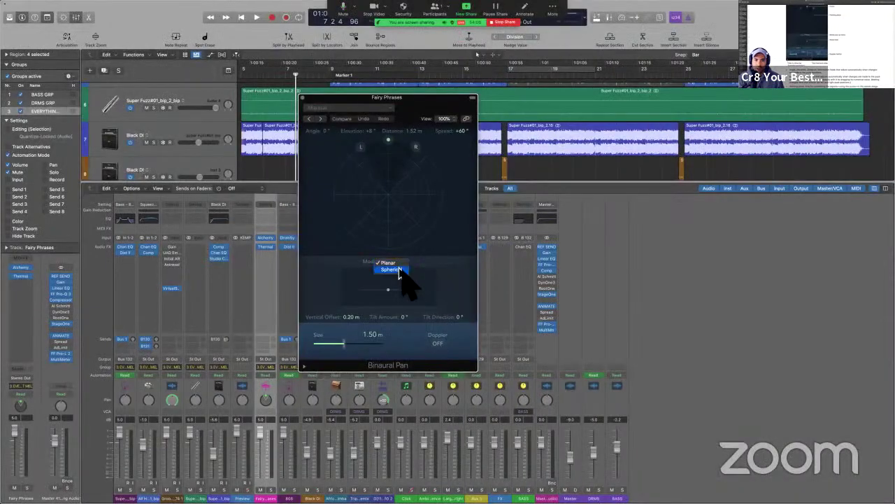
Step: Try Spherical mode and move the puck, then return to Planar with the source near the centre
click(399, 270)
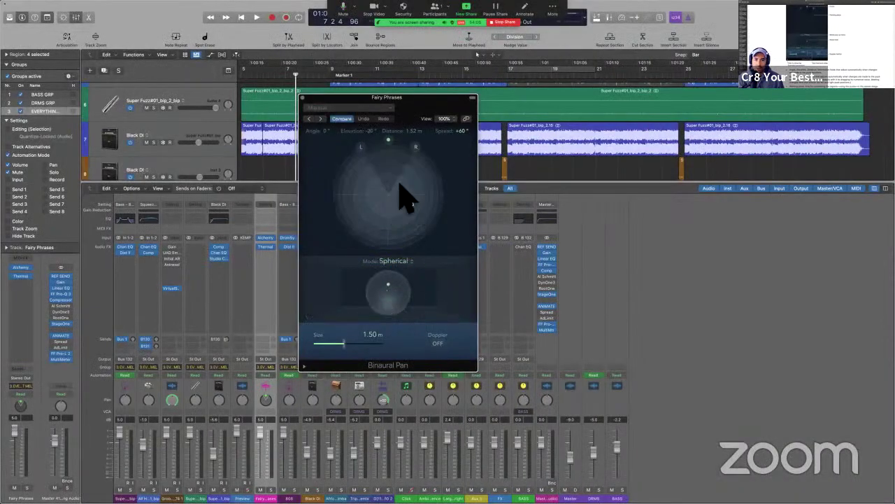
drag(386, 143, 391, 115)
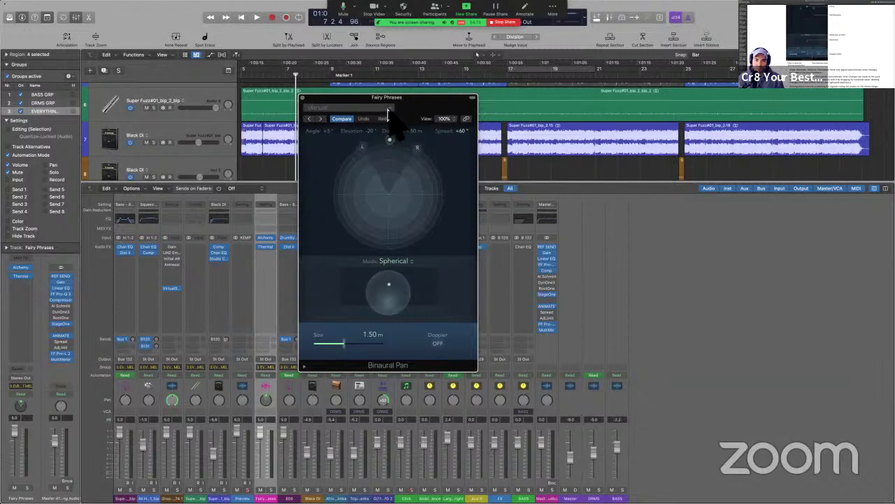
click(398, 262)
click(396, 257)
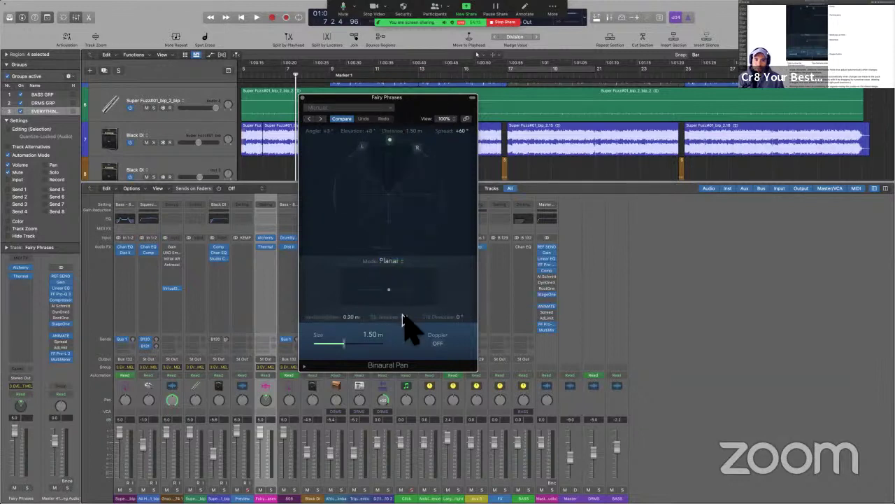
mouse_move(390, 145)
mouse_down()
mouse_move(347, 180)
mouse_move(386, 270)
mouse_move(424, 212)
mouse_move(360, 172)
mouse_move(416, 148)
mouse_move(392, 189)
mouse_move(370, 114)
mouse_move(364, 203)
mouse_move(410, 140)
mouse_move(396, 138)
mouse_up()
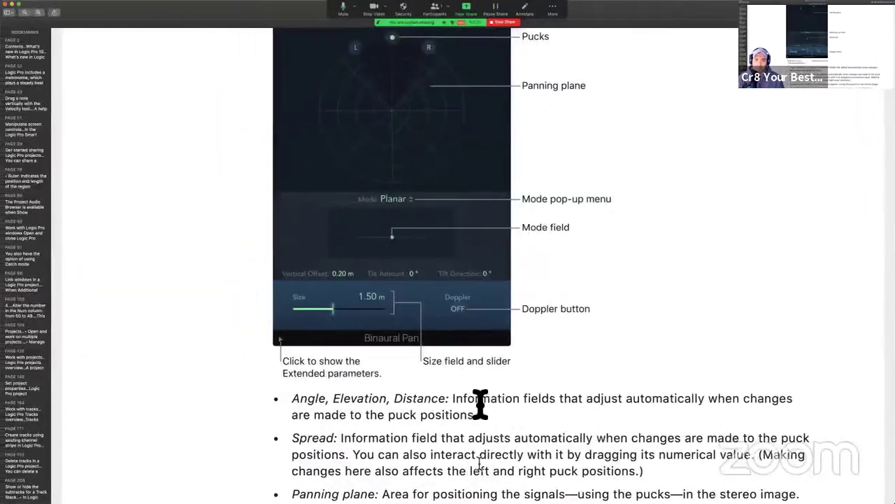
scroll(480, 372, down, 2)
drag(410, 315, 412, 315)
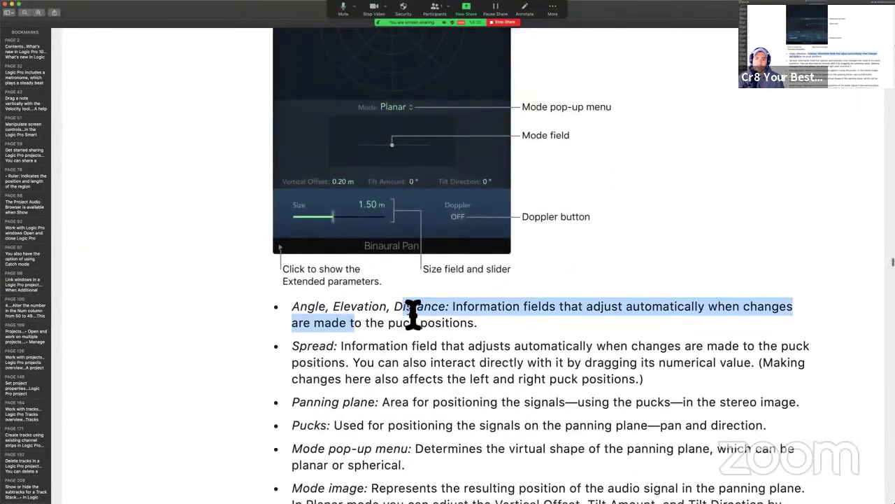
click(413, 315)
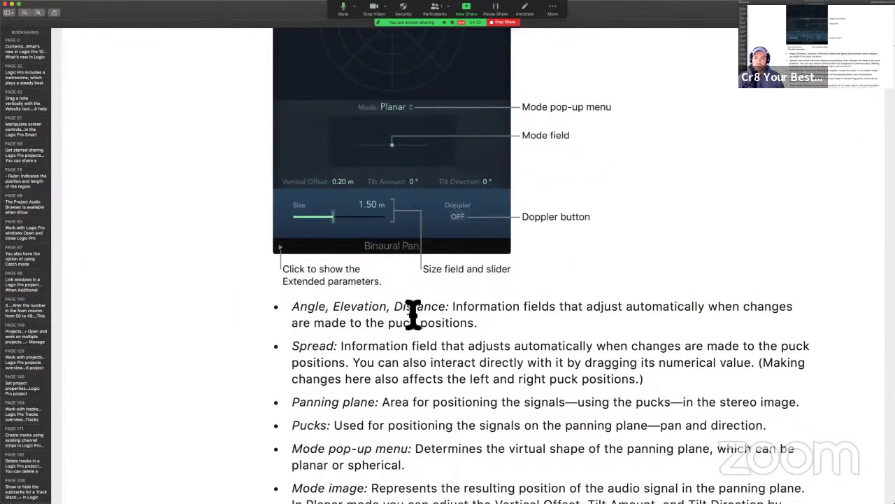
scroll(413, 315, down, 3)
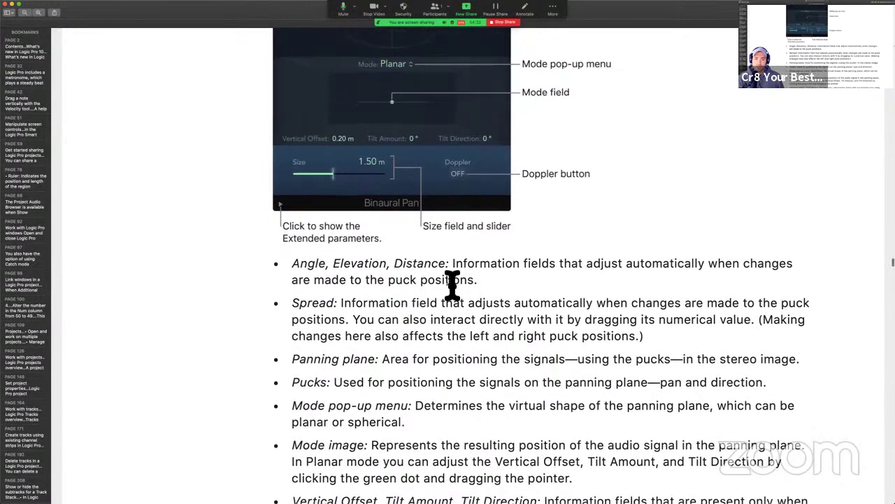
scroll(451, 284, down, 1)
key(ctrl+Right)
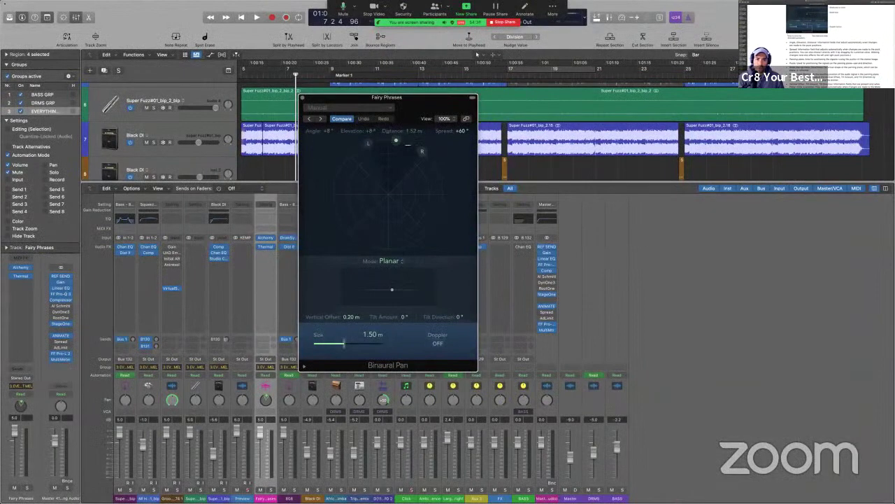
Step: Move the Fairy Phrases source around and rotate the L/R handles to spread +131°, distance 1.88 m
drag(395, 140, 367, 244)
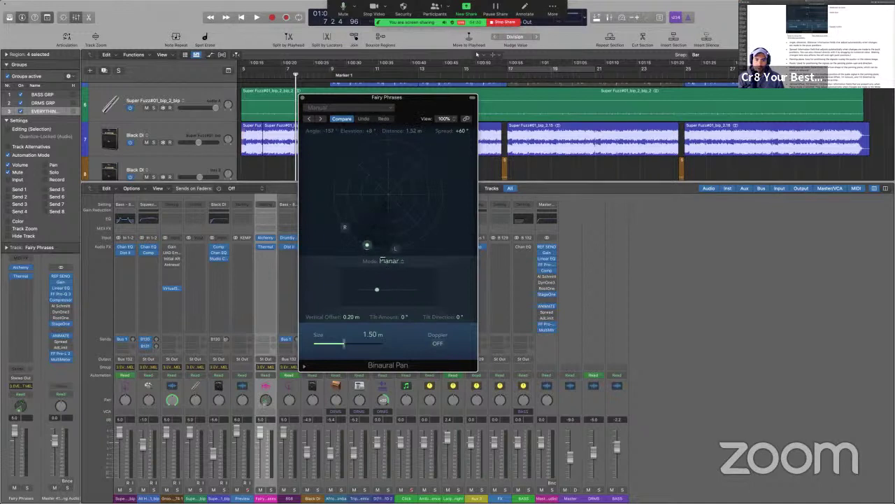
drag(344, 227, 422, 237)
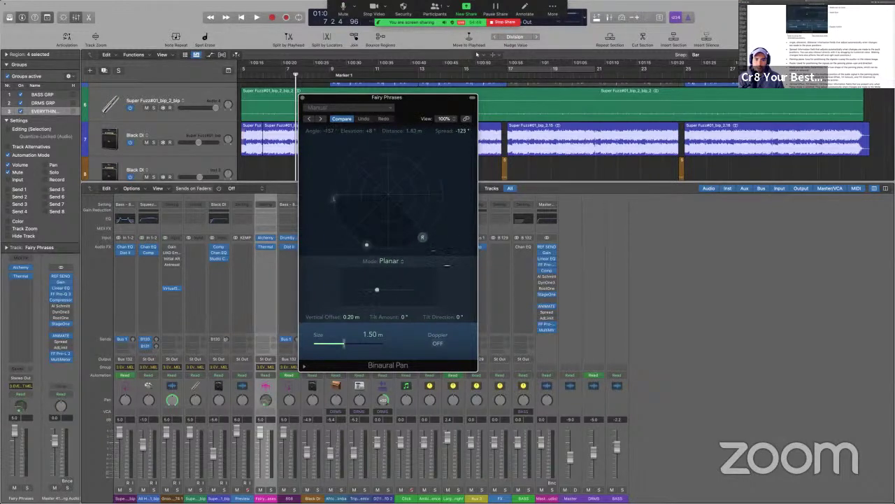
drag(367, 244, 391, 187)
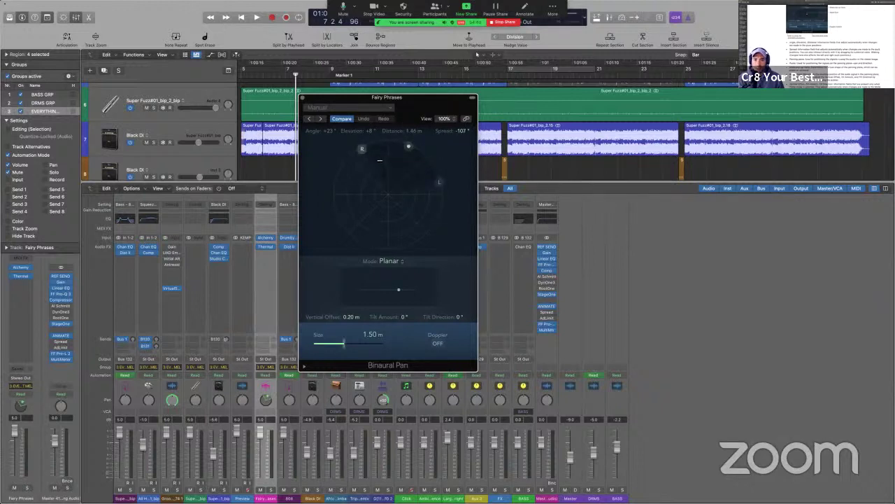
drag(380, 161, 457, 204)
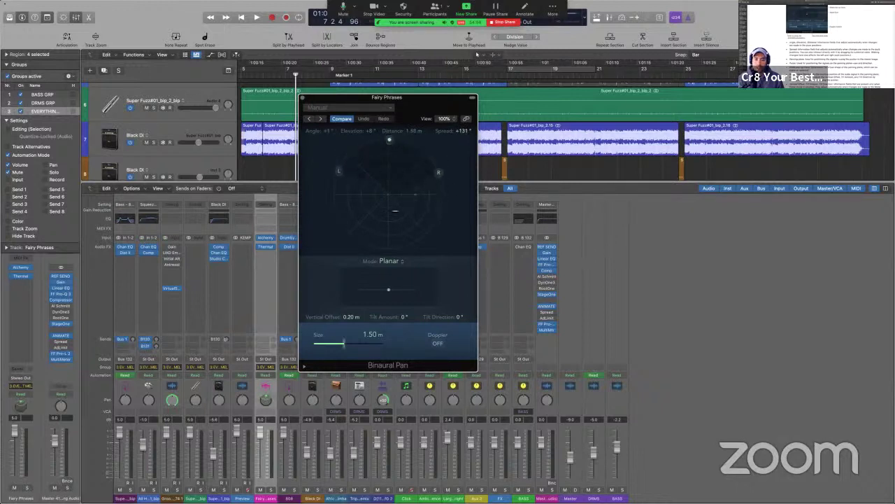
key(ctrl+Left)
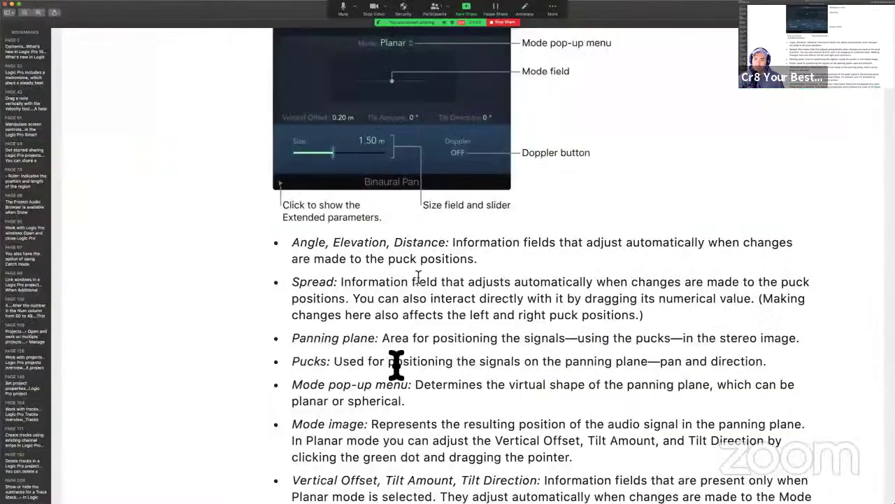
scroll(396, 364, down, 2)
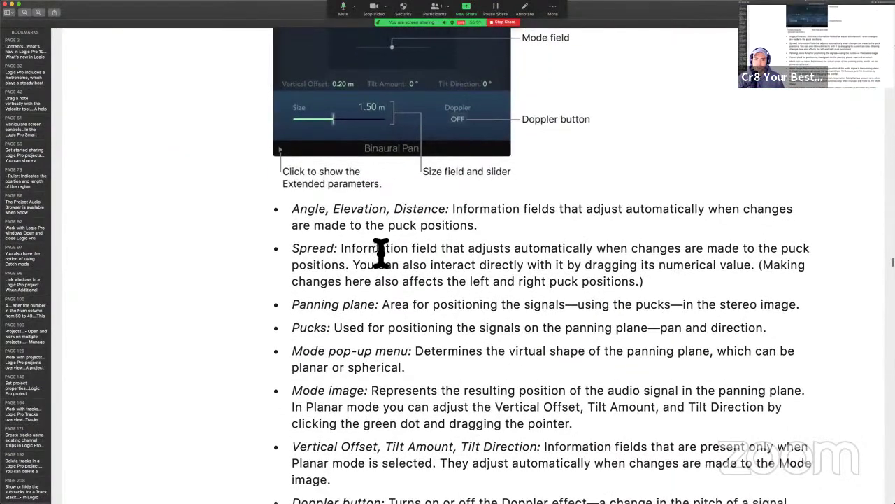
drag(381, 250, 825, 249)
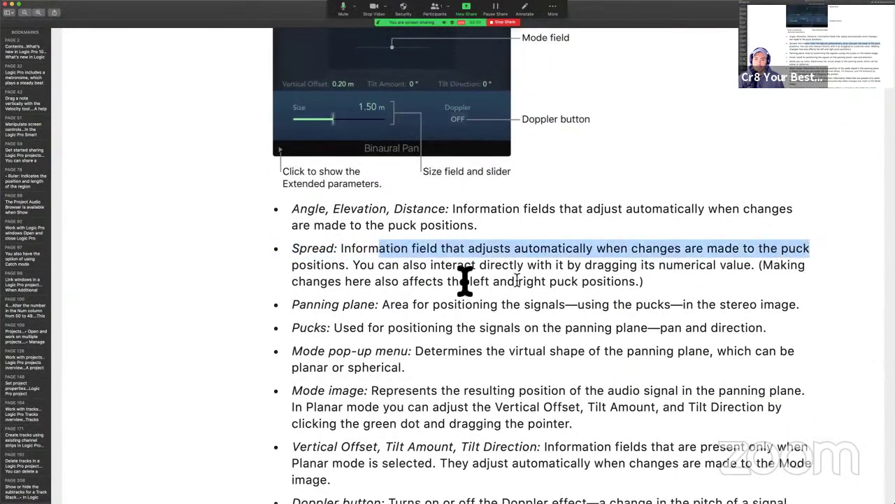
key(ctrl+Right)
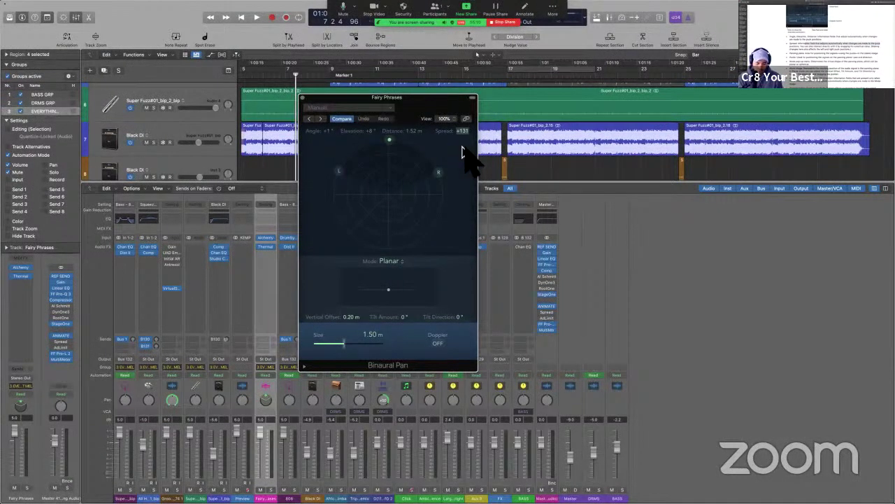
Step: Enter +40° as the Fairy Phrases binaural spread, then go back to the user guide
text(40)
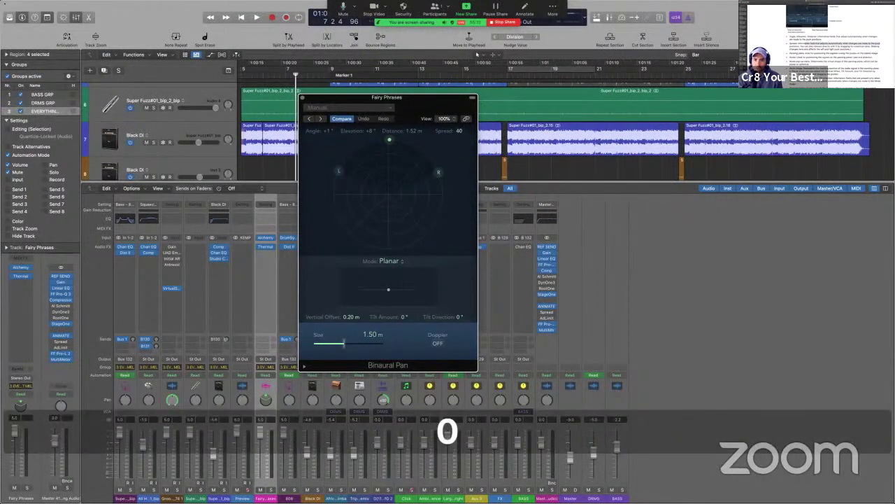
key(Return)
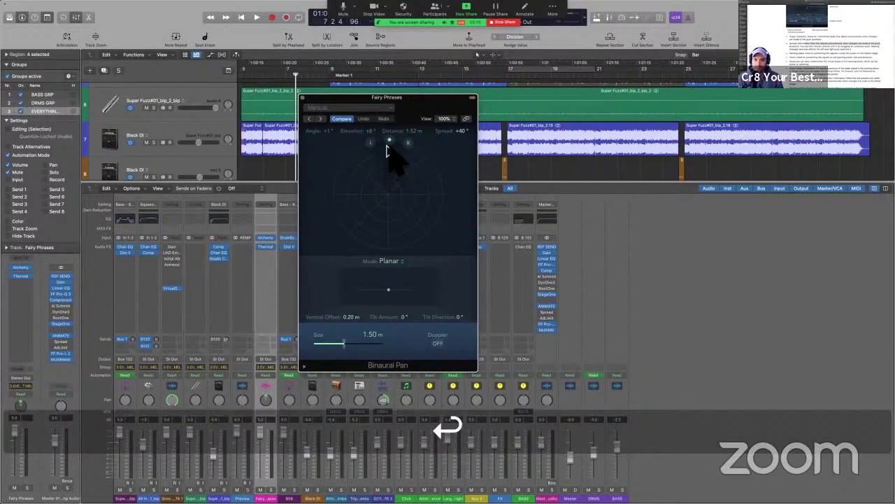
key(ctrl+Left)
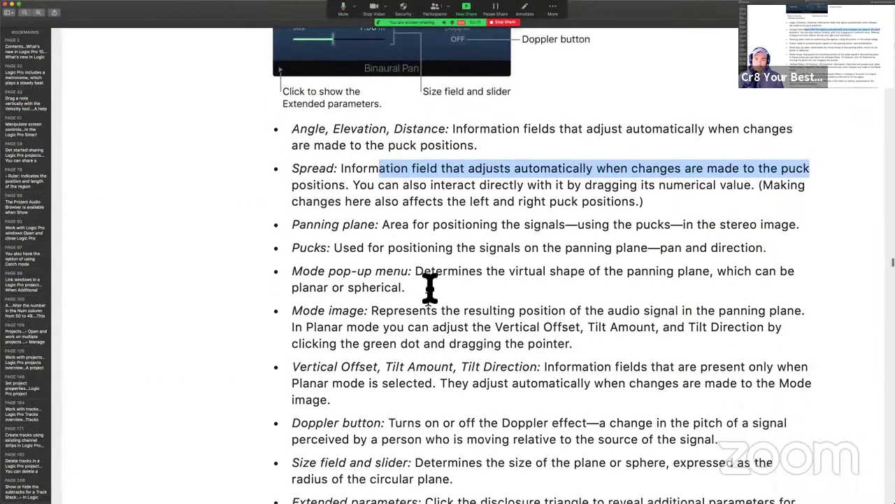
Step: Select the Mode pop-up menu and Mode image descriptions on page 589, then return to Logic Pro
scroll(452, 238, down, 3)
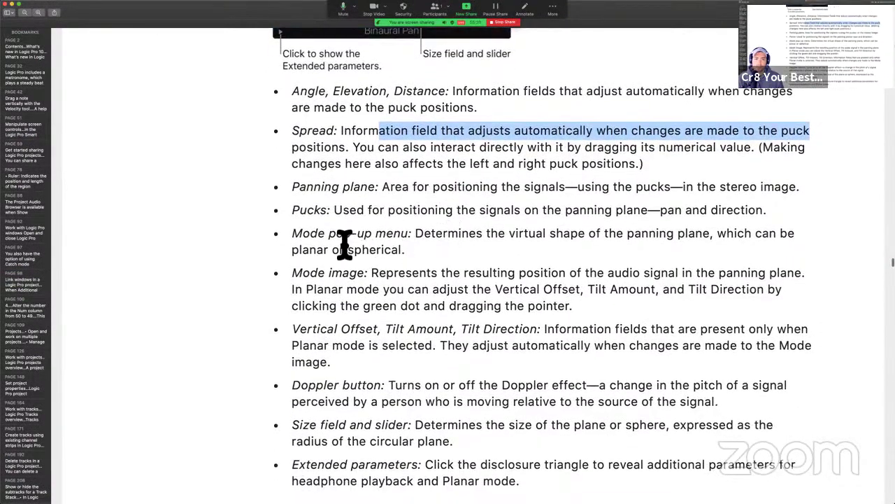
drag(344, 244, 719, 241)
click(516, 245)
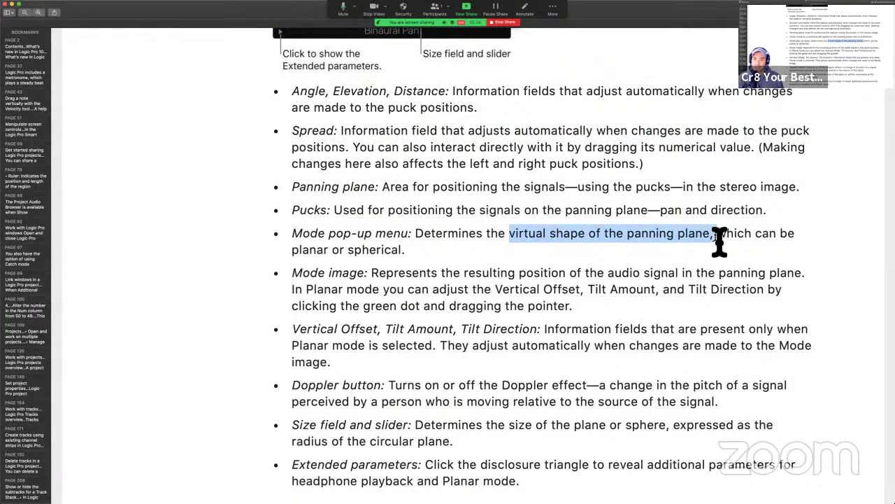
drag(343, 253, 456, 258)
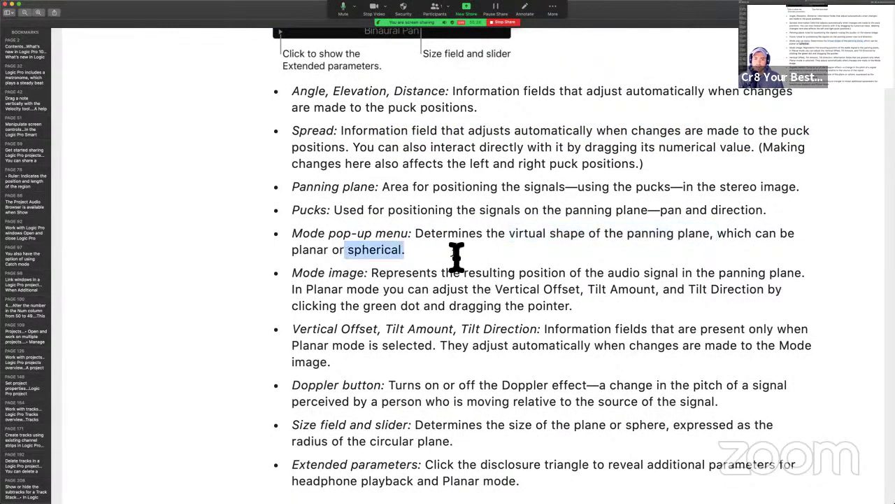
click(450, 269)
scroll(450, 270, down, 3)
drag(423, 224, 275, 224)
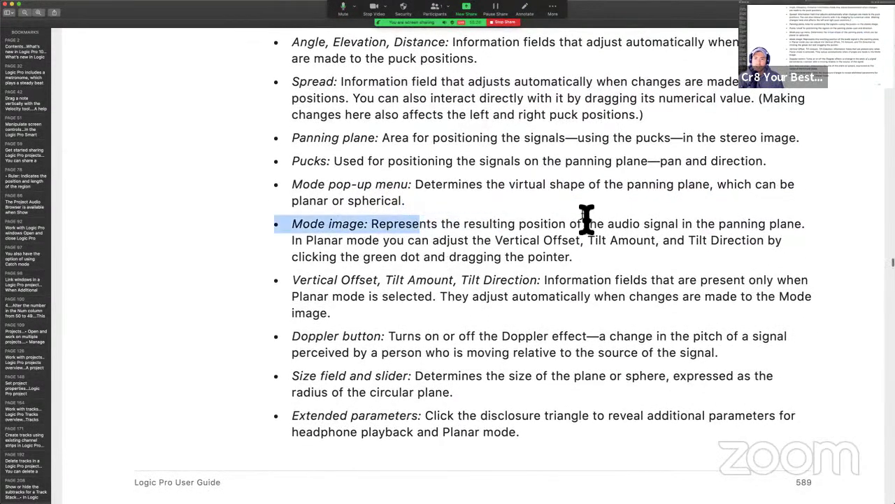
drag(586, 220, 608, 229)
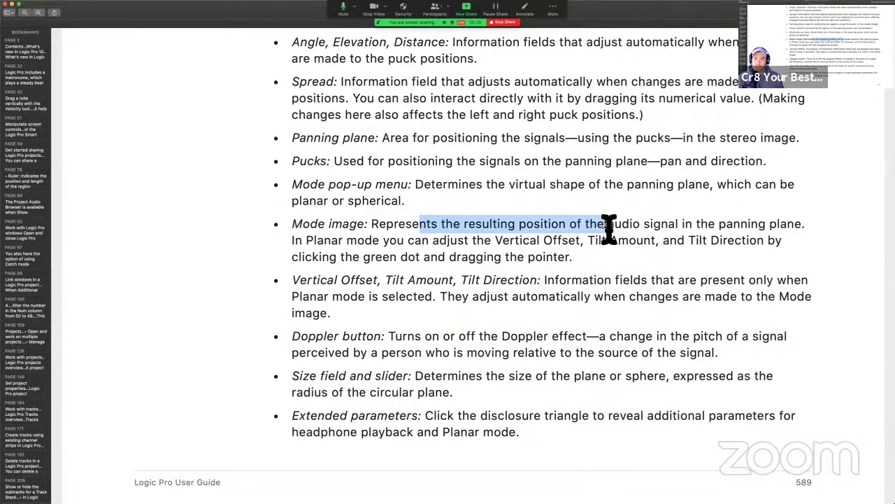
key(ctrl+Right)
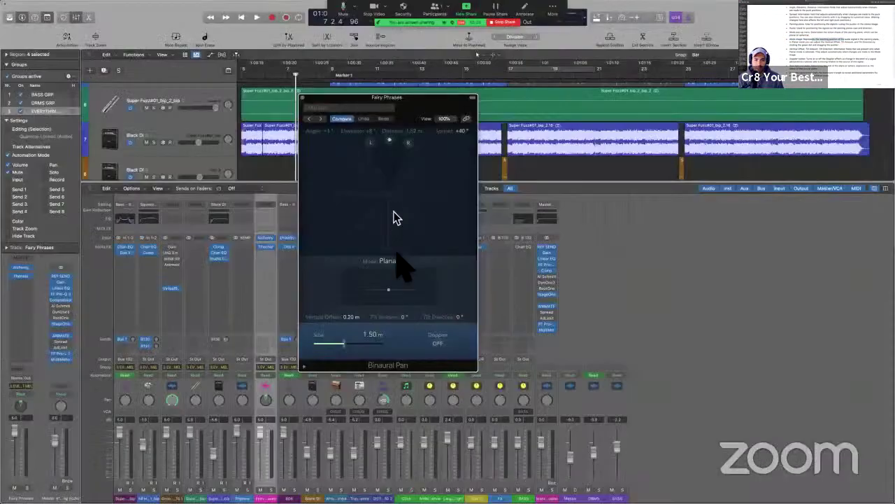
Step: Drag the Fairy Phrases signal behind the listener, to about +179° on the panning plane
key(ctrl+Left)
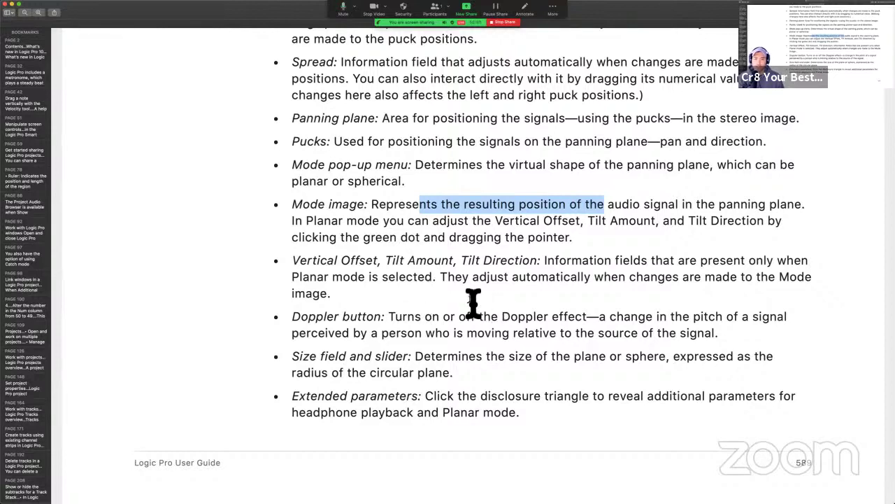
key(ctrl+Right)
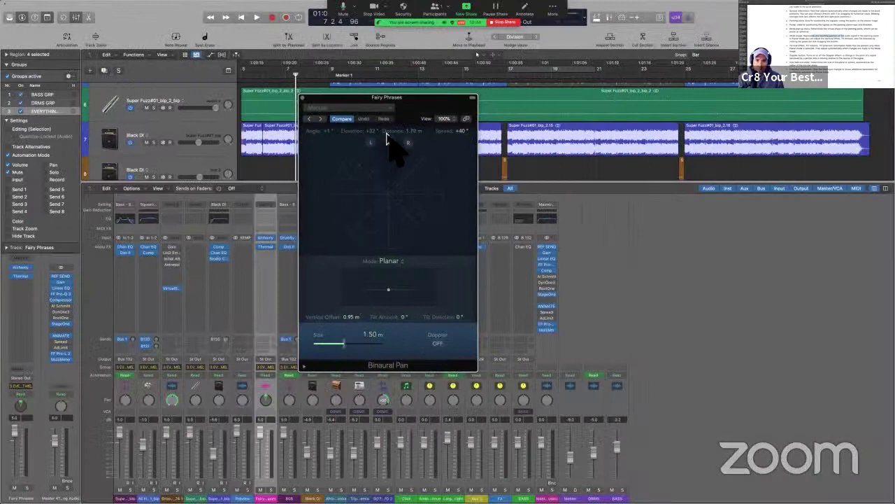
mouse_move(392, 142)
mouse_down()
mouse_move(382, 176)
mouse_move(386, 250)
mouse_up()
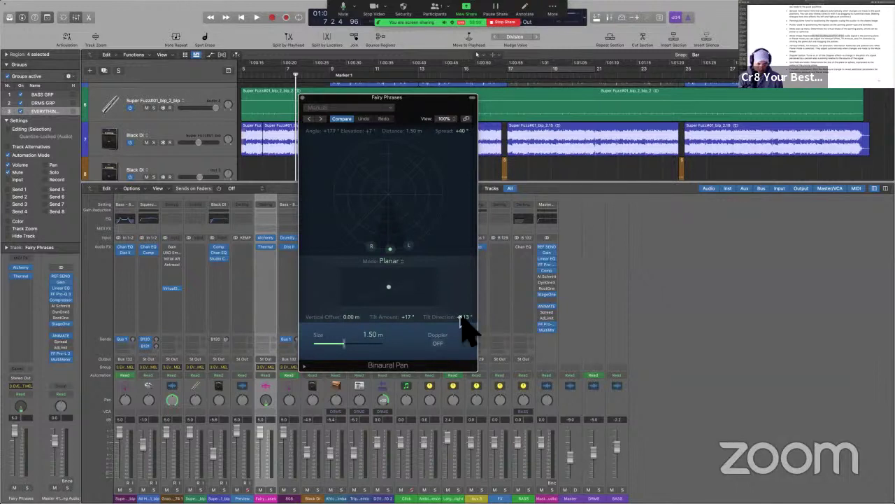
key(ctrl+a)
mouse_move(427, 272)
mouse_down()
mouse_move(340, 275)
mouse_move(345, 319)
mouse_move(418, 312)
mouse_move(428, 263)
mouse_up()
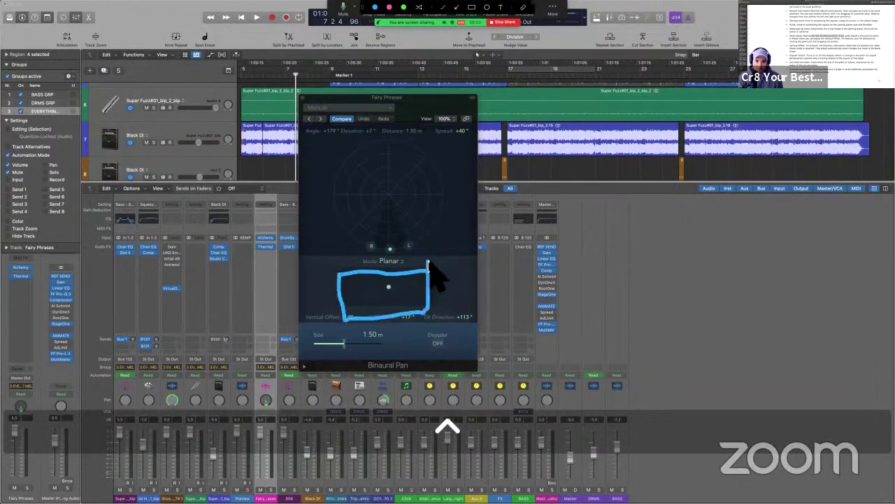
key(ctrl+a)
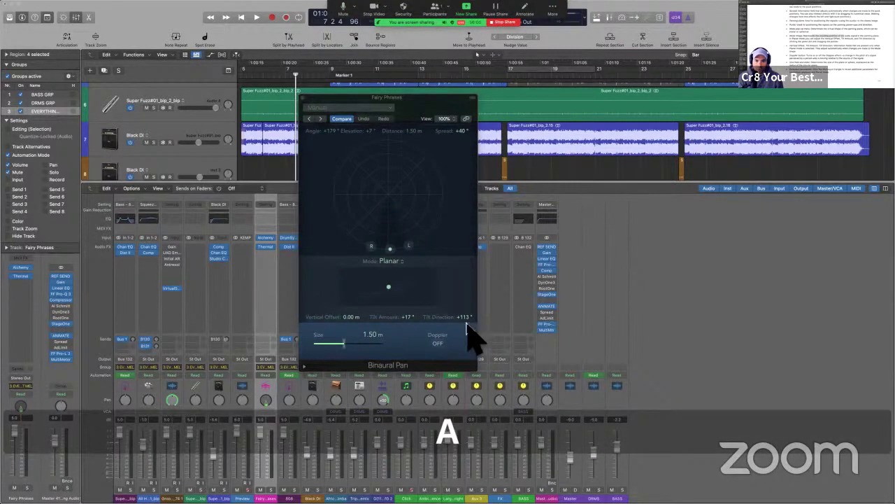
Step: Read the guide's Size field and slider description, then go back to Logic Pro
key(ctrl+Left)
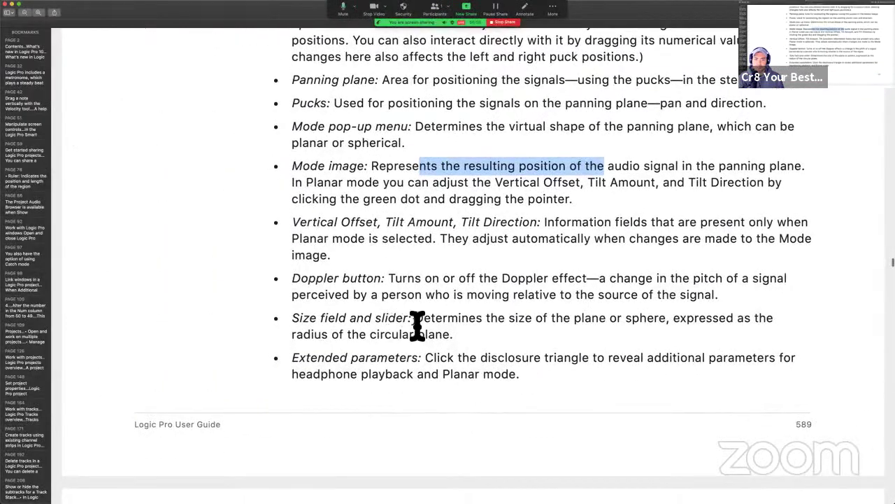
drag(416, 321, 614, 327)
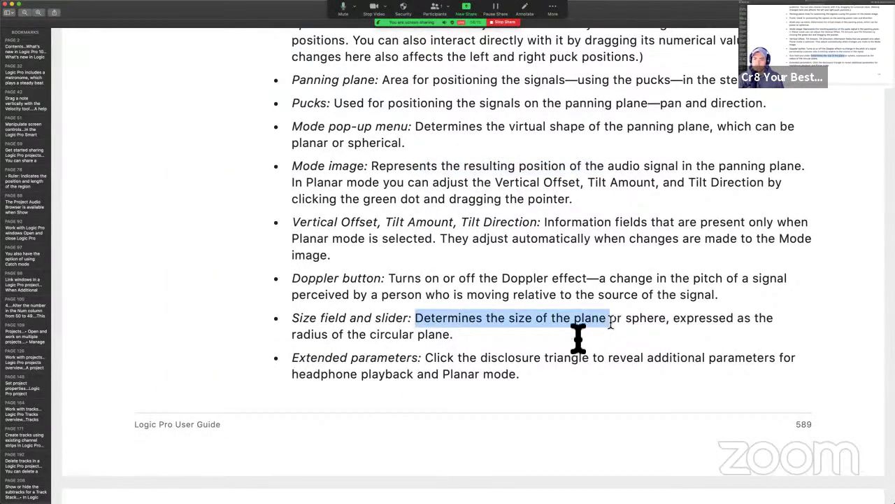
click(501, 362)
key(ctrl+Right)
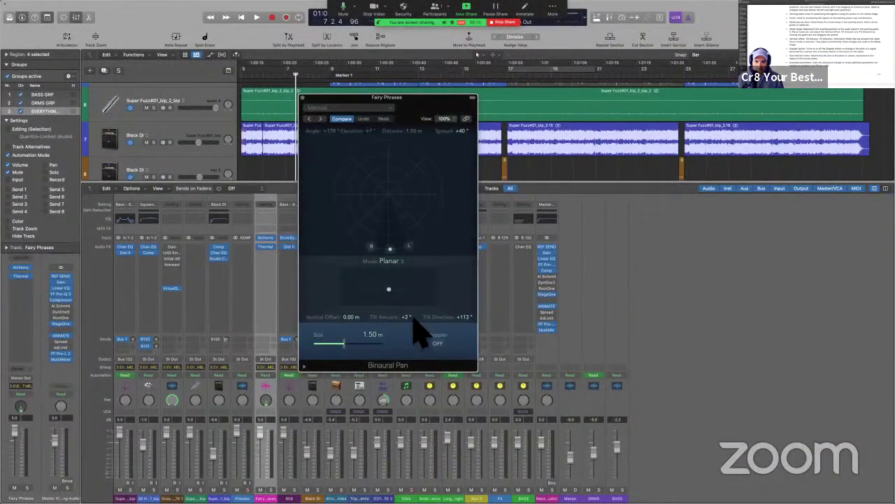
Step: Switch Mode to Spherical and back to Planar, shrink the plane to 0.27 m, and tilt it
click(392, 270)
click(395, 263)
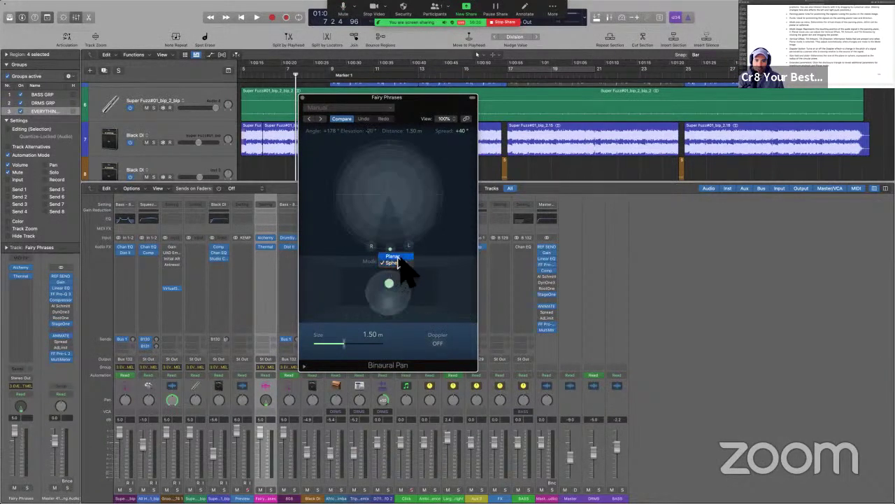
click(397, 250)
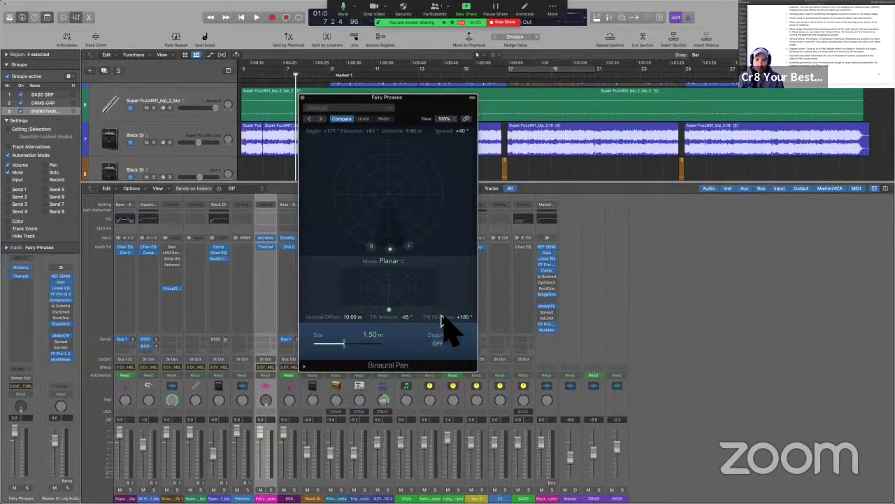
drag(344, 350, 314, 352)
drag(389, 307, 385, 270)
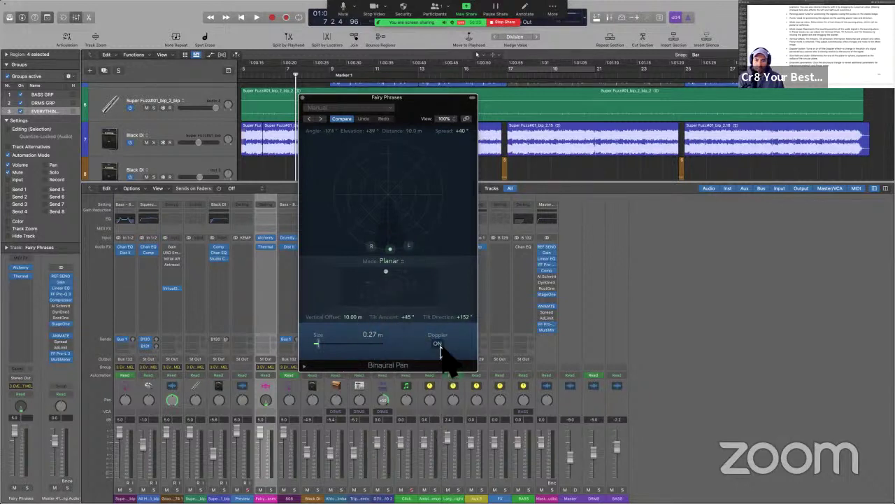
Step: Check the guide's Extended parameters description, then reveal the panner's extended parameters
key(ctrl+Left)
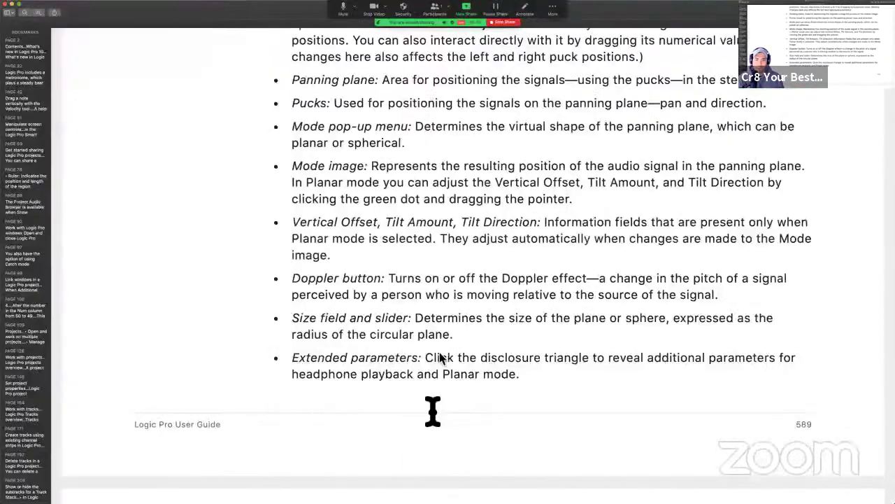
drag(403, 358, 446, 350)
key(ctrl+Right)
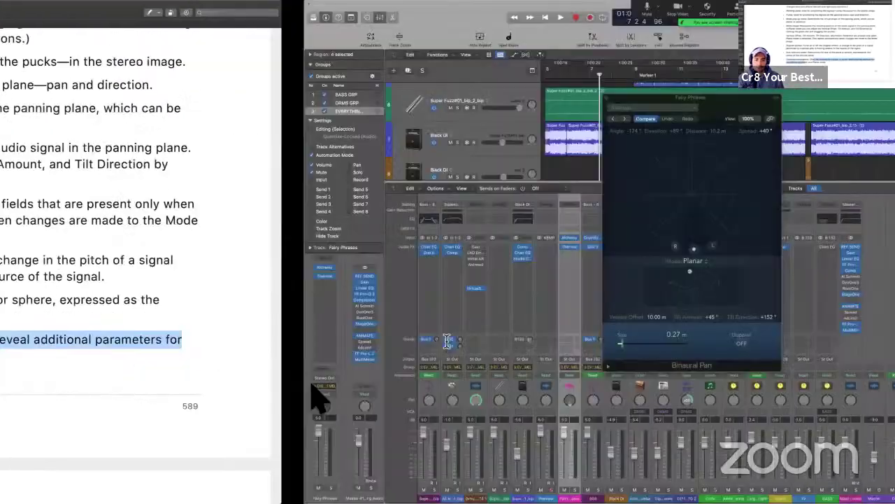
key(ctrl+alt+super+m)
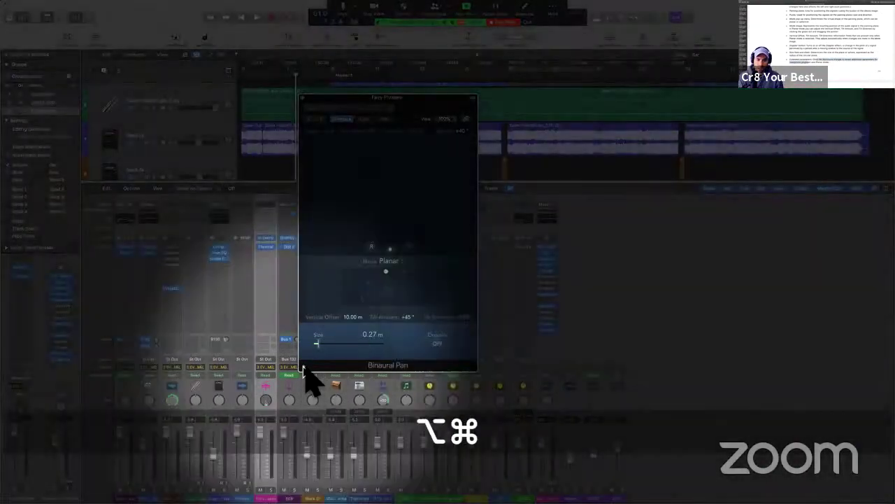
click(302, 366)
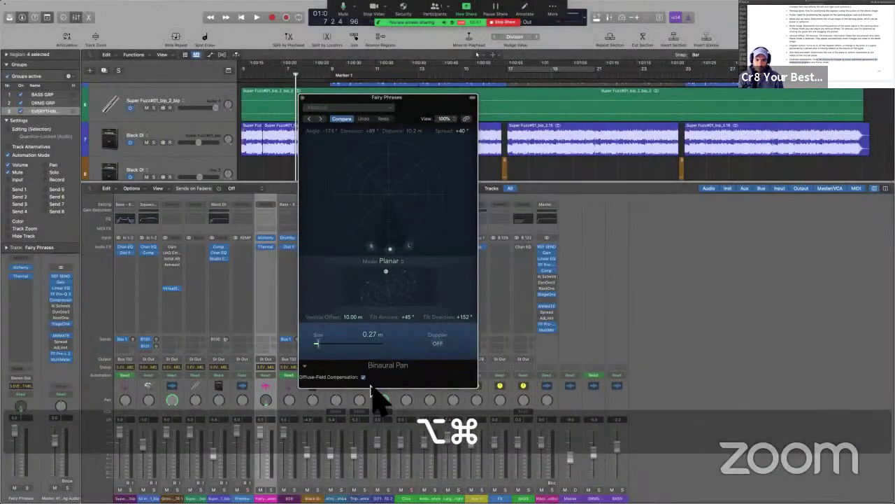
Step: Highlight the Doppler button entry in the guide in yellow
key(ctrl+Left)
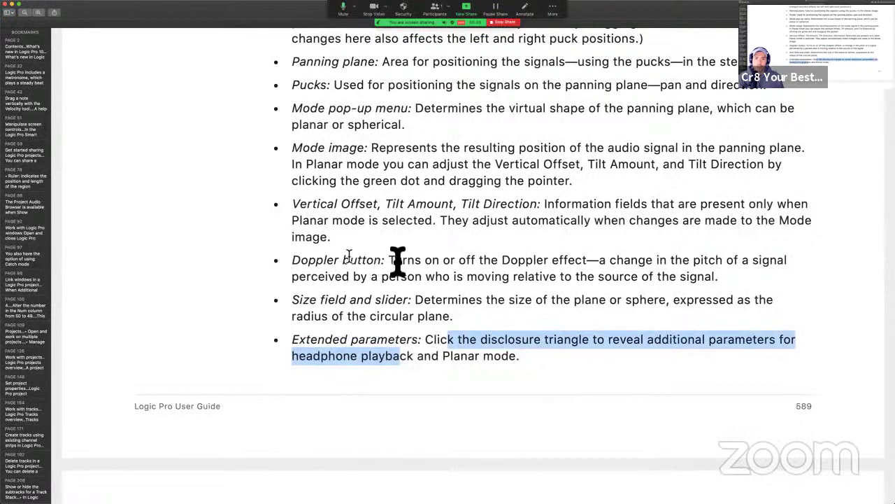
drag(398, 261, 725, 280)
click(588, 275)
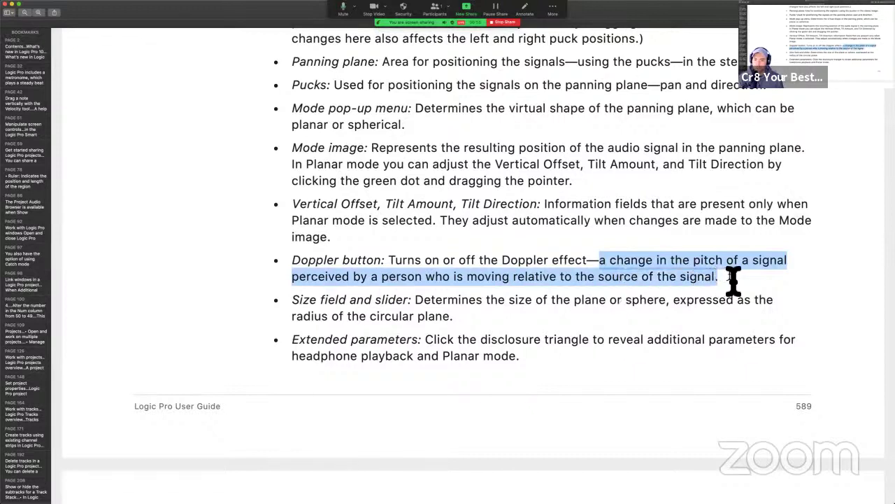
drag(292, 263, 774, 279)
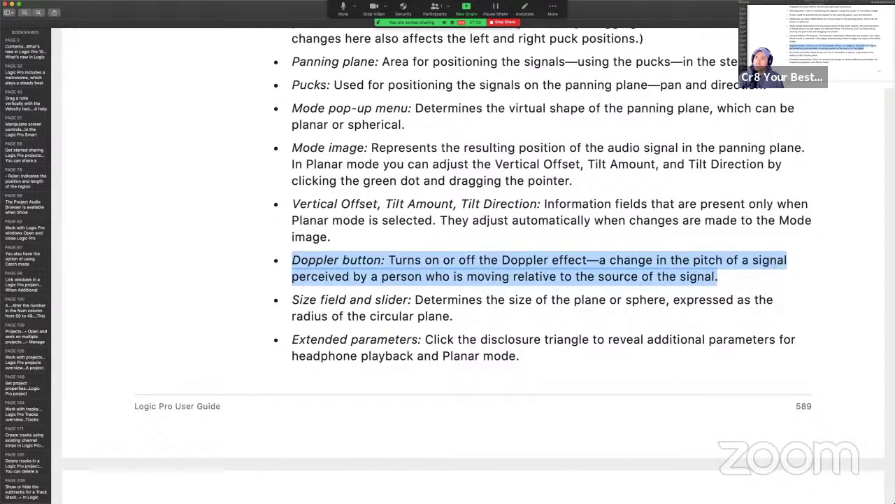
key(ctrl+super+h)
Step: Scroll down to the 'Adjust a channel strip's Binaural Pan knob' section
scroll(645, 256, down, 6)
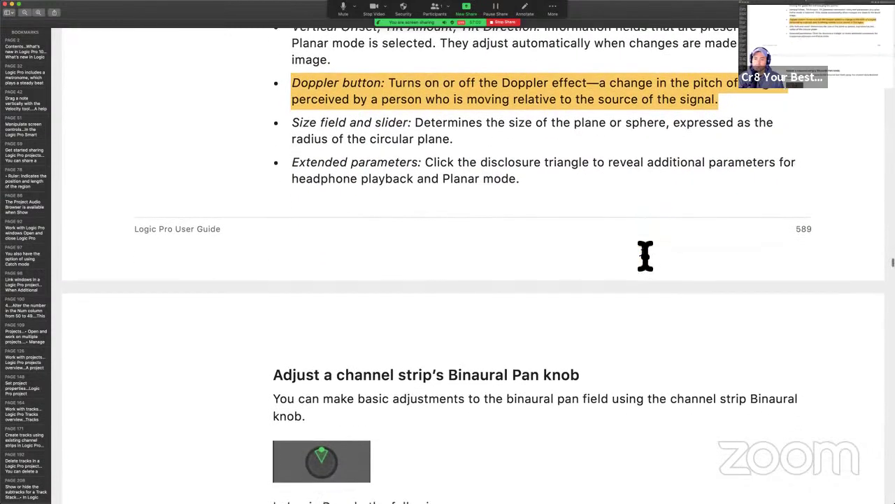
scroll(645, 256, down, 3)
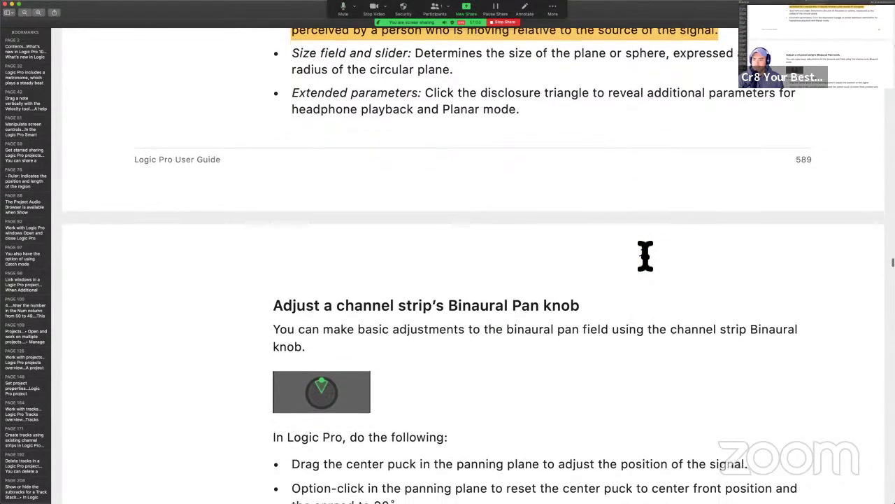
scroll(645, 256, down, 5)
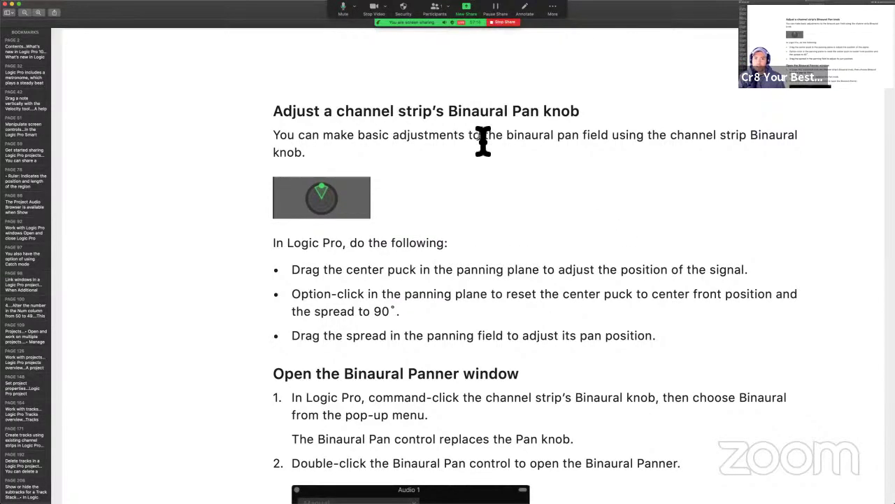
Step: Select the Binaural Pan knob intro paragraph and look over the section
scroll(484, 162, down, 1)
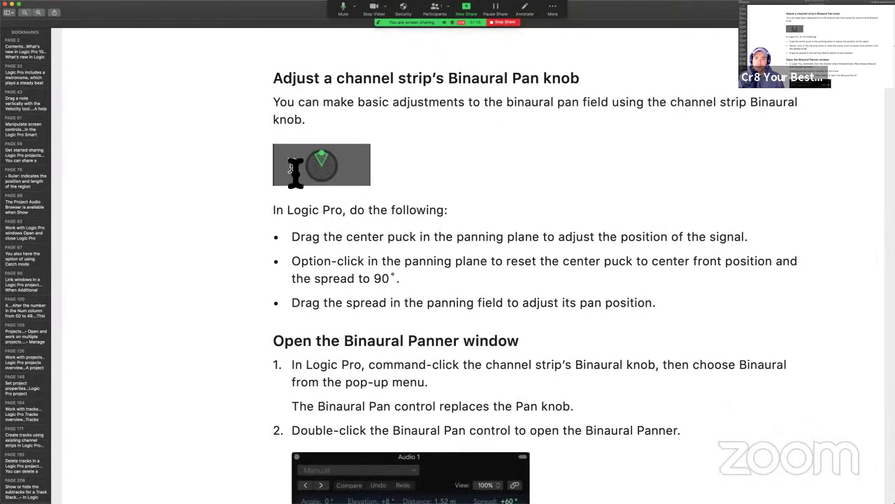
drag(278, 106, 342, 128)
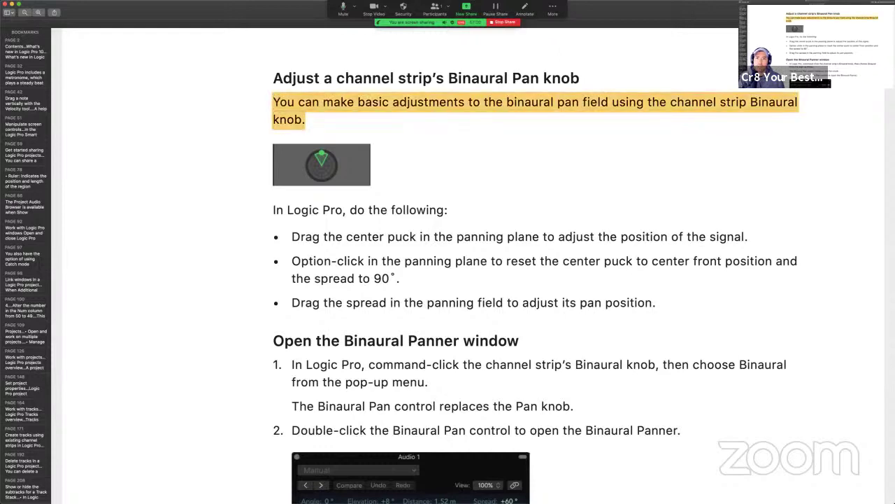
scroll(484, 208, down, 4)
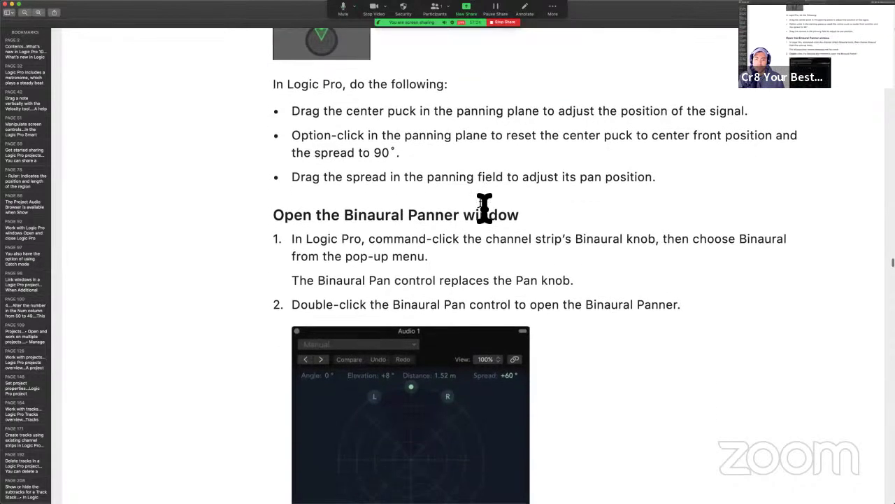
scroll(469, 364, down, 8)
scroll(432, 448, up, 5)
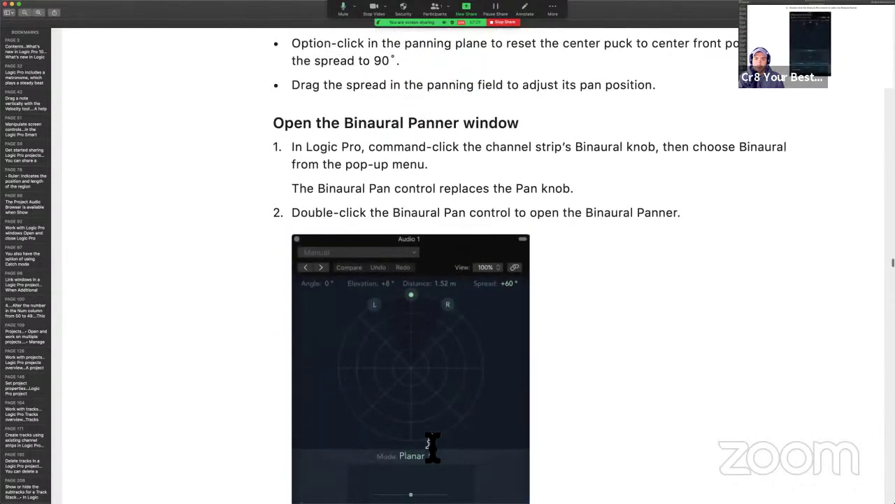
scroll(432, 448, up, 6)
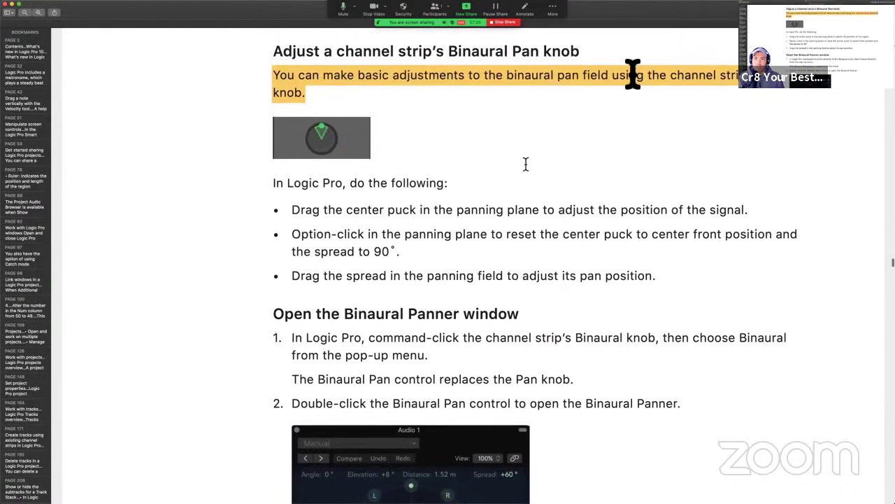
Step: Select the first bullet's instruction about dragging the center puck, then return to Logic Pro
drag(752, 90, 791, 103)
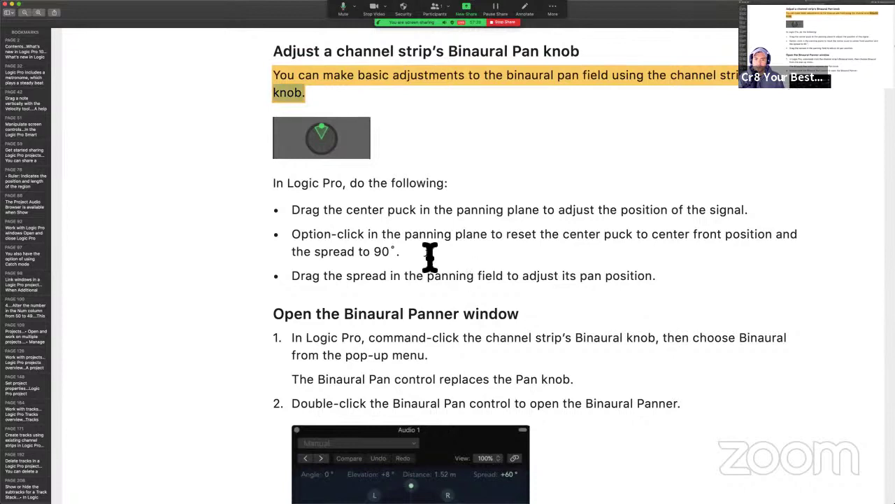
drag(384, 211, 275, 211)
drag(625, 199, 738, 208)
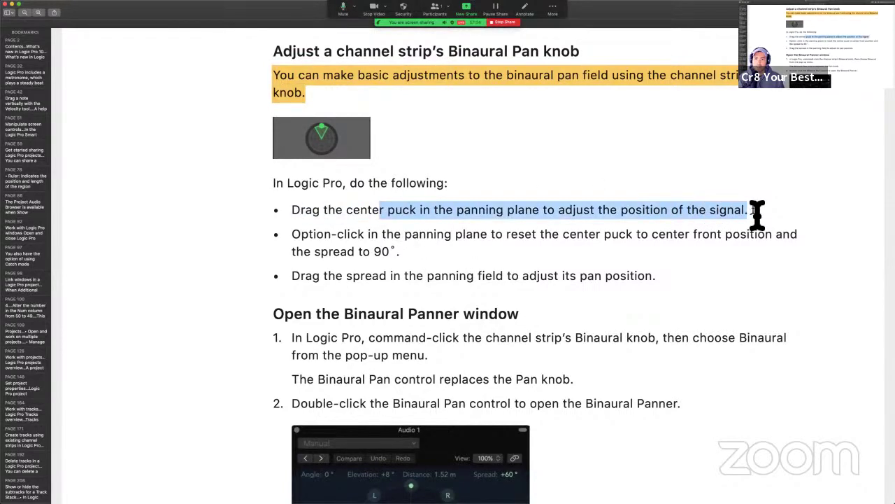
key(ctrl+Right)
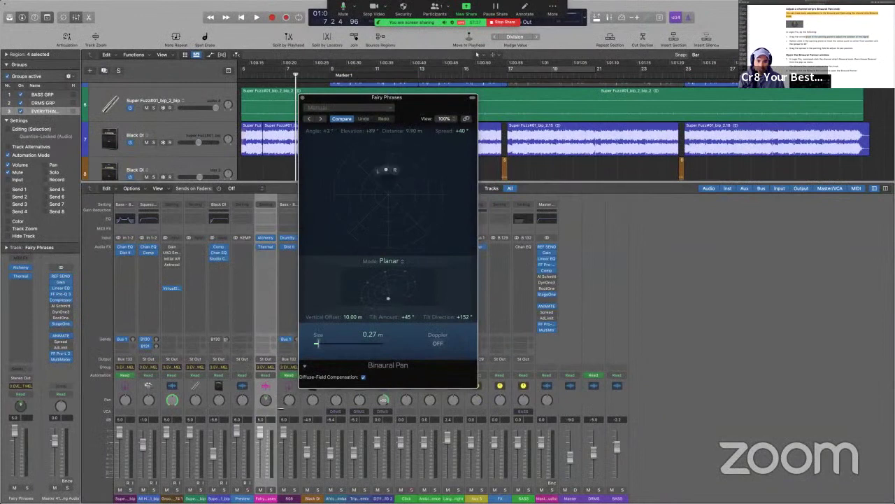
Step: Move the Fairy Phrases source toward the rear and widen its spread to 180°
drag(266, 400, 267, 410)
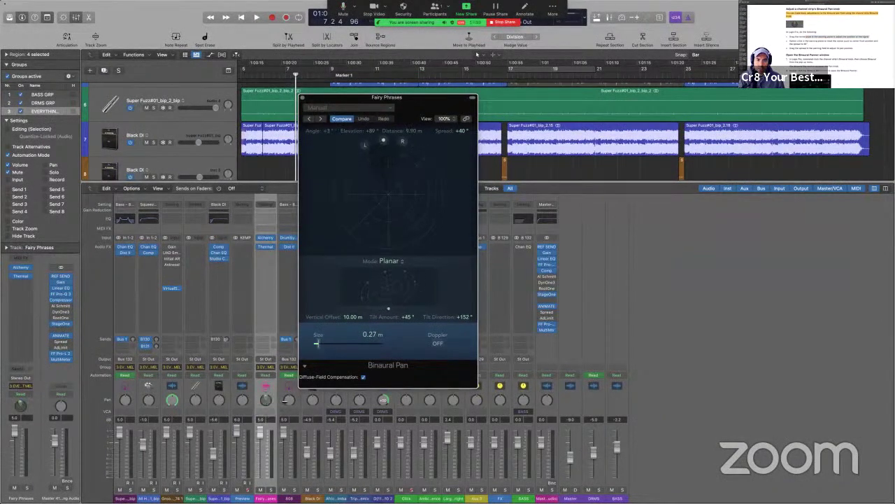
click(271, 407)
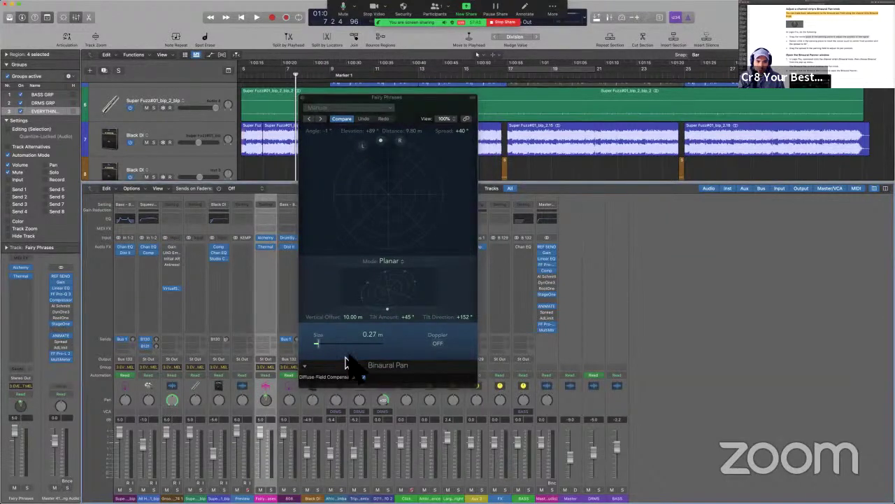
drag(463, 132, 463, 115)
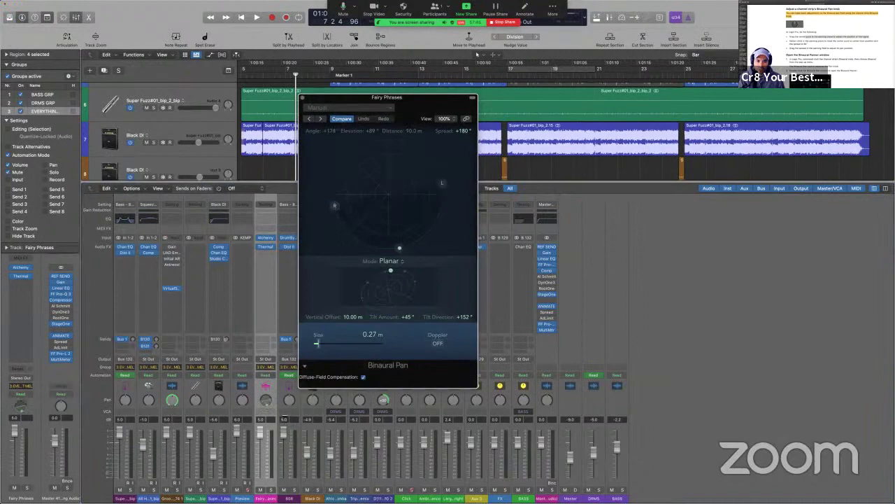
drag(388, 308, 401, 303)
Step: Scroll the guide down, glance back at Logic Pro, and return to the guide
key(ctrl+Left)
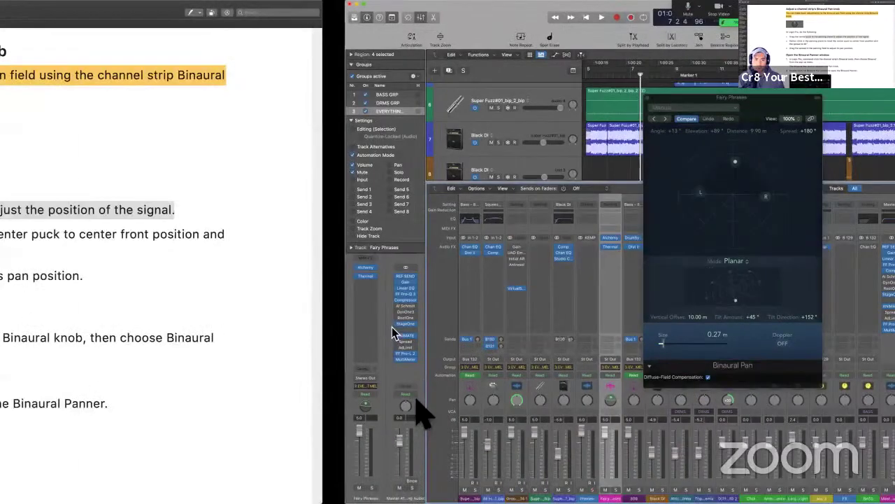
scroll(417, 403, down, 2)
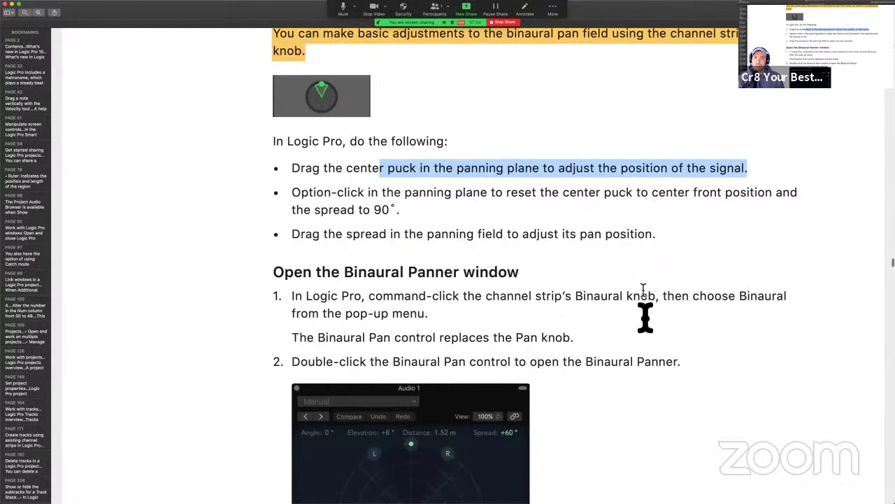
key(ctrl+Right)
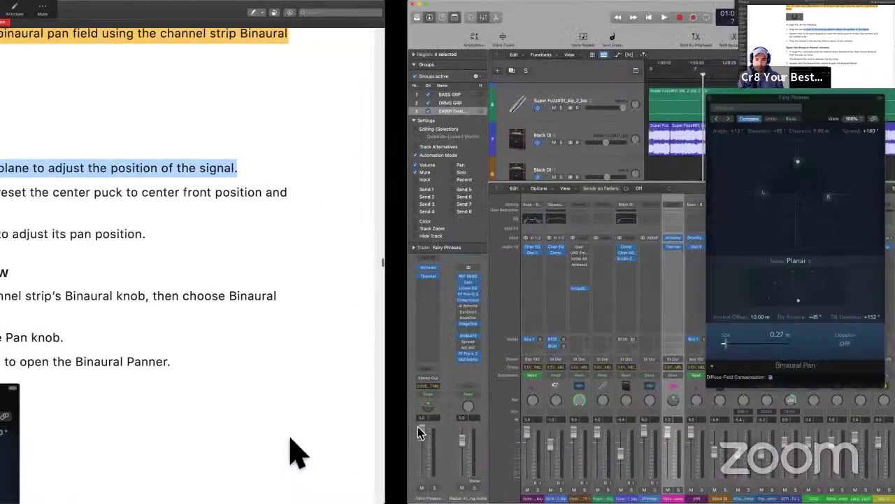
key(alt)
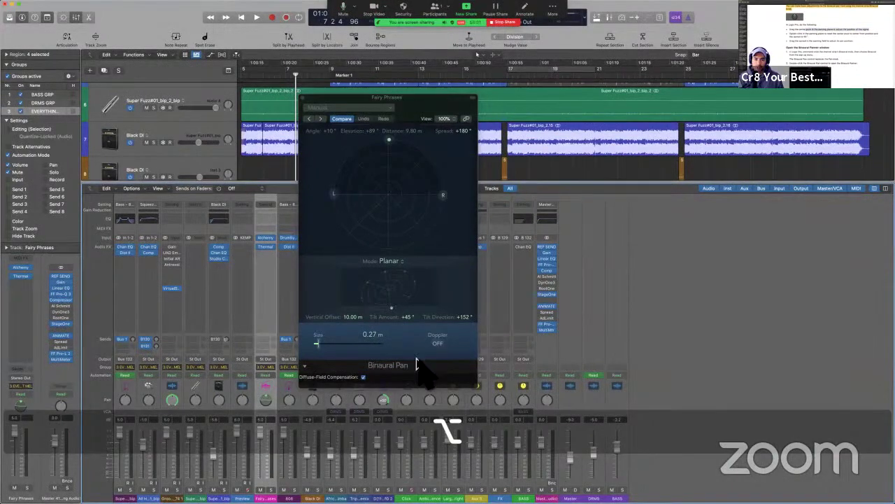
key(ctrl+Left)
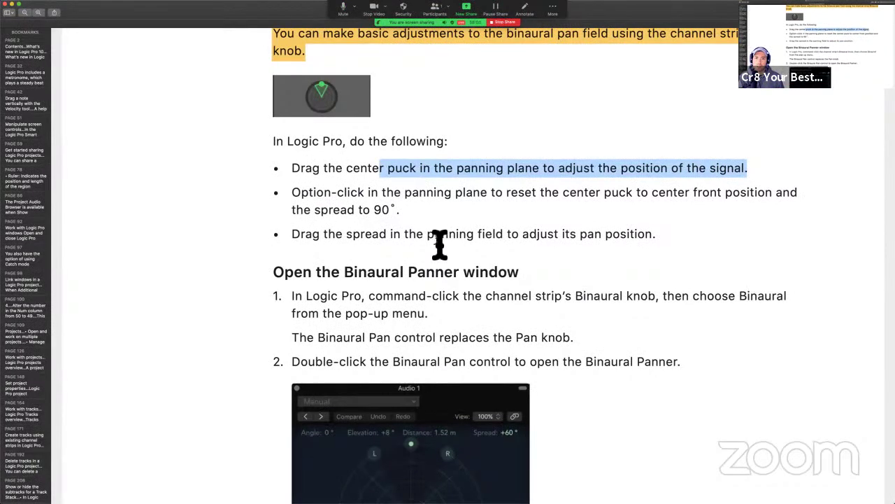
Step: Select the guide's tip on dragging the spread, then move the Fairy Phrases source to -7°
drag(436, 241, 666, 234)
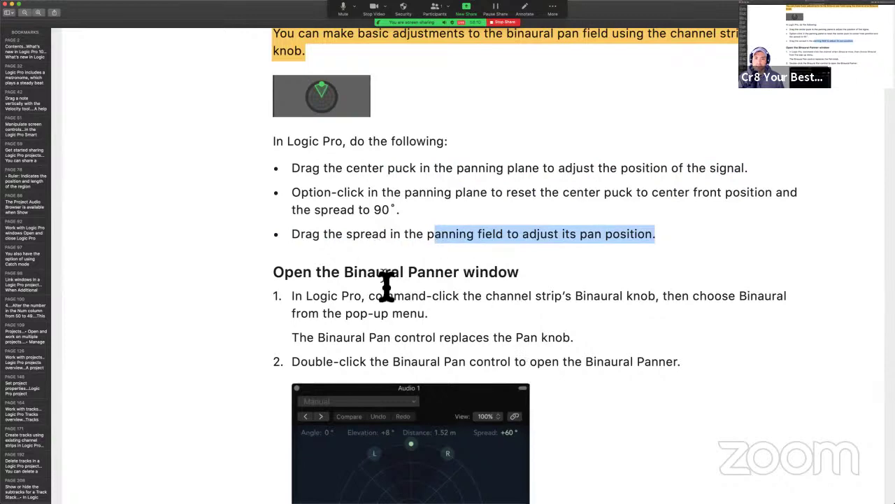
key(ctrl+Right)
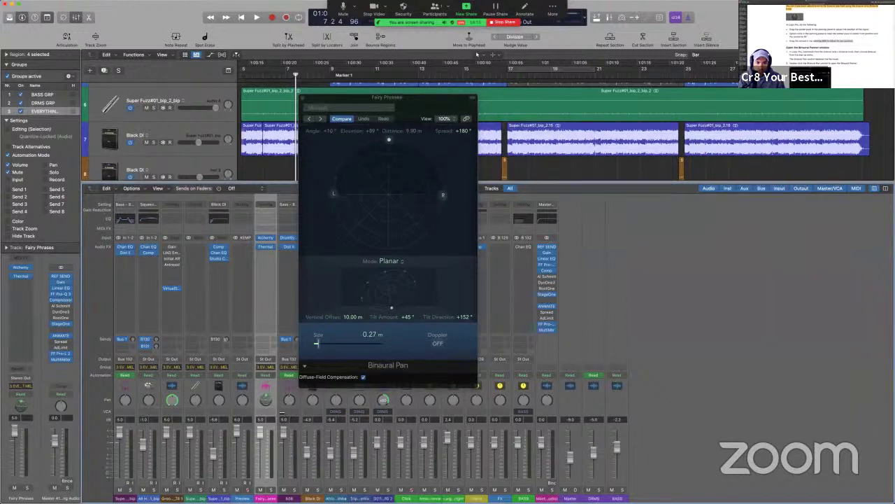
drag(388, 139, 402, 157)
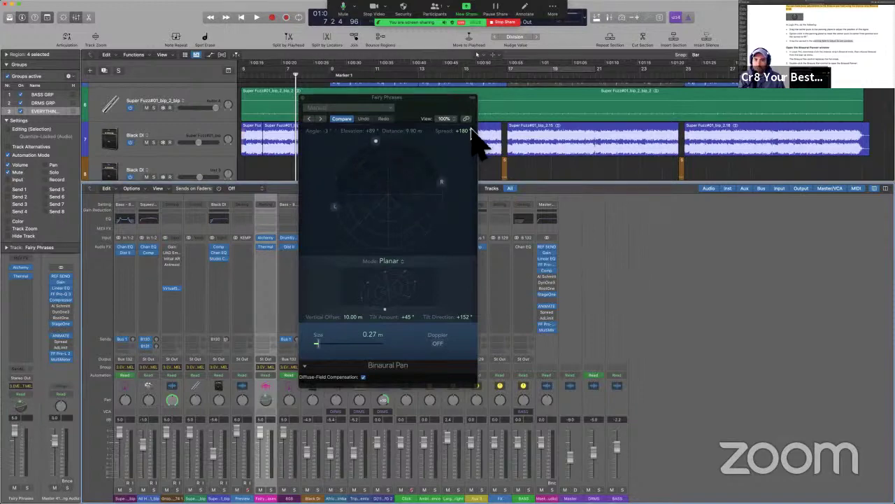
Step: Scroll the guide down to the Binaural Panner window steps and return to Logic Pro
key(ctrl+alt+super)
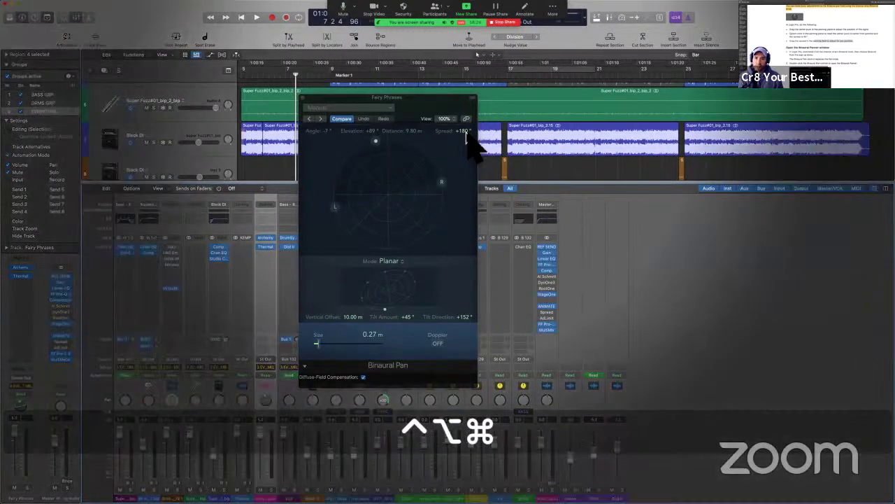
key(ctrl+Right)
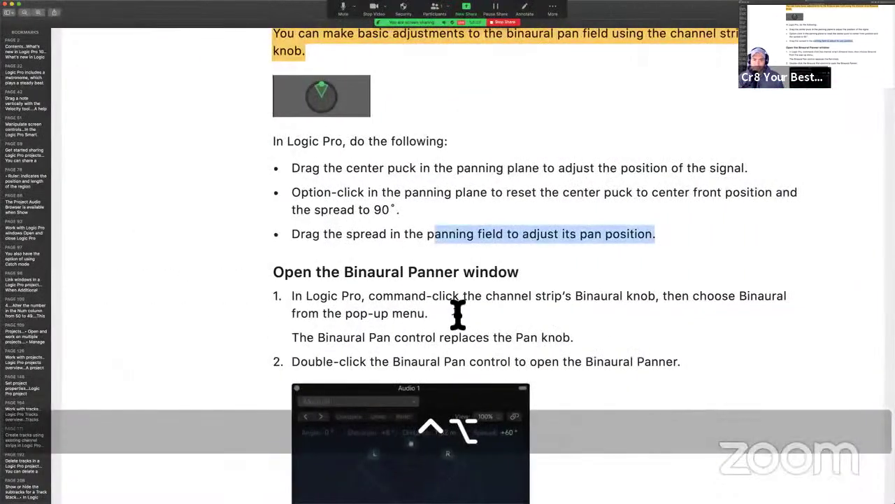
scroll(458, 314, down, 5)
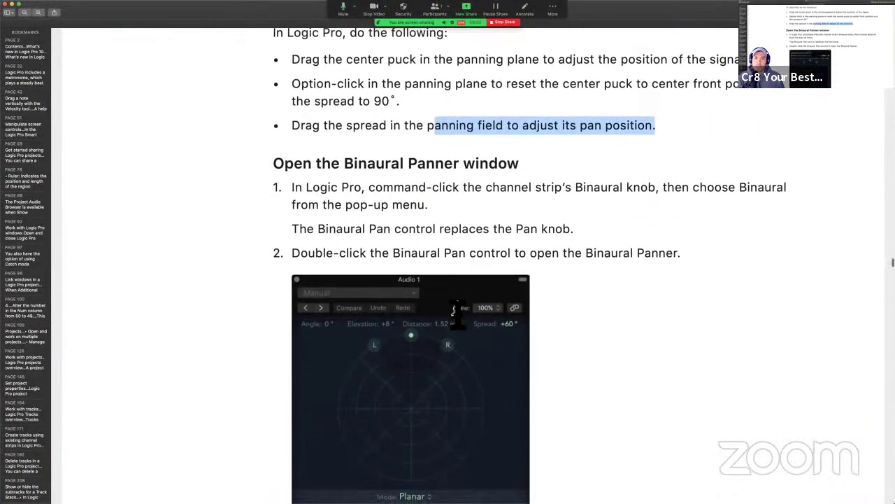
key(ctrl+Right)
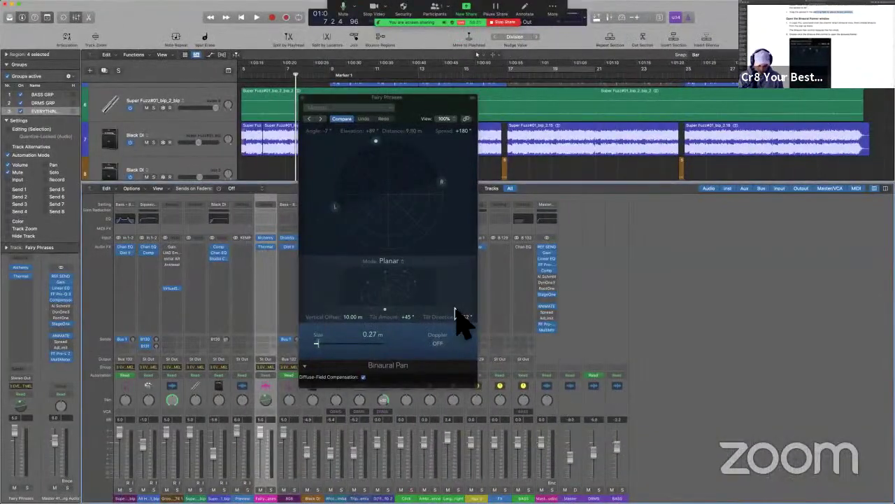
Step: Set a cycle range over the two Fairy Phrases regions, solo the track, and play it looped
key(x)
key(v)
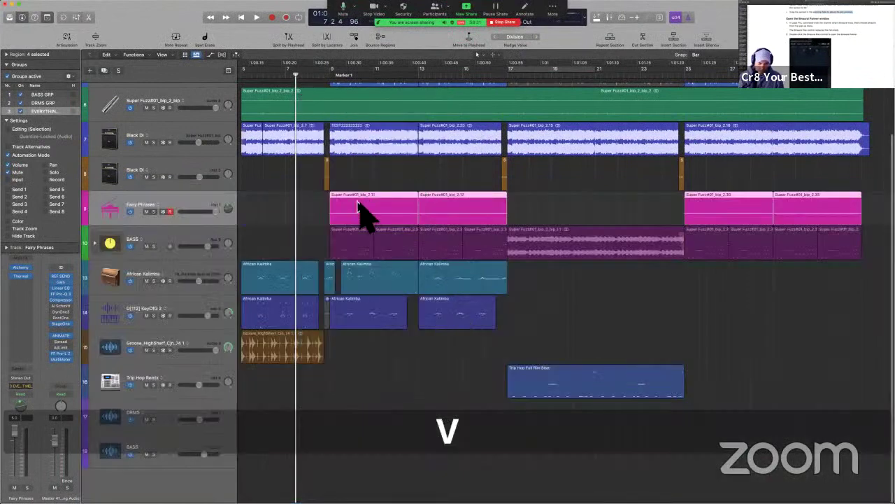
key(super+u)
drag(310, 219, 489, 219)
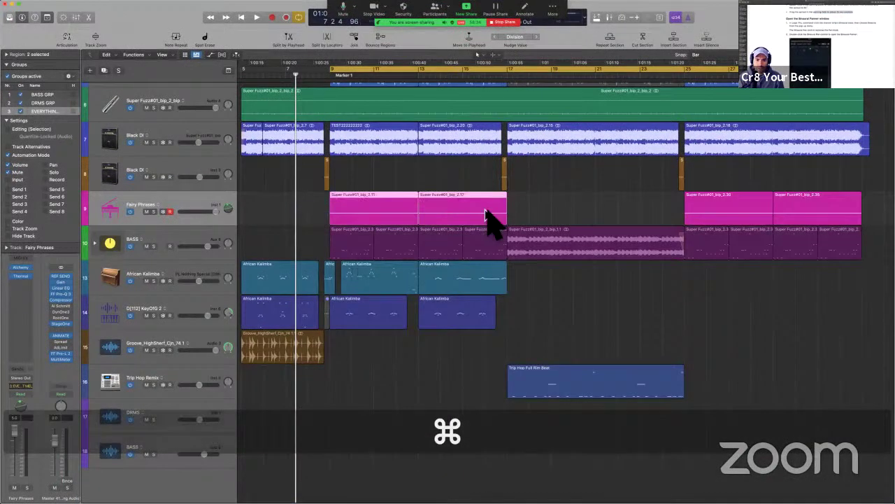
key(super+u)
key(s)
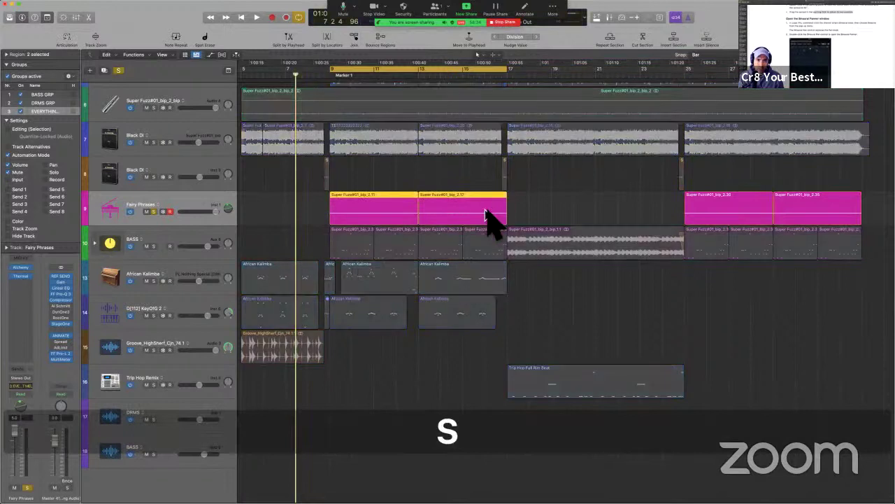
key(c)
key(v)
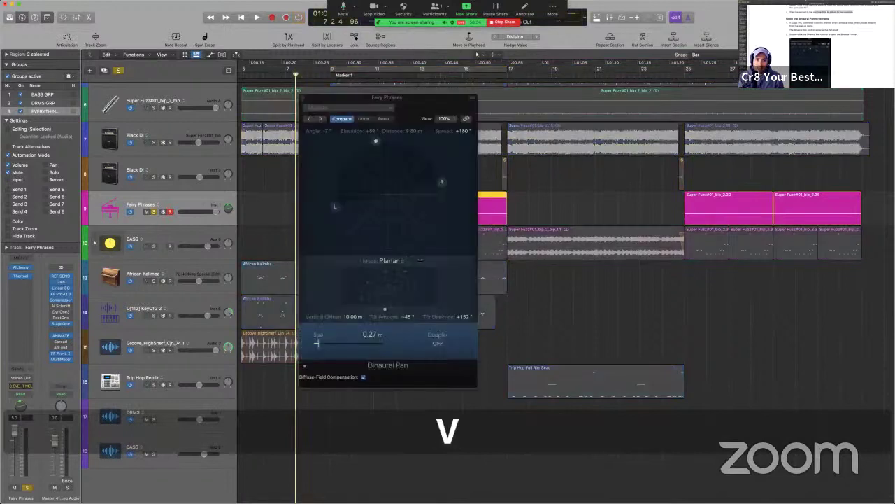
key(space)
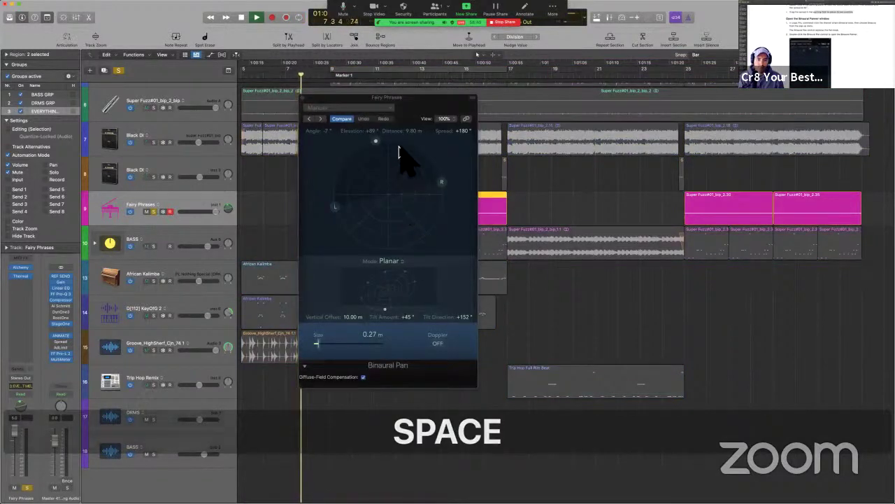
key(c)
key(space)
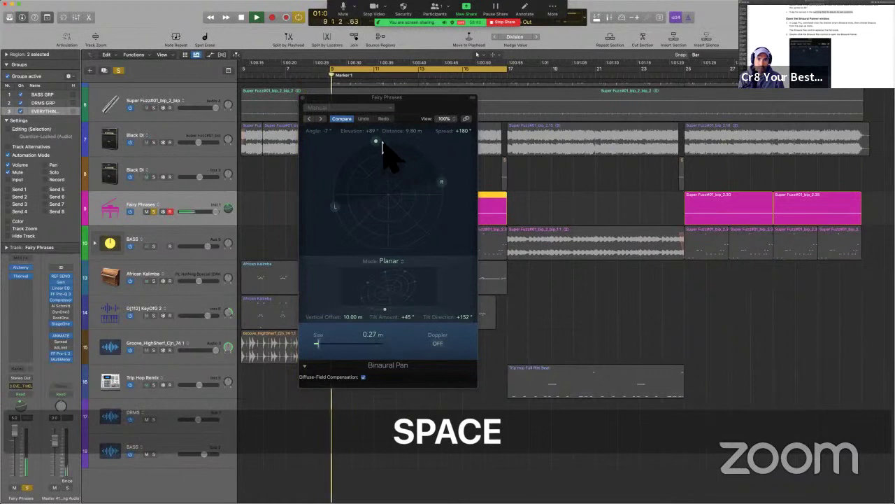
Step: Swing the source to the right, narrow the spread to 75°, and bring it to +26°
click(379, 143)
drag(380, 143, 389, 224)
mouse_move(462, 133)
mouse_down()
mouse_move(462, 168)
mouse_move(469, 140)
mouse_up()
drag(396, 226, 398, 160)
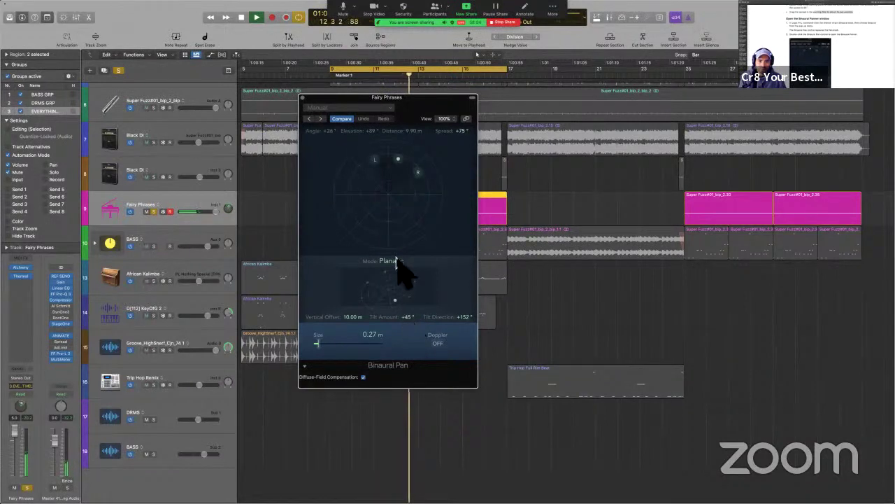
Step: Switch the panner to Spherical, turn Doppler on while sweeping the source, and stop playback
click(393, 260)
click(399, 272)
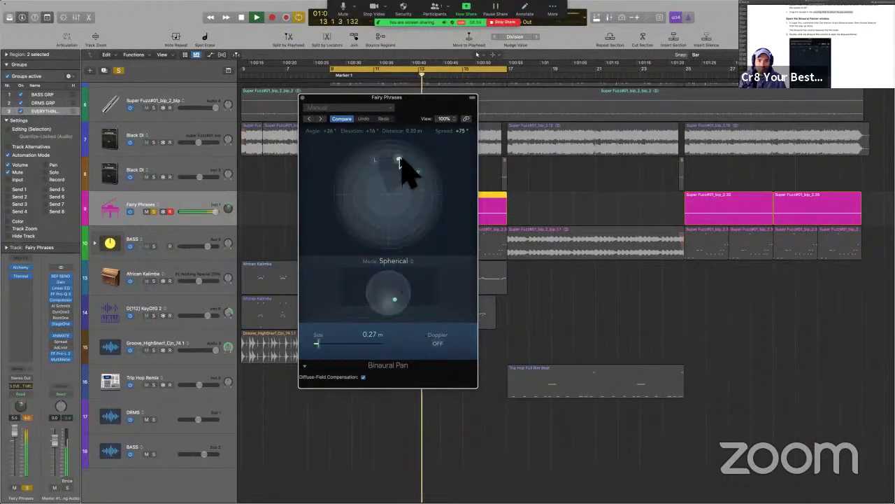
drag(398, 160, 395, 169)
drag(396, 195, 424, 345)
click(437, 343)
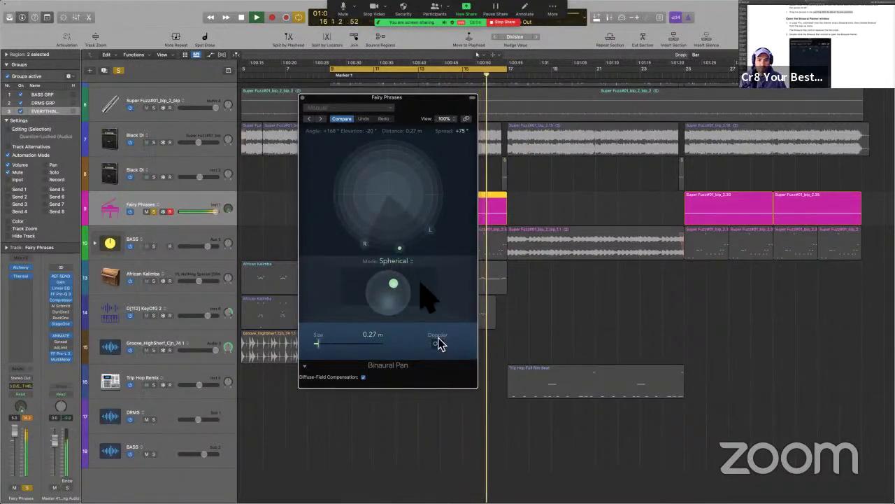
mouse_move(396, 249)
mouse_down()
mouse_move(436, 166)
mouse_move(344, 140)
mouse_move(329, 228)
mouse_move(340, 245)
mouse_move(392, 253)
mouse_move(389, 246)
mouse_up()
key(space)
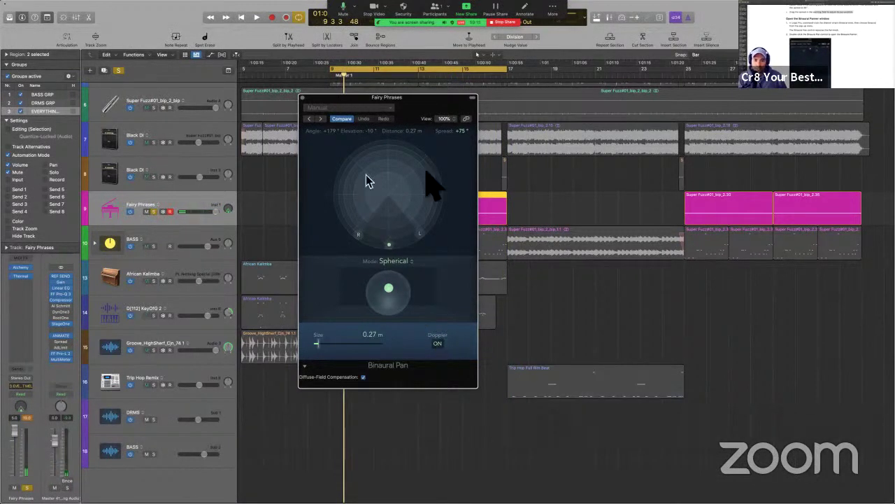
Step: Toggle Mode to Planar and back to Spherical, then go back to the user guide
click(396, 263)
click(402, 271)
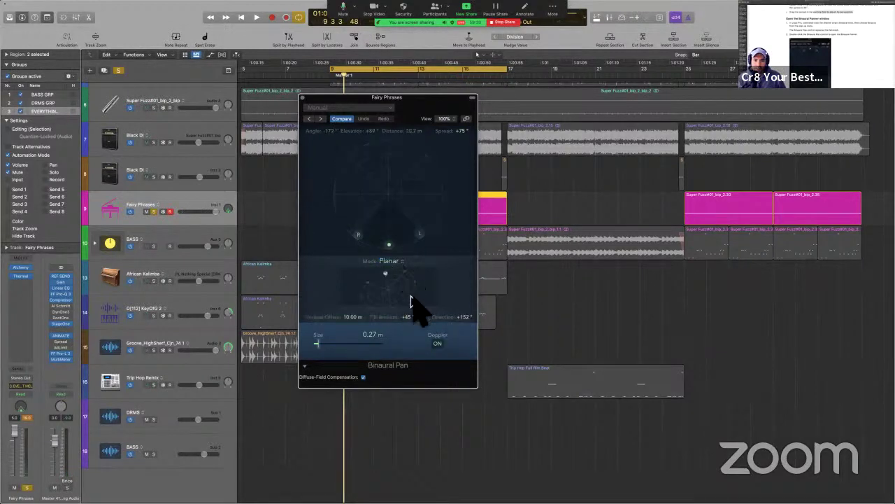
click(393, 261)
click(392, 269)
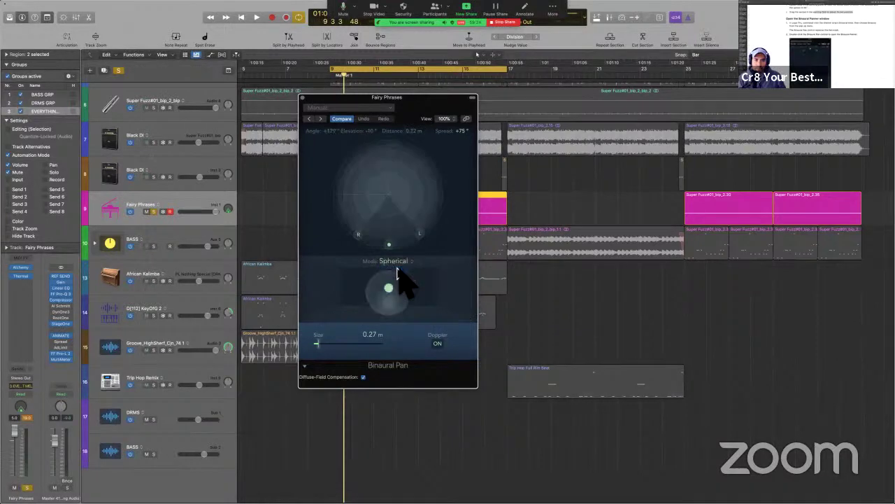
key(ctrl+Left)
Step: Scroll the guide past 'Control the binaural pan position' to the Spherical mode paragraph
scroll(403, 358, down, 10)
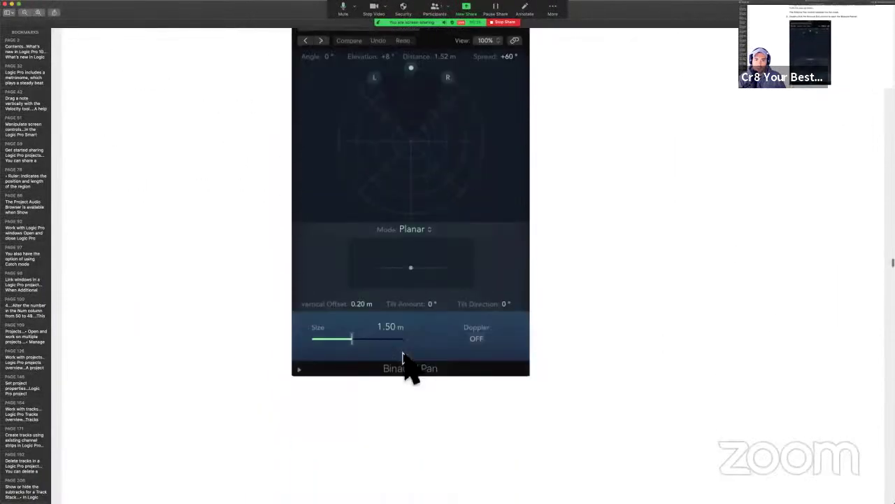
scroll(404, 358, down, 7)
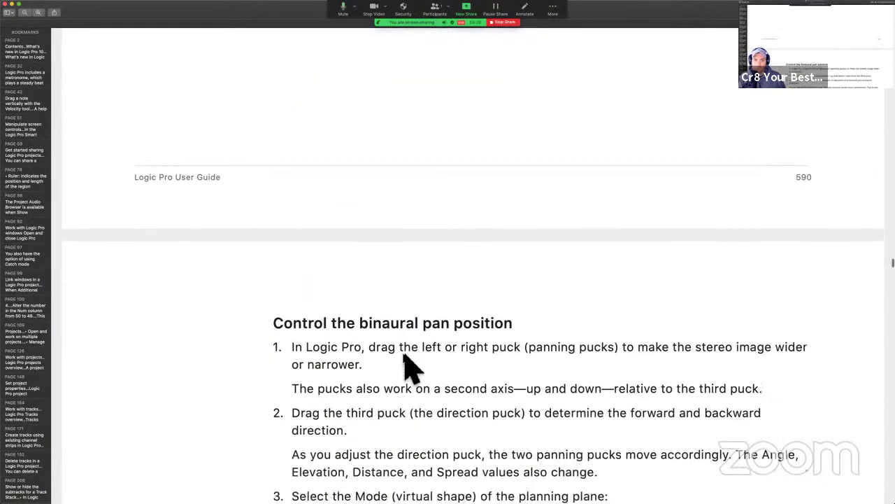
scroll(404, 358, down, 1)
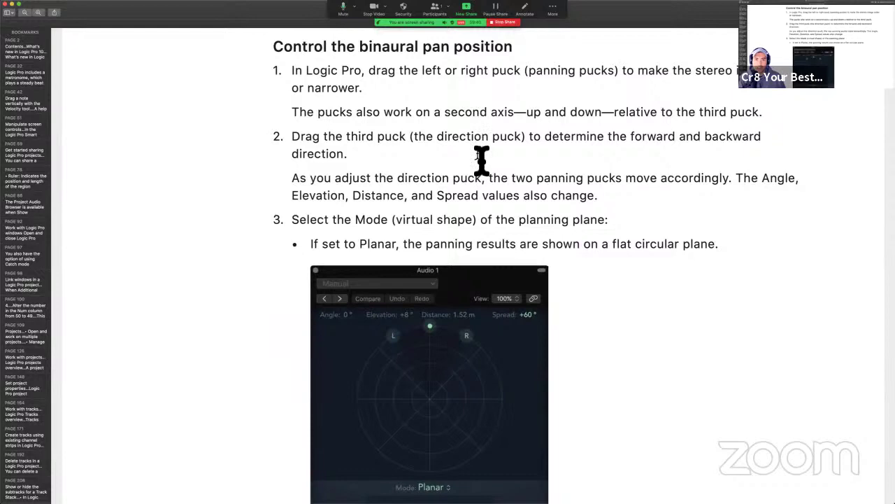
scroll(481, 159, down, 2)
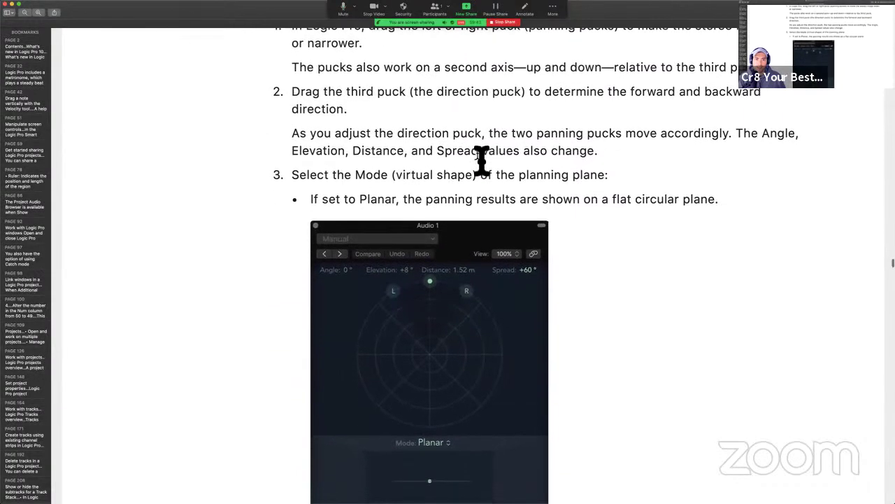
scroll(482, 159, down, 4)
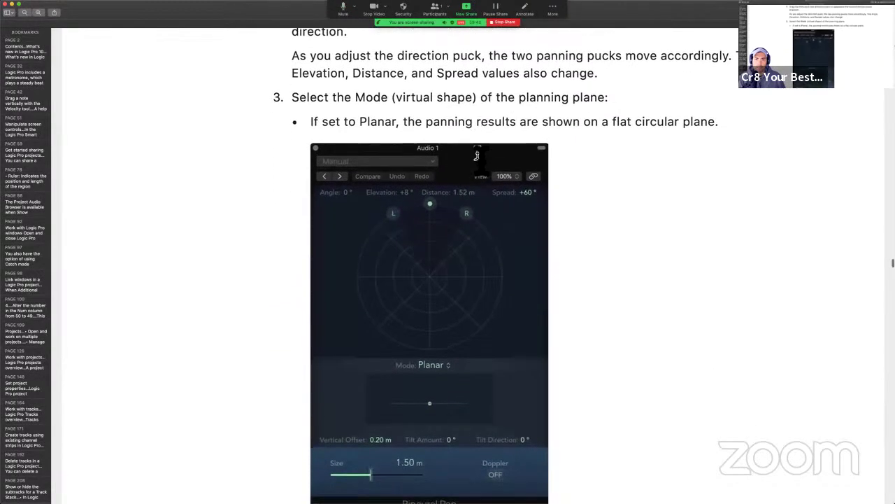
scroll(476, 155, down, 2)
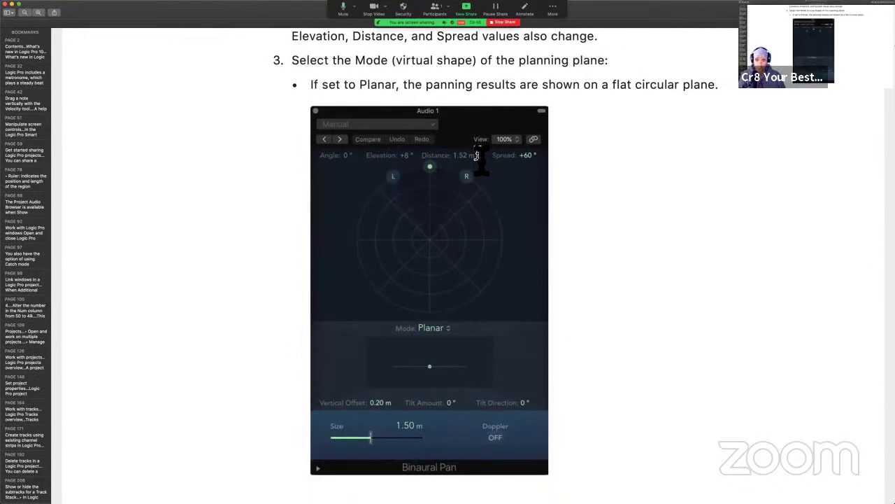
scroll(476, 155, down, 20)
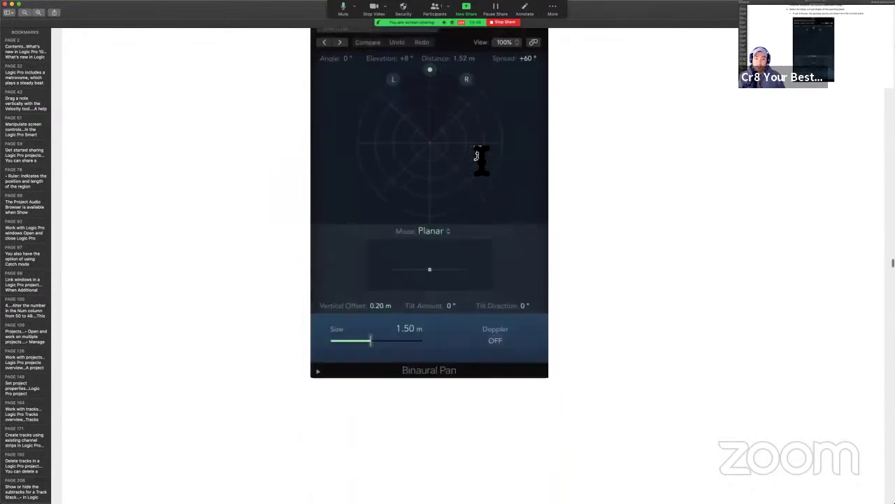
scroll(481, 161, down, 9)
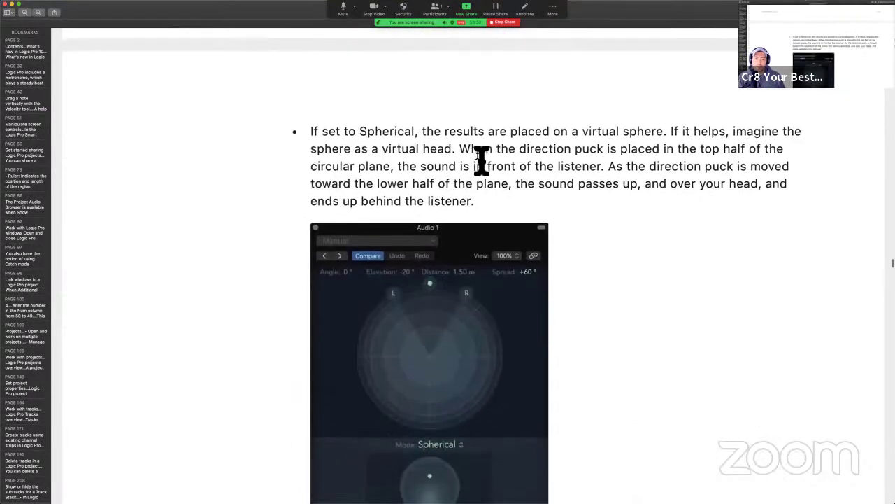
Step: Select the virtual sphere phrase and the words 'virtual head', then clear the selection
drag(447, 70, 679, 77)
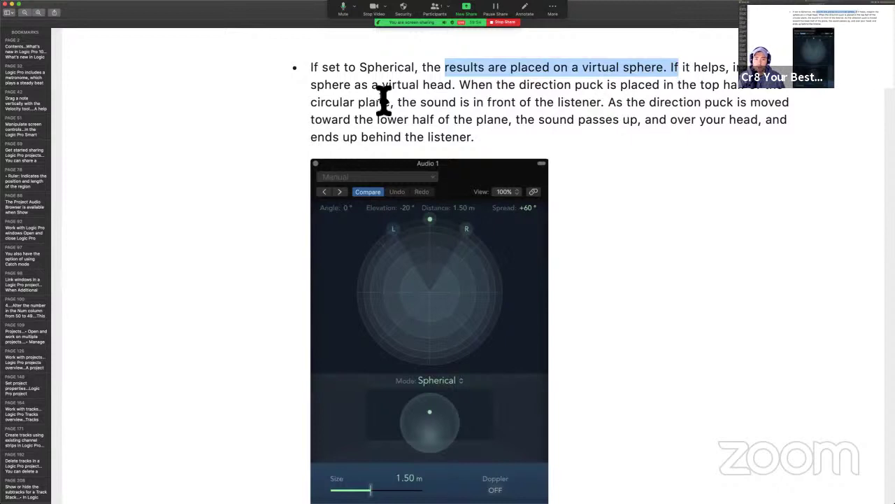
drag(381, 84, 465, 89)
click(468, 90)
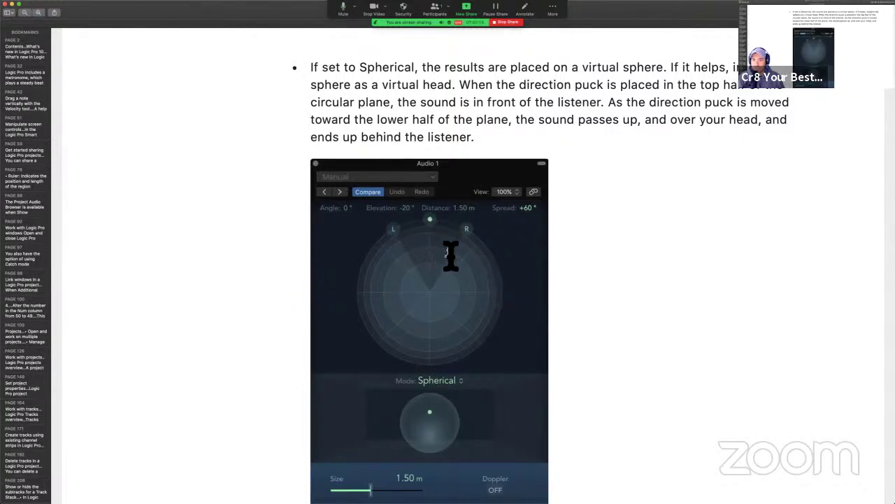
Step: Scroll to the steps and select the one about turning Doppler on or off
scroll(429, 301, down, 1)
scroll(430, 301, down, 10)
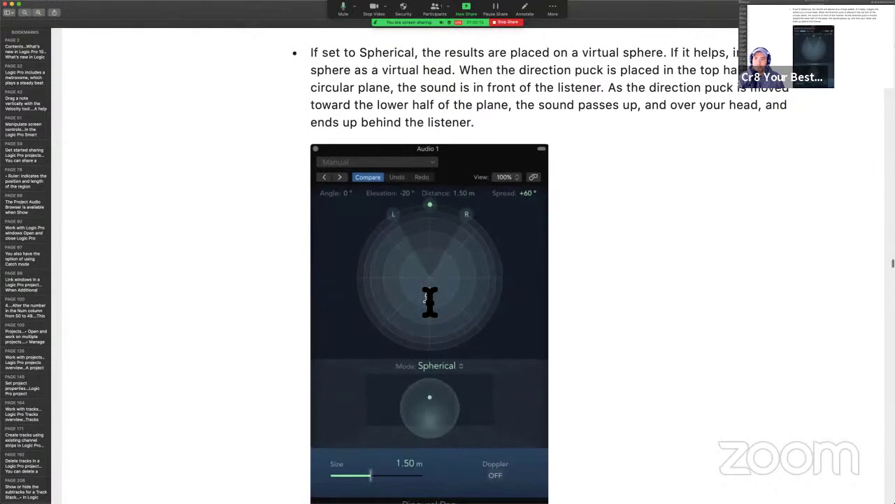
scroll(365, 313, down, 7)
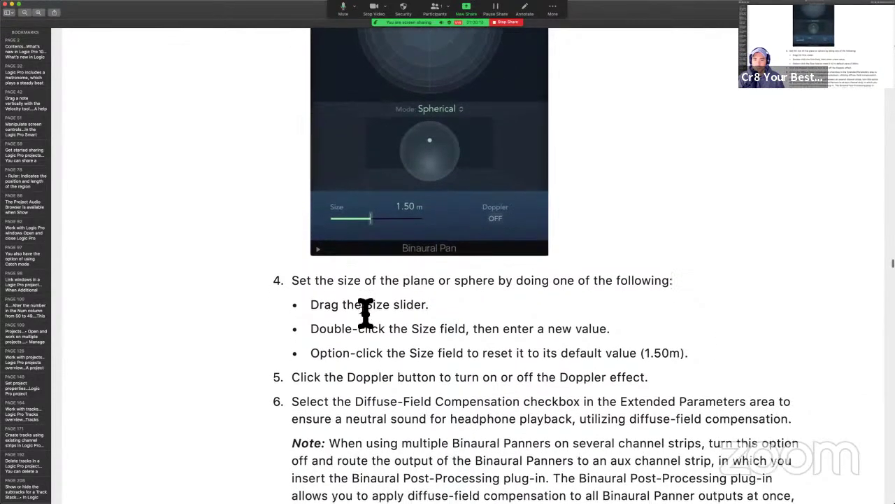
scroll(365, 312, down, 2)
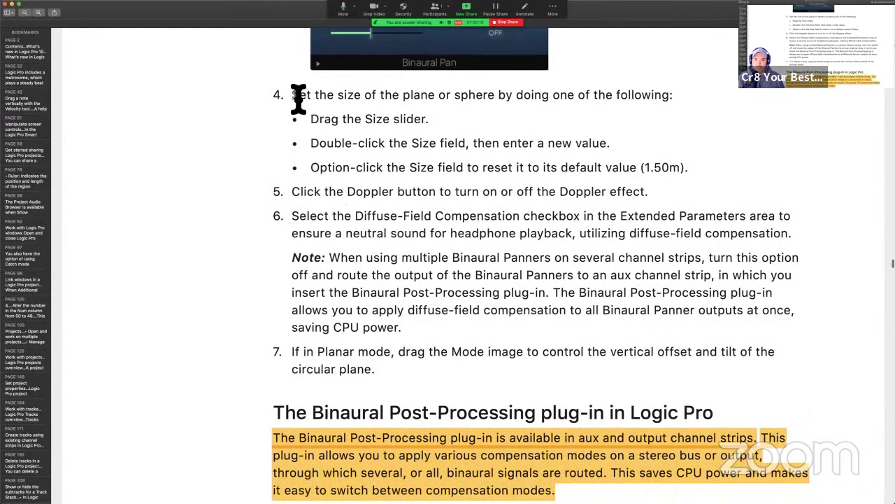
scroll(299, 98, down, 1)
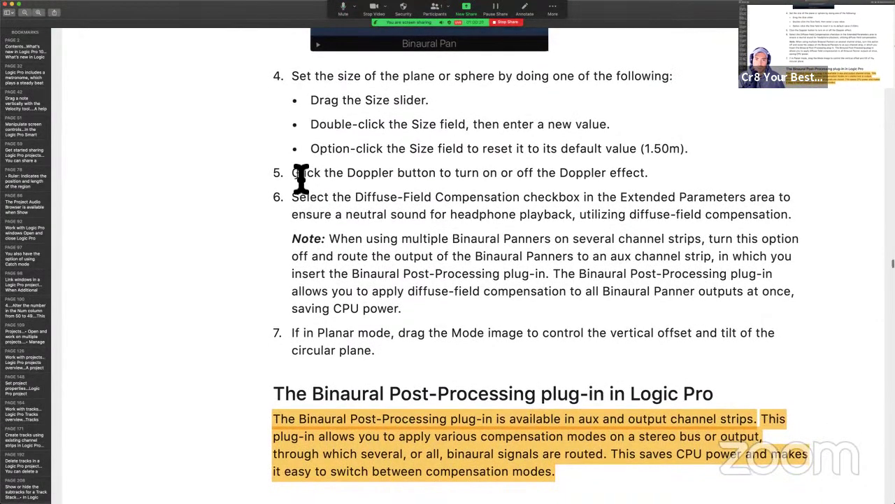
drag(301, 180, 642, 181)
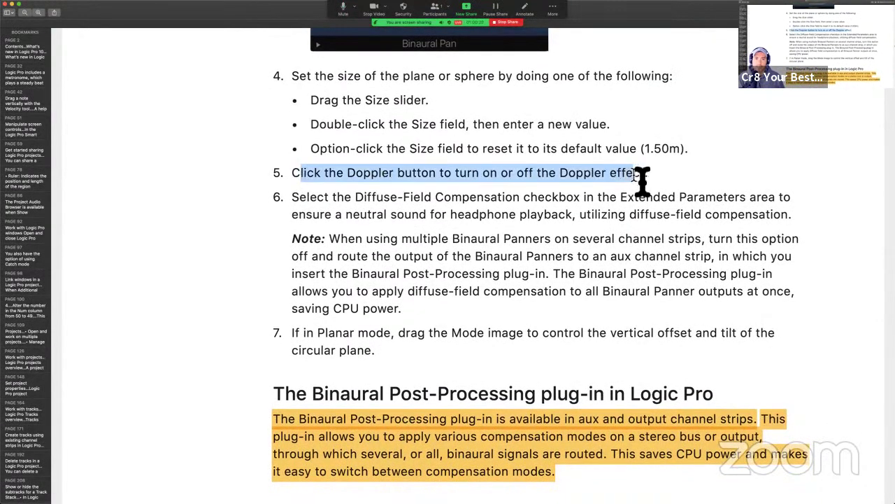
Step: Select and deselect phrases in step 6, including the neutral headphone sound text
scroll(642, 181, down, 1)
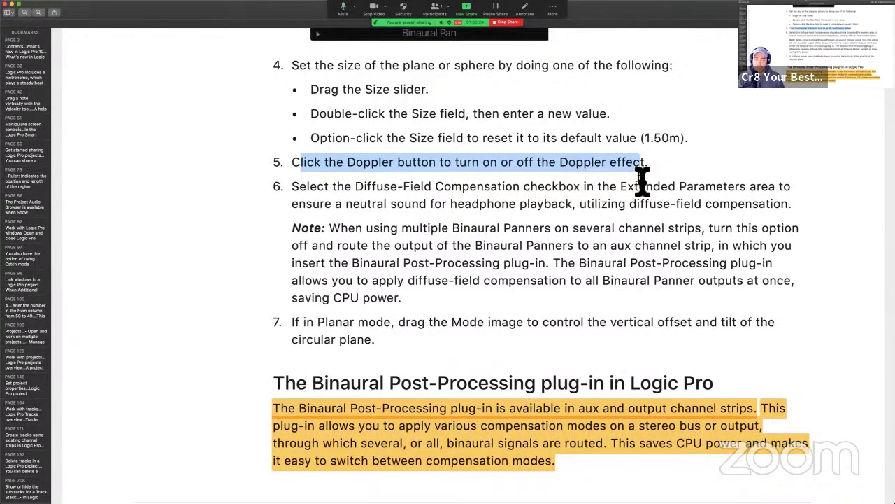
scroll(564, 331, down, 2)
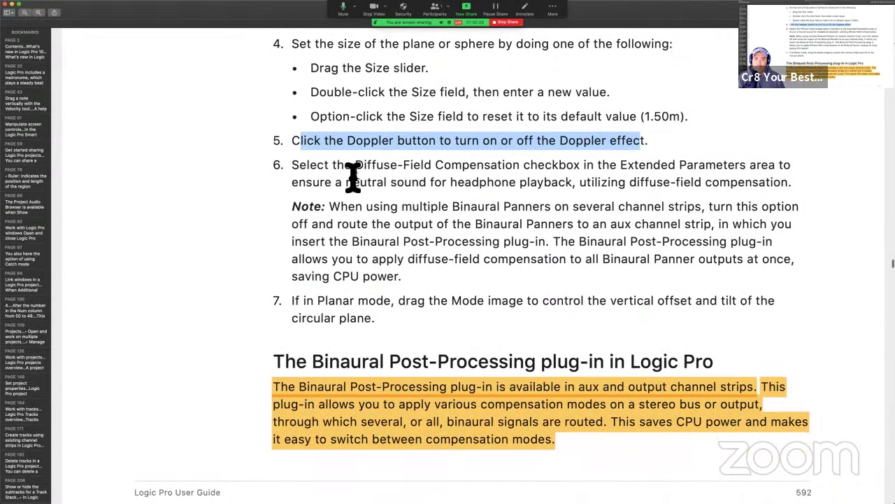
drag(344, 167, 445, 168)
click(446, 168)
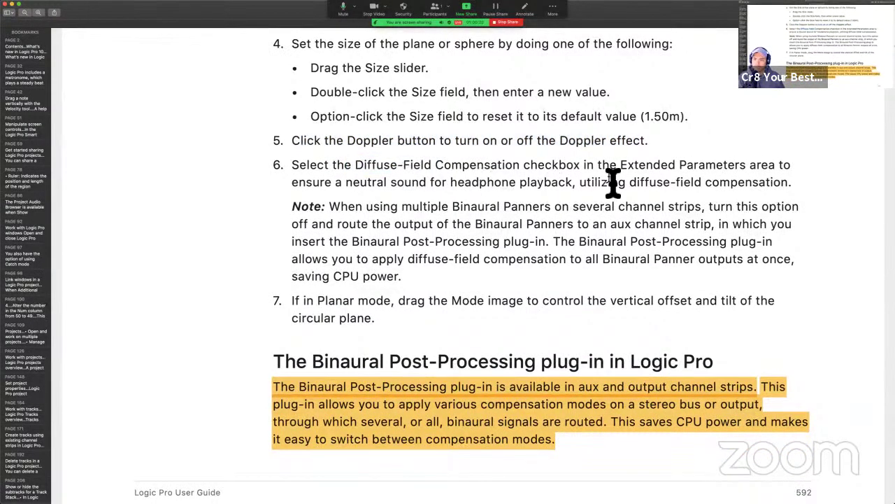
scroll(614, 178, down, 3)
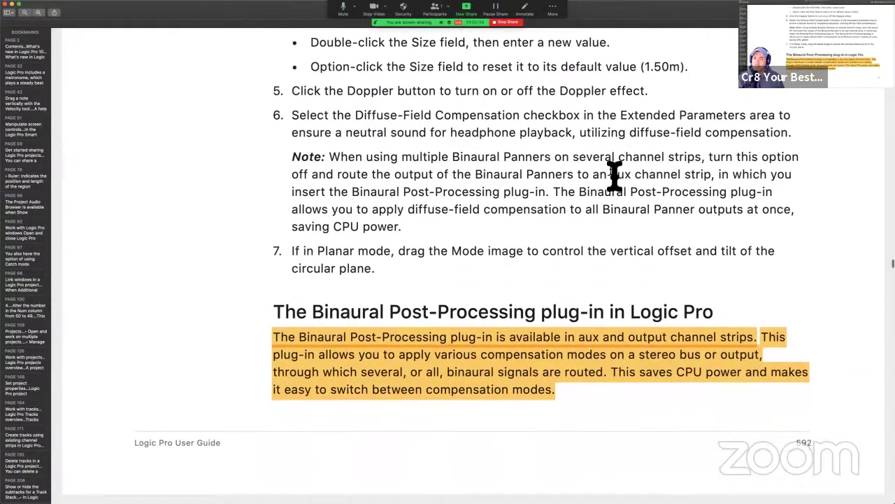
drag(360, 134, 525, 138)
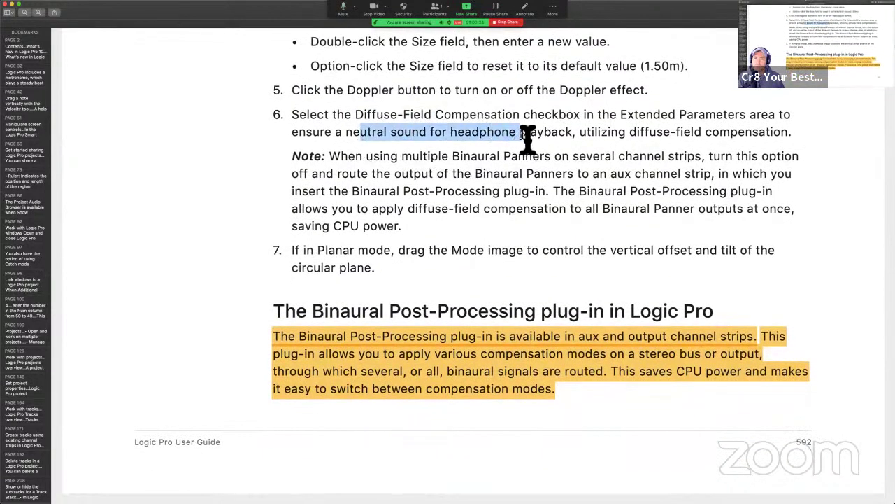
click(463, 145)
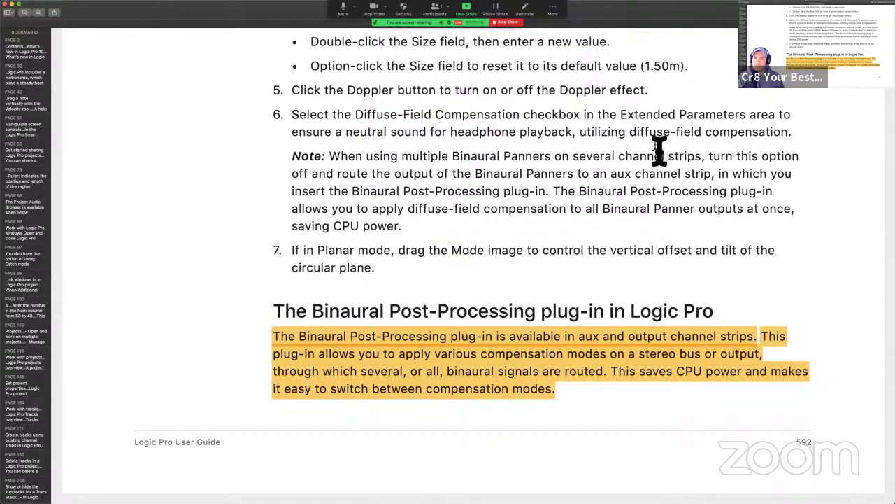
drag(628, 137, 817, 126)
click(780, 157)
Step: Highlight the note about routing multiple Binaural Panners to Post-Processing in yellow
scroll(584, 248, down, 2)
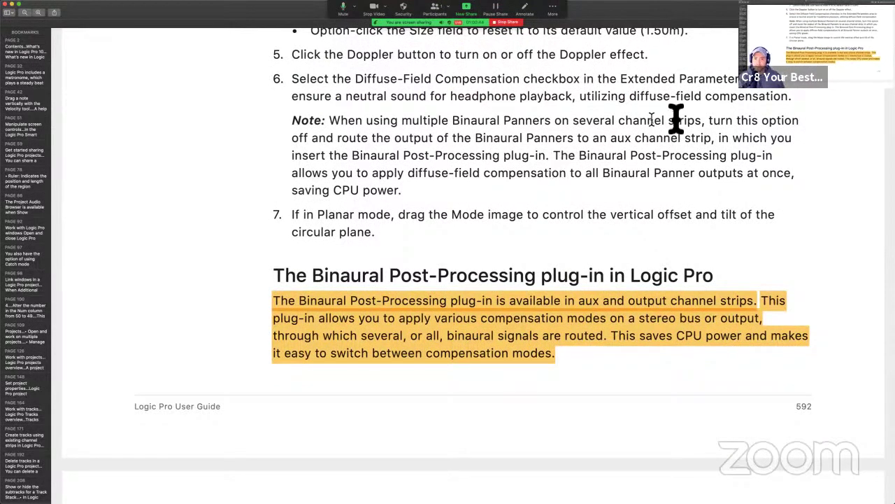
drag(330, 120, 551, 159)
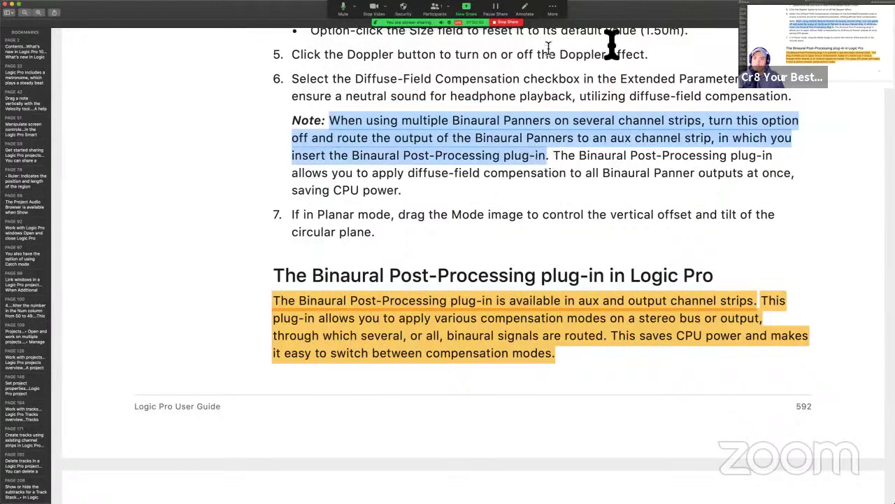
key(ctrl+super+h)
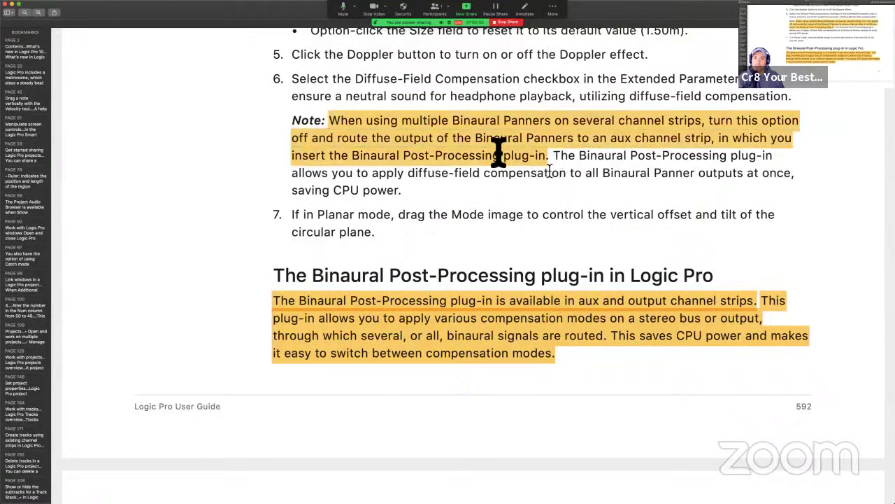
scroll(511, 203, down, 2)
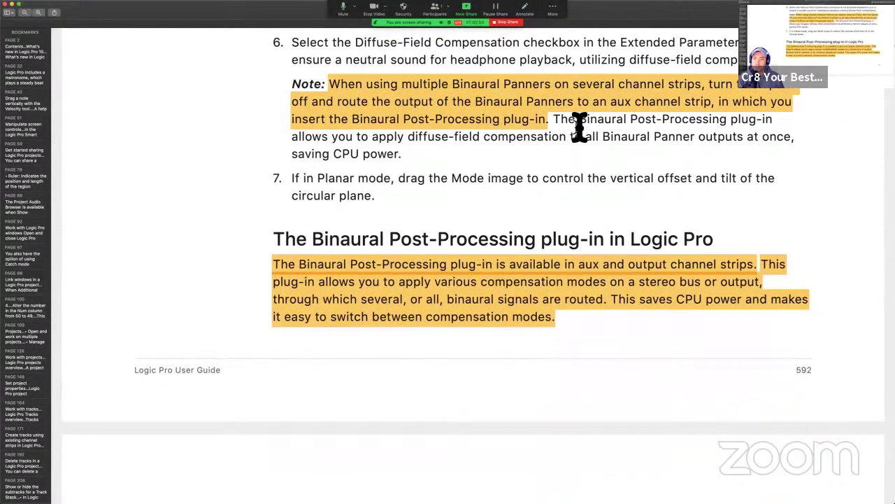
Step: Select the panner-compensation sentence and 'Planar mode', then scroll toward Work with MIDI channel strips
drag(577, 121, 806, 135)
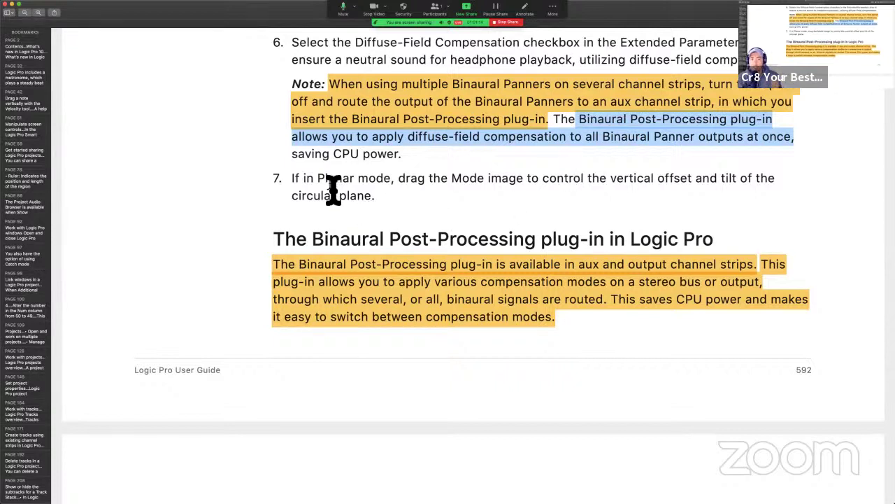
drag(326, 185, 395, 186)
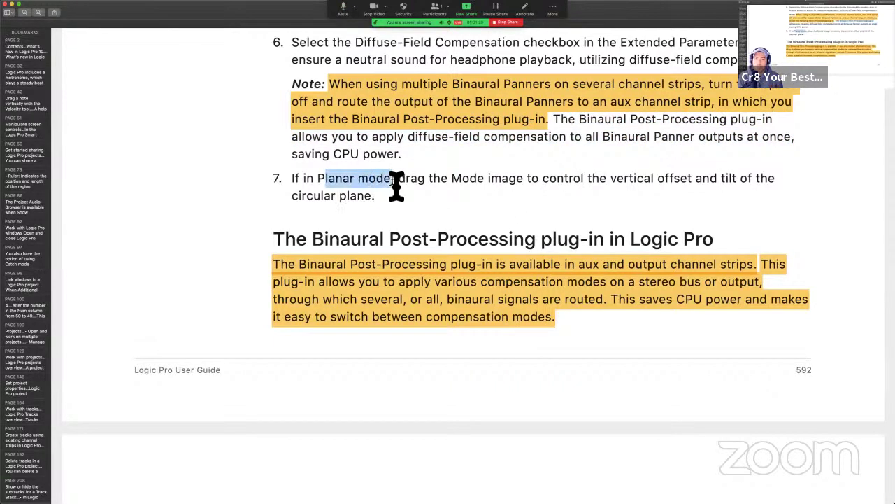
click(437, 188)
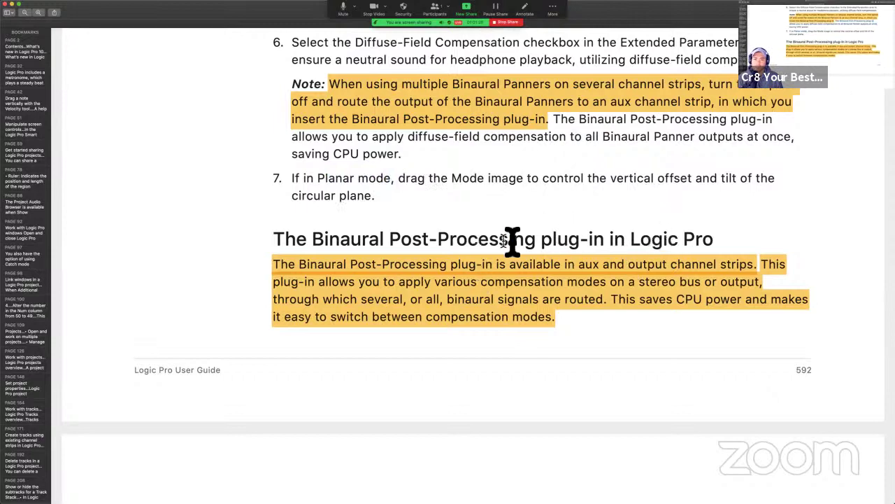
scroll(487, 268, down, 2)
scroll(488, 268, down, 2)
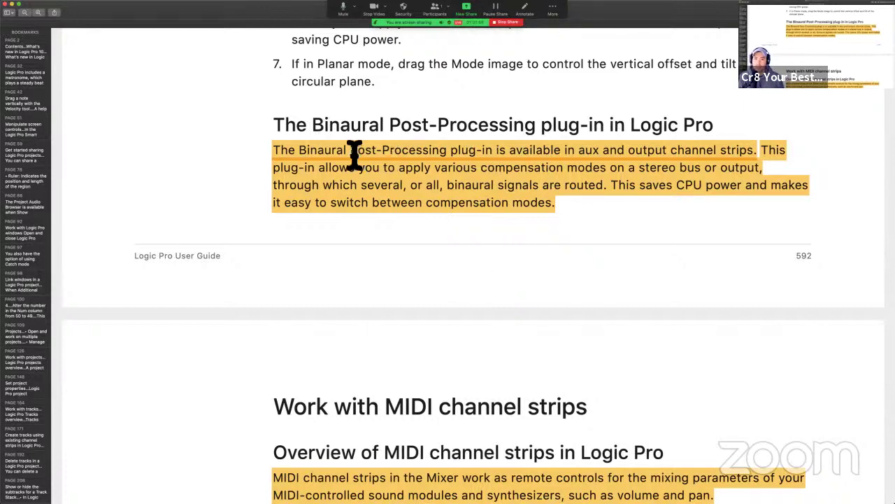
Step: Return to Logic Pro and browse Stereo Out's plug-ins to Imaging > Binaural Post-Processing > Stereo
key(ctrl+Right)
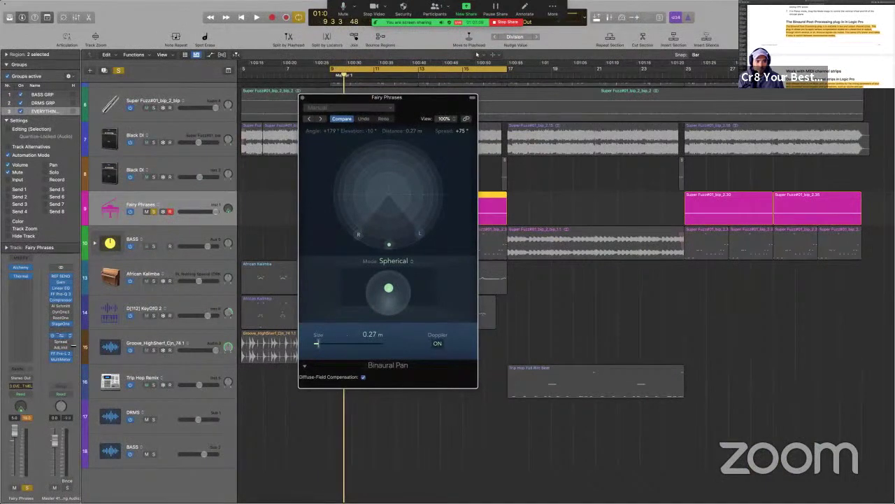
click(61, 329)
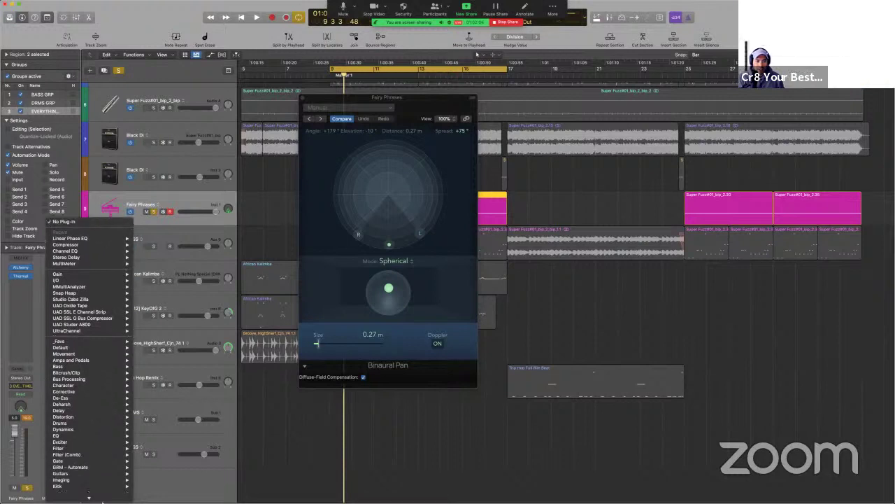
mouse_move(104, 497)
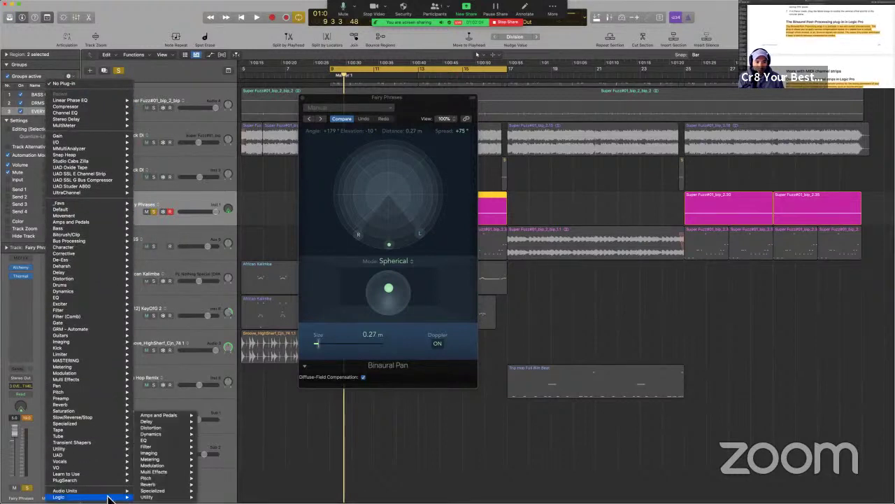
mouse_move(153, 491)
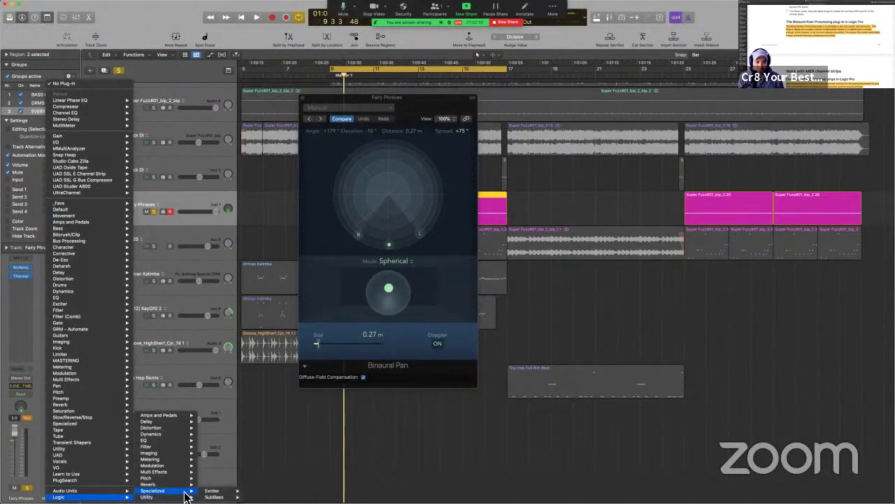
mouse_move(185, 496)
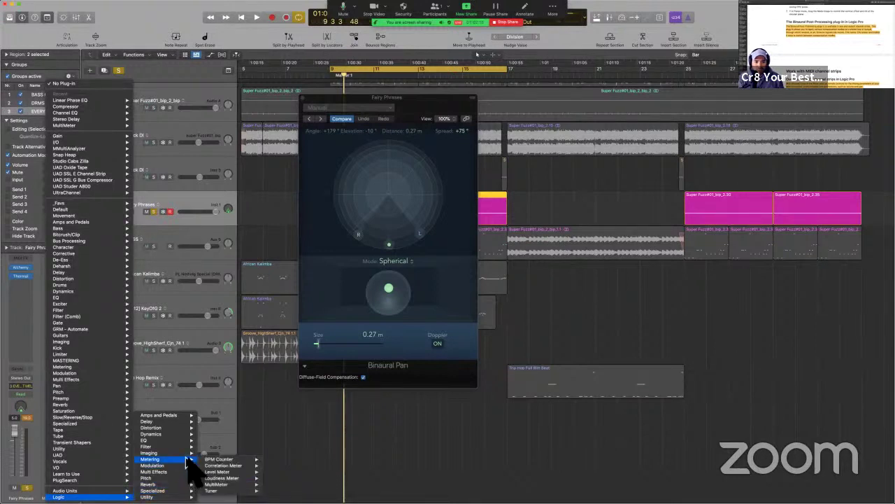
Step: Insert the stereo Binaural Post-Processing plug-in on Stereo Out and reposition its window
mouse_move(183, 452)
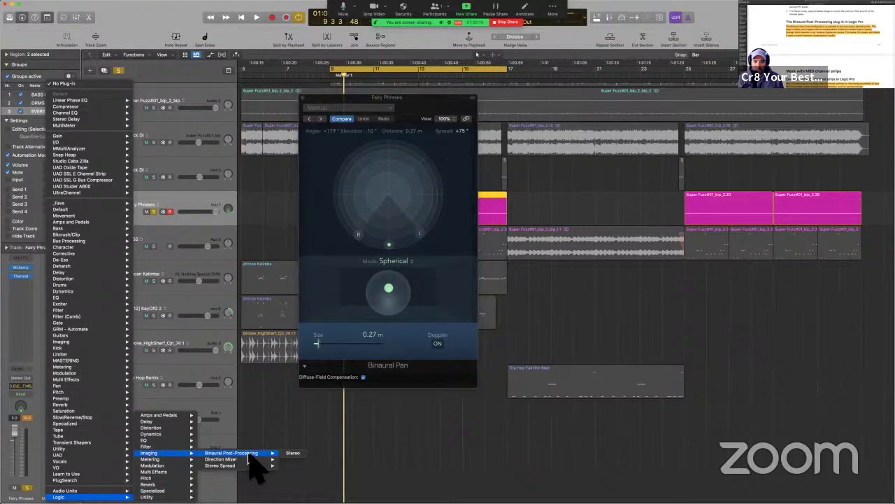
click(249, 457)
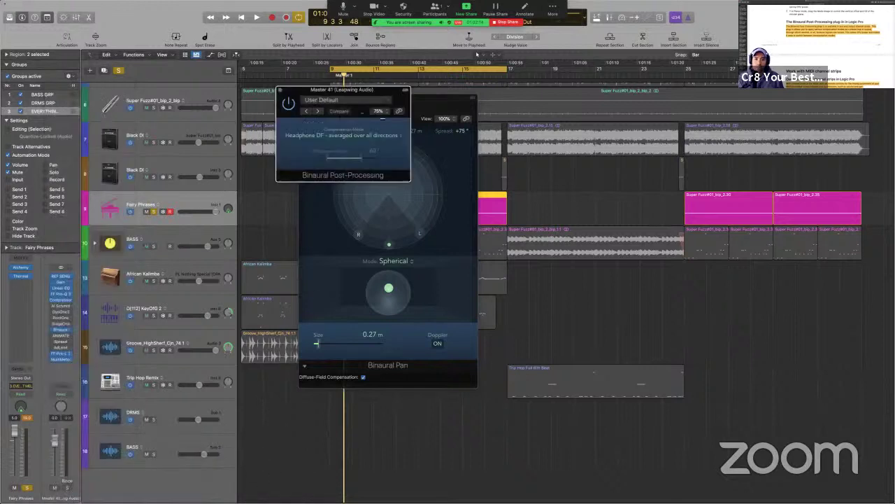
drag(531, 138, 567, 161)
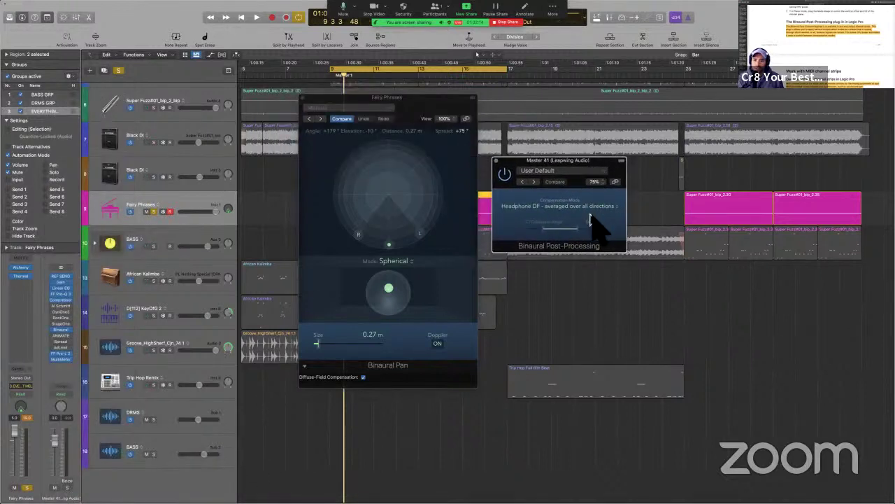
Step: Keep Compensation Mode at Headphone DF, close the plug-in, and shift the Fairy Phrases panner window
click(586, 208)
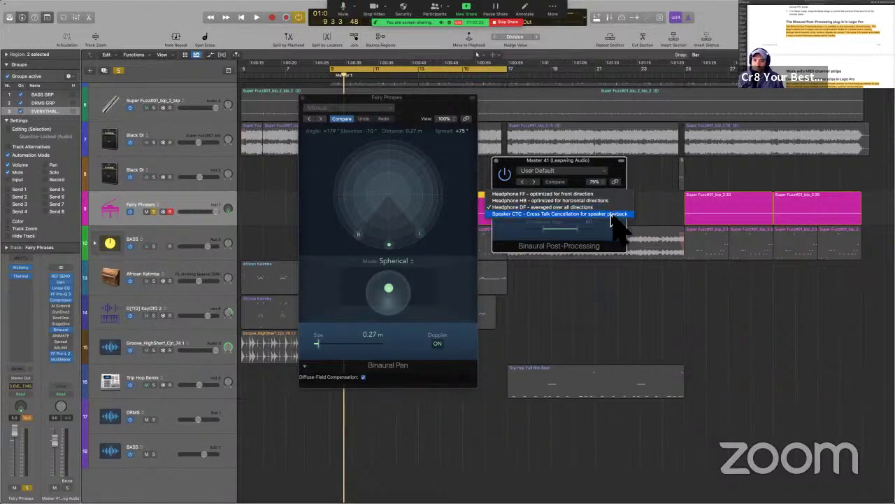
click(496, 164)
click(496, 161)
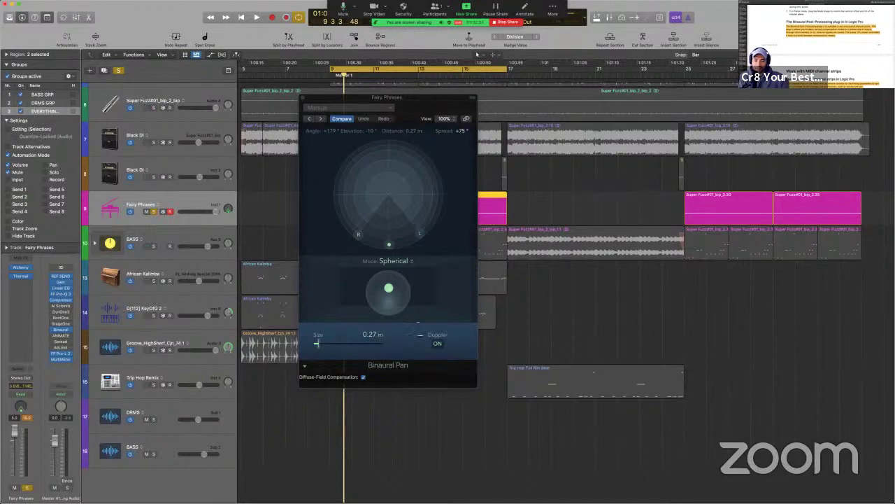
drag(428, 115, 461, 115)
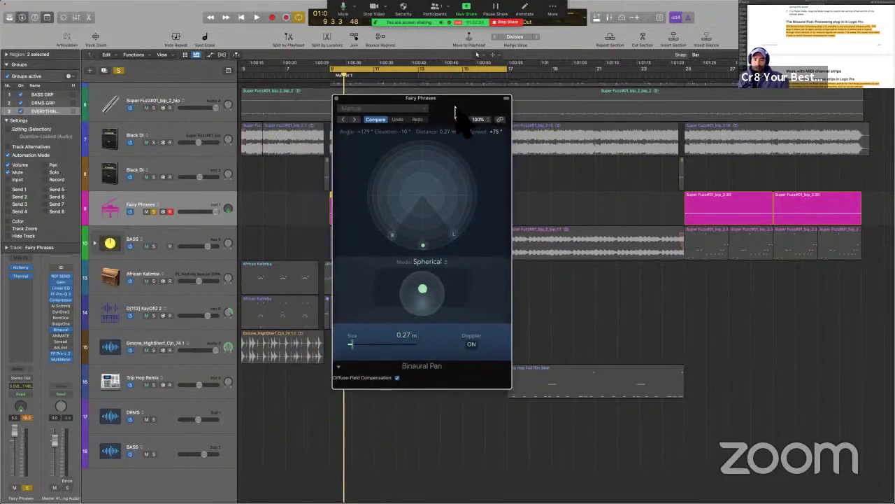
key(ctrl+Left)
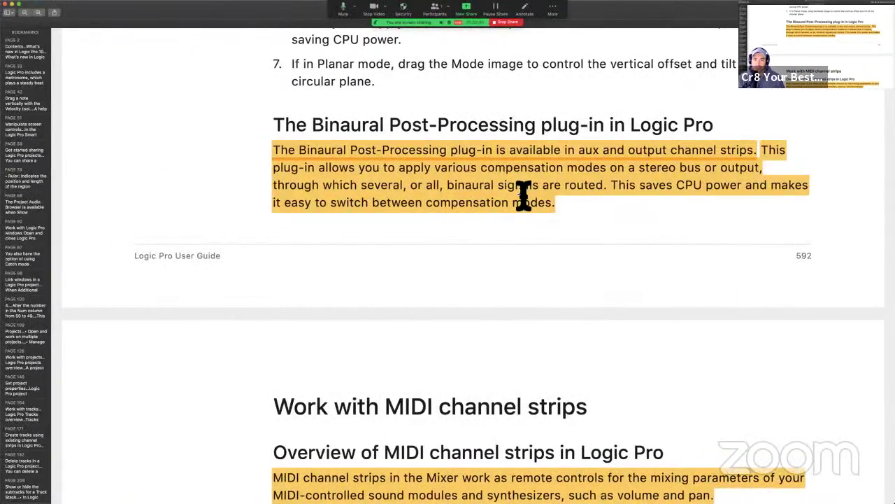
scroll(523, 194, up, 10)
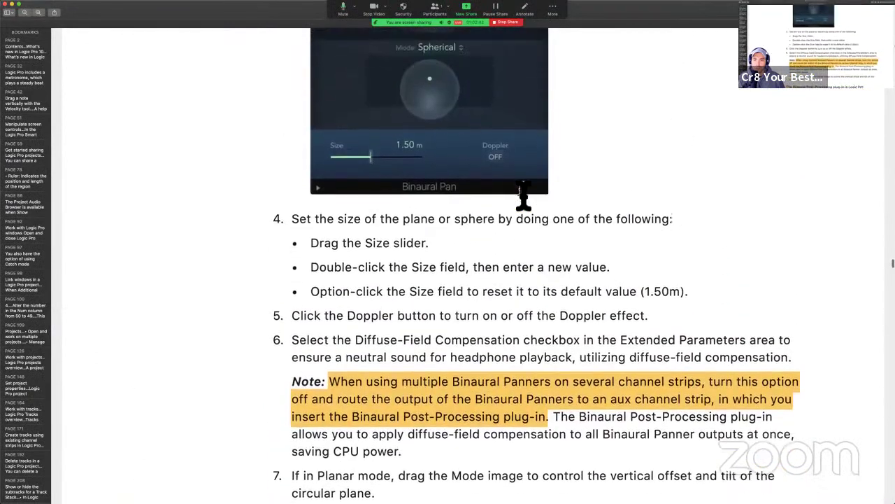
scroll(523, 194, up, 20)
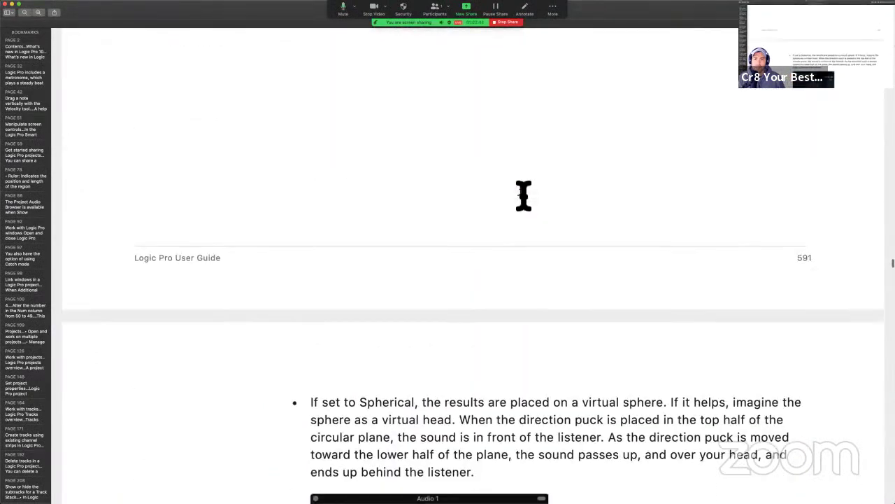
scroll(524, 194, up, 10)
scroll(523, 194, down, 2)
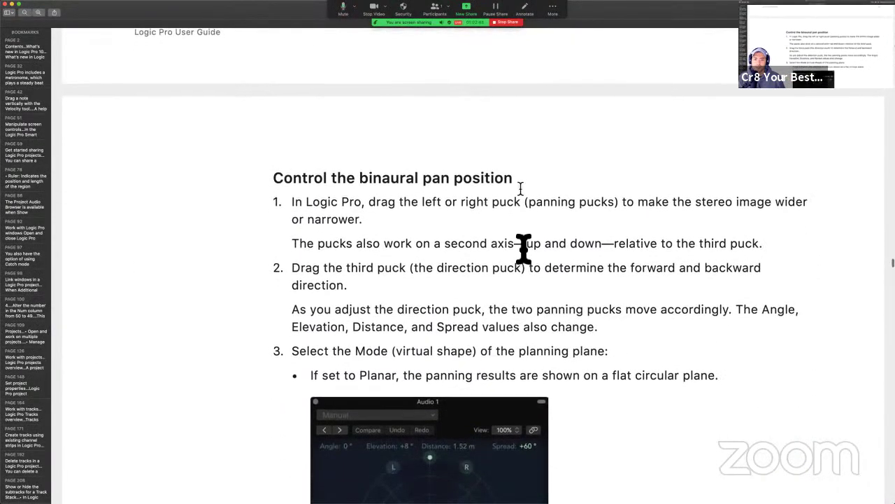
drag(399, 311, 546, 328)
scroll(545, 328, up, 15)
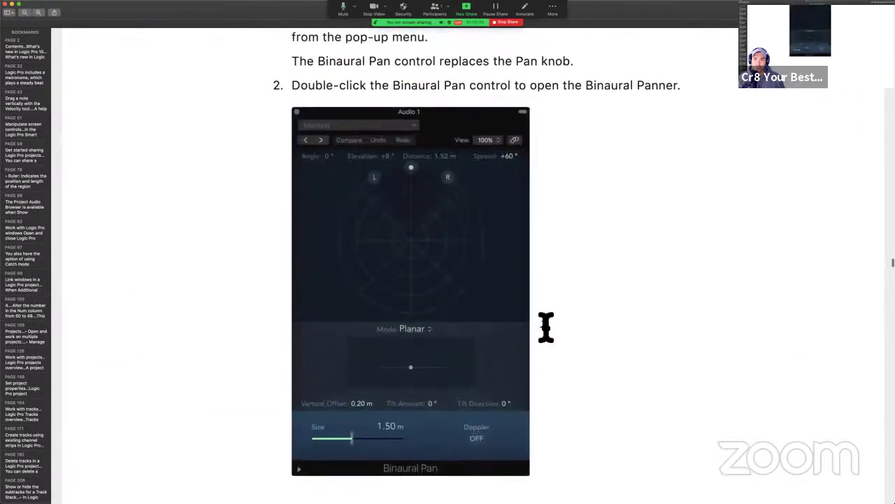
scroll(546, 327, up, 5)
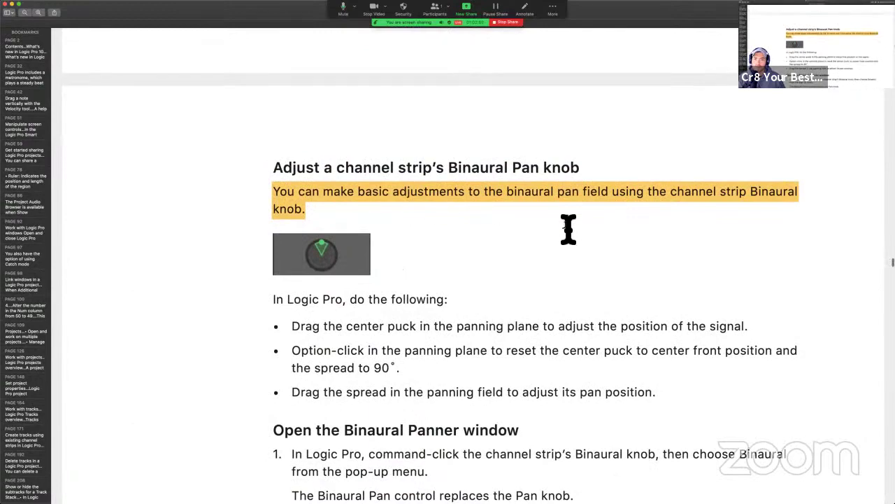
scroll(568, 230, up, 2)
scroll(568, 230, up, 5)
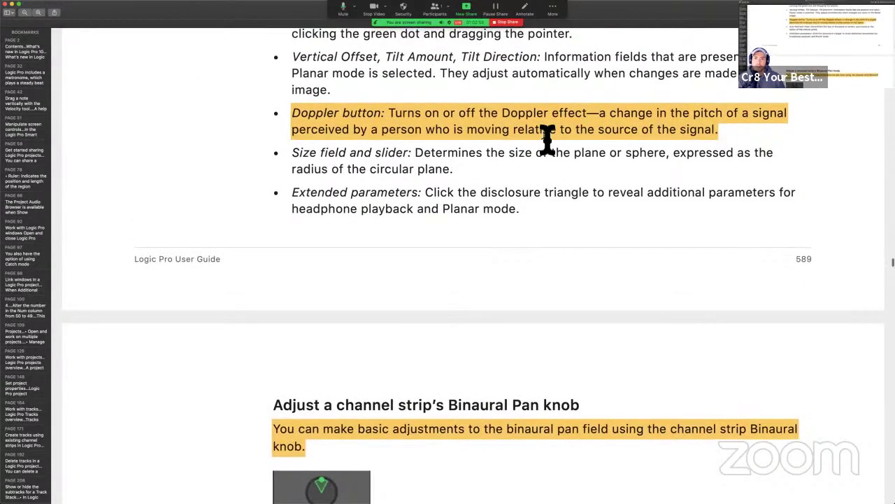
scroll(547, 140, up, 10)
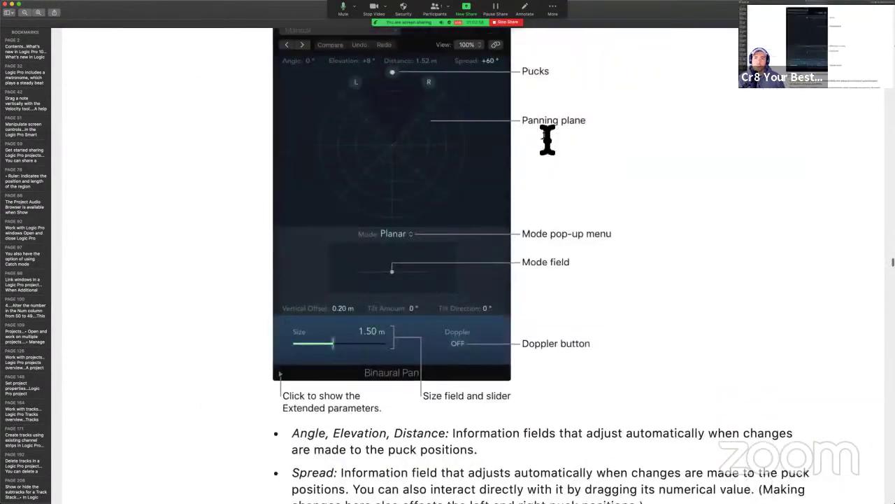
scroll(547, 140, up, 10)
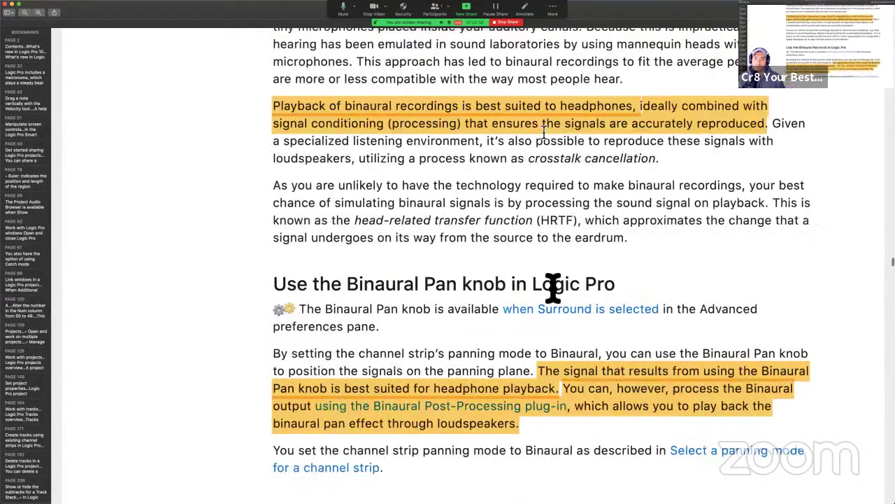
scroll(802, 300, down, 3)
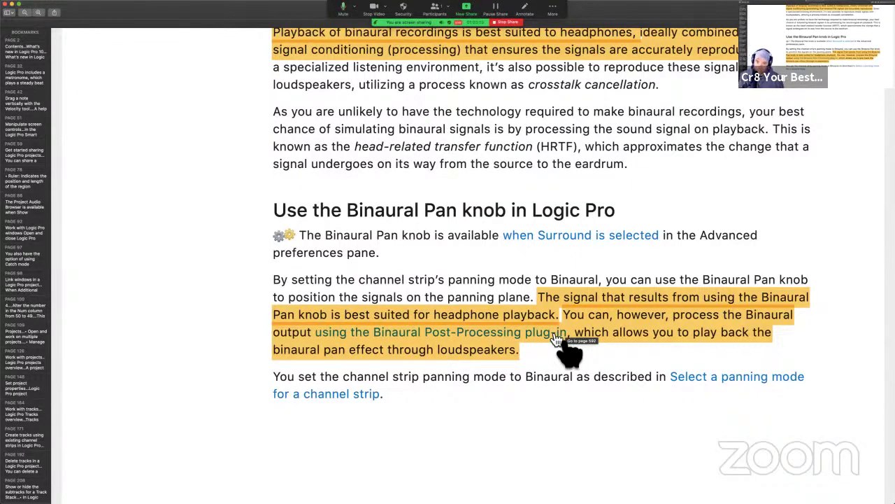
scroll(555, 338, down, 15)
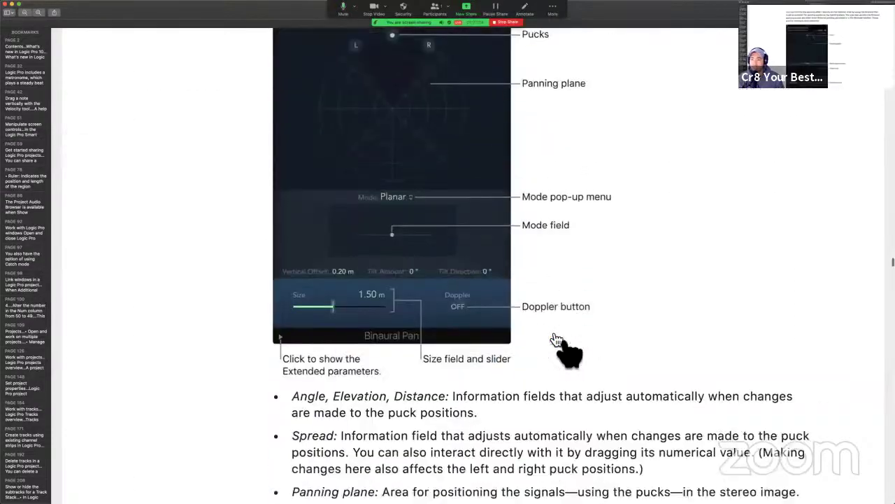
scroll(554, 338, down, 20)
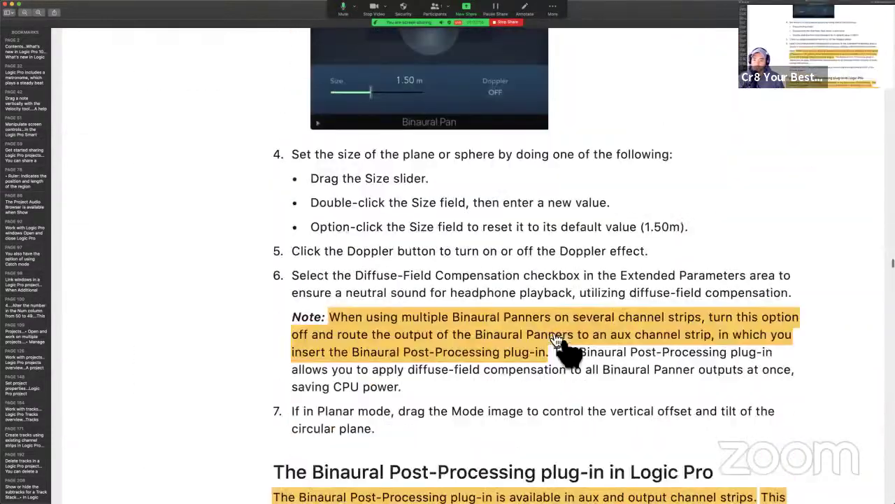
scroll(555, 339, down, 20)
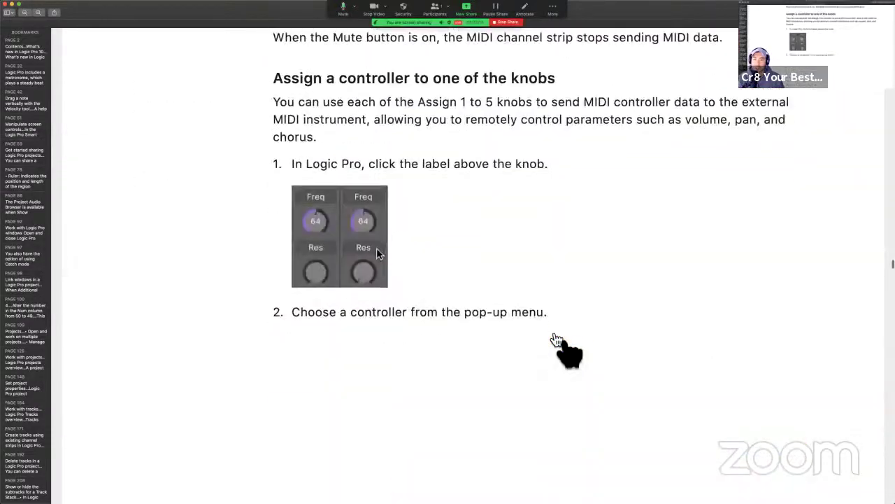
scroll(554, 339, up, 20)
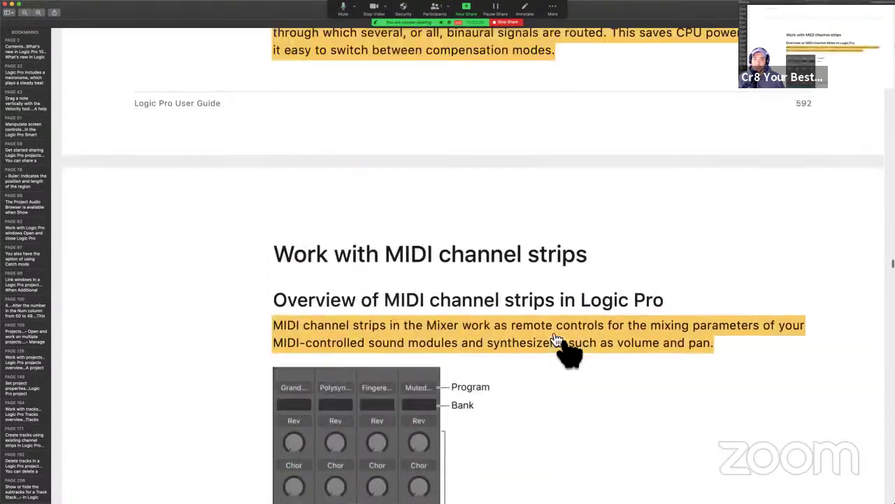
scroll(555, 339, up, 4)
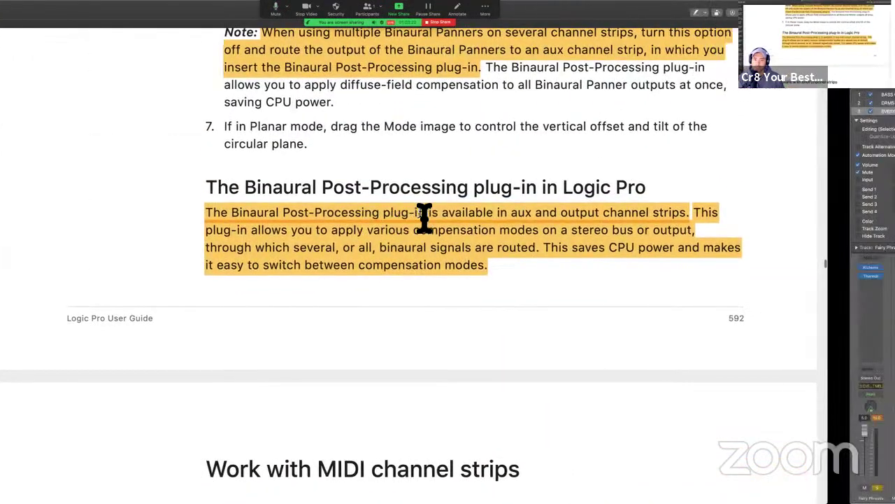
key(super+Tab)
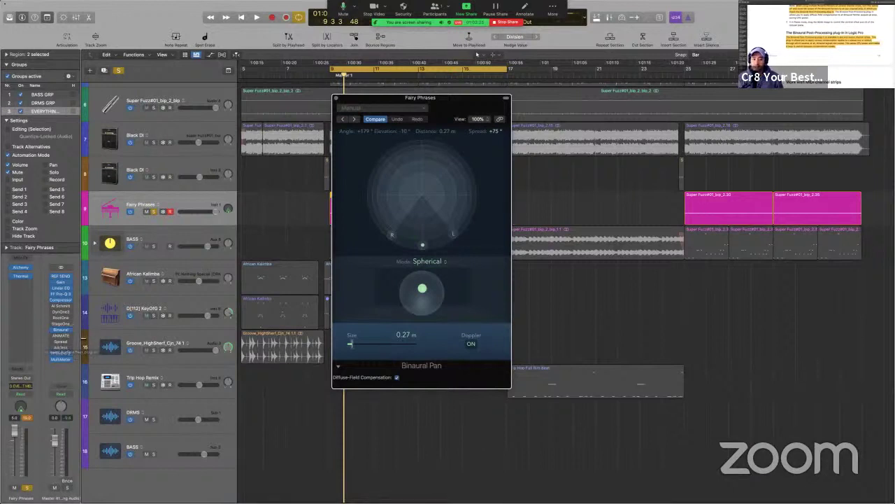
Step: Open the master's Binaural Post-Processing and audition Fairy Phrases while moving its source up-left on the sphere
click(67, 339)
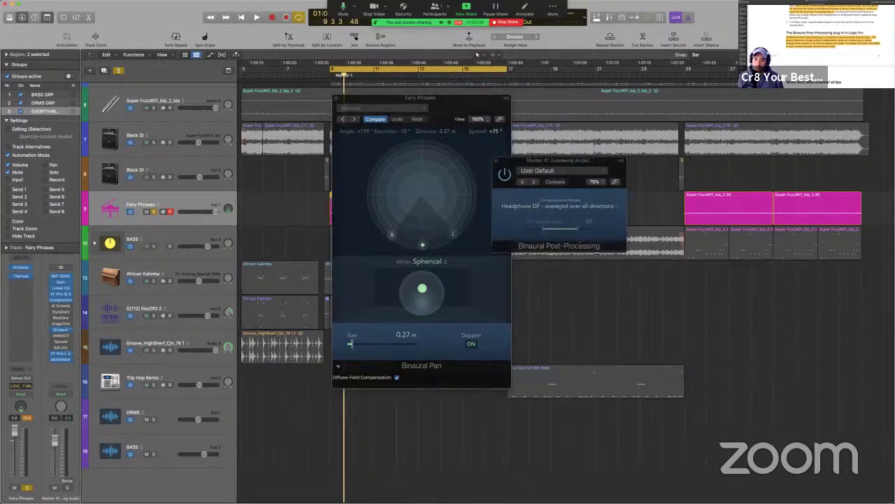
drag(504, 168, 541, 107)
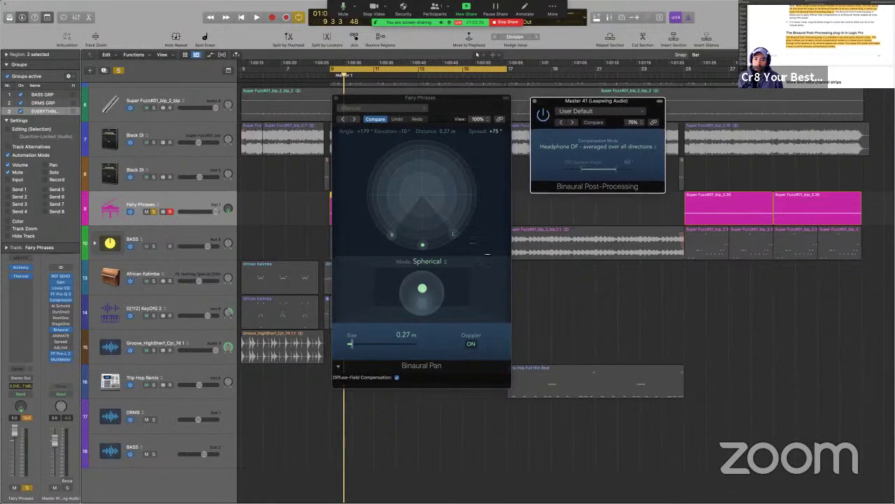
key(space)
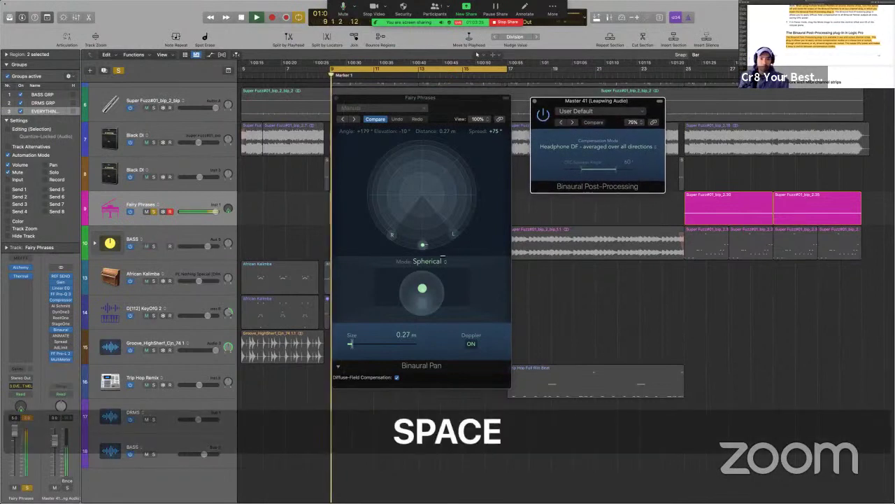
mouse_move(423, 245)
mouse_down()
mouse_move(390, 230)
mouse_move(382, 188)
mouse_move(387, 170)
mouse_move(440, 151)
mouse_move(457, 184)
mouse_move(435, 198)
mouse_move(416, 238)
mouse_move(419, 249)
mouse_up()
key(space)
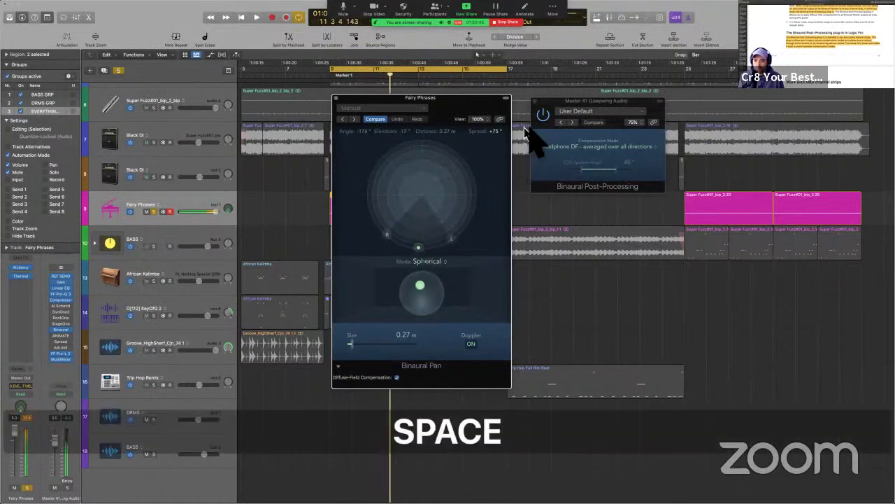
click(553, 127)
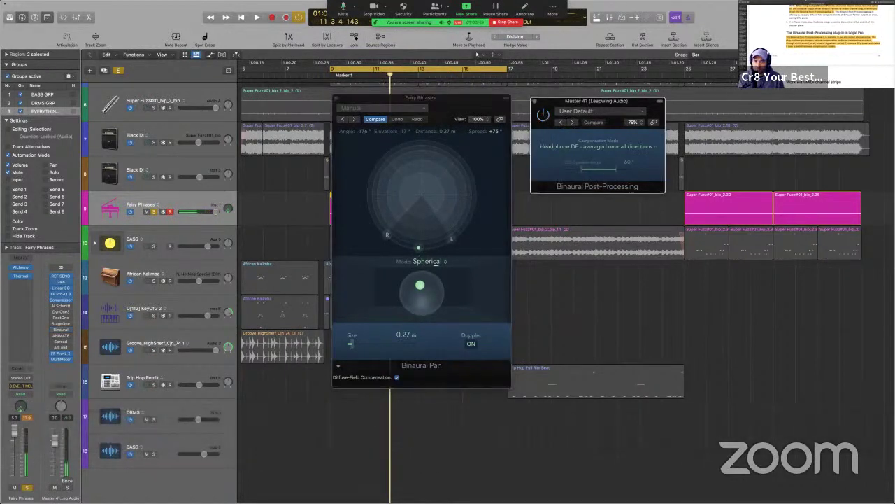
key(space)
drag(418, 248, 462, 196)
key(space)
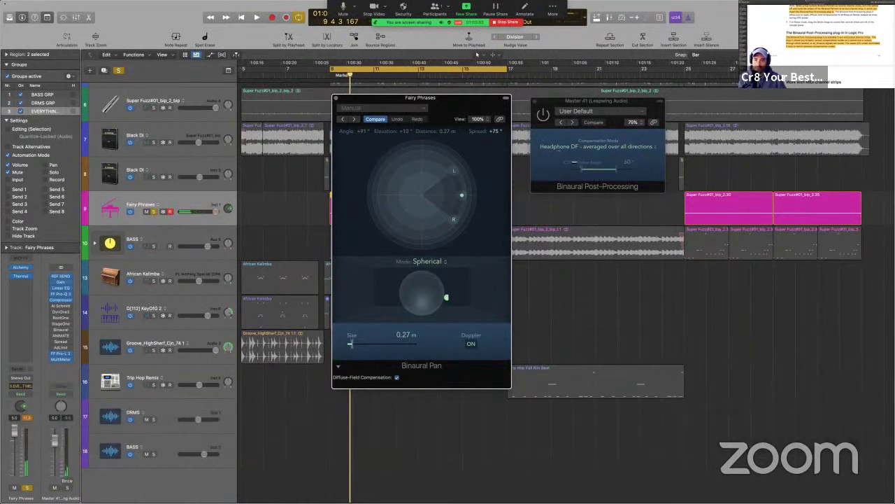
Step: Close the post-processing and Fairy Phrases panner windows and return to the user guide
click(533, 101)
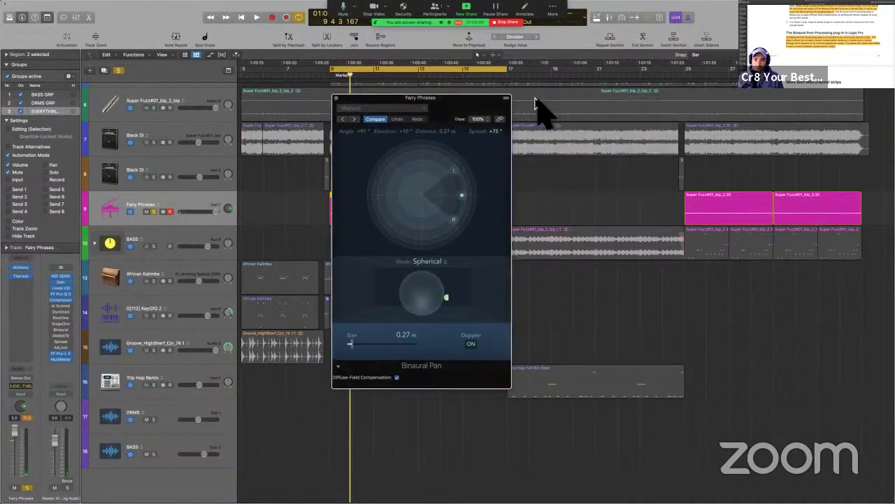
click(336, 98)
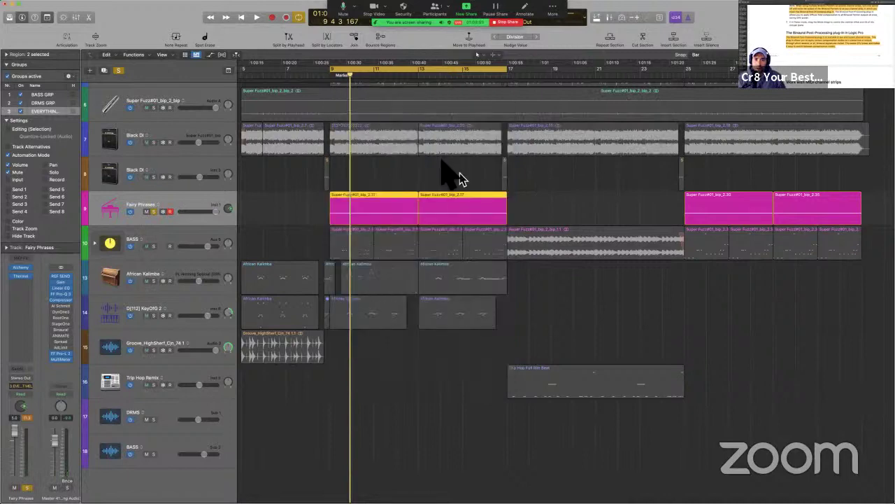
key(ctrl+Left)
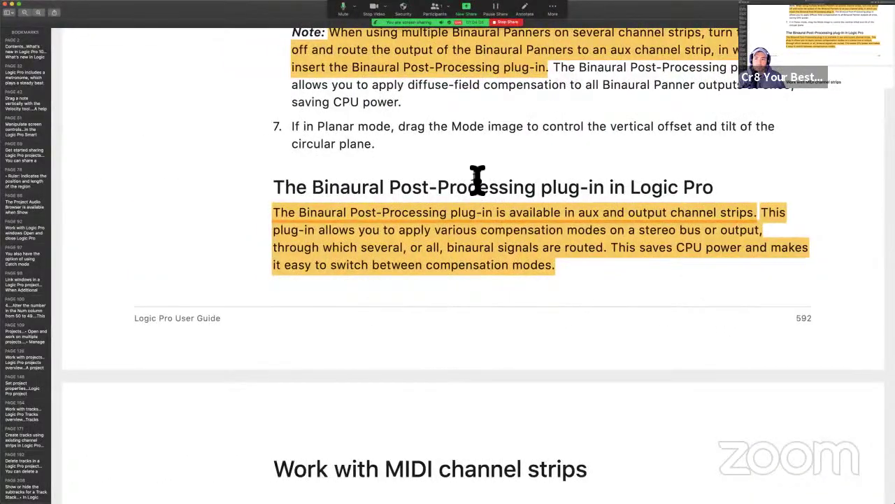
Step: Save the PDF, scroll to 'Work with MIDI channel strips' and select the remote controls phrase
key(super+s)
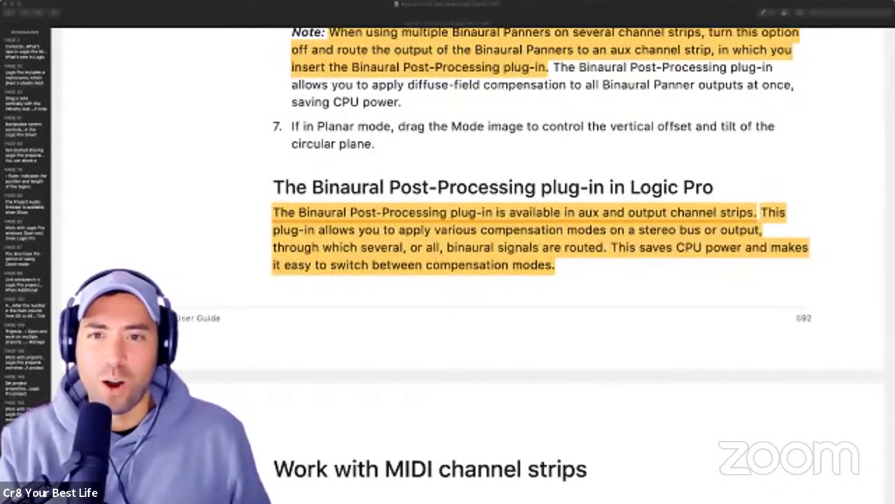
scroll(542, 252, down, 10)
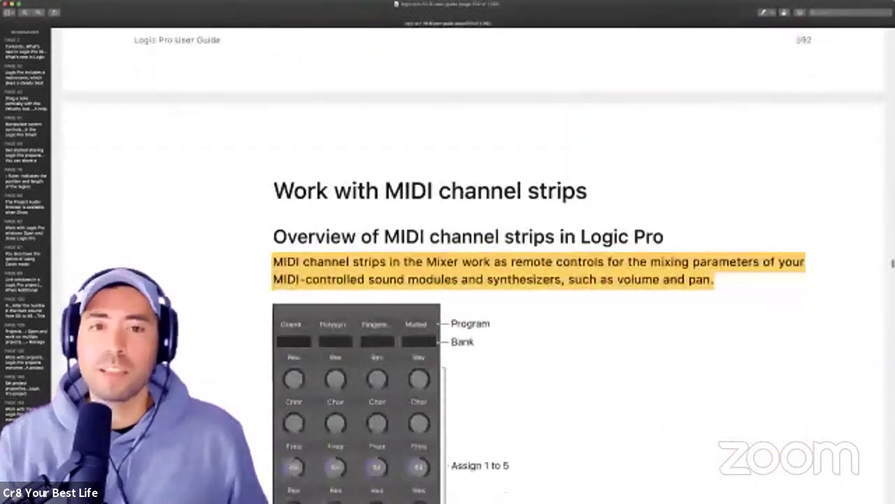
scroll(474, 268, down, 1)
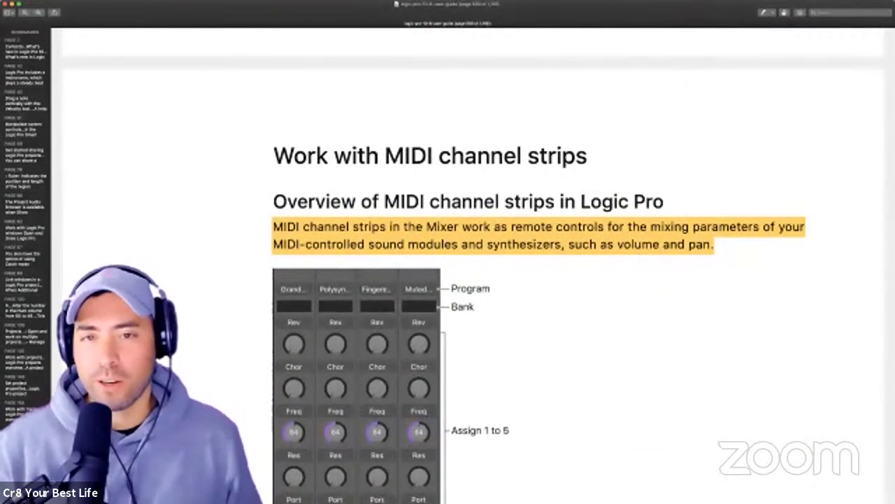
scroll(475, 268, down, 1)
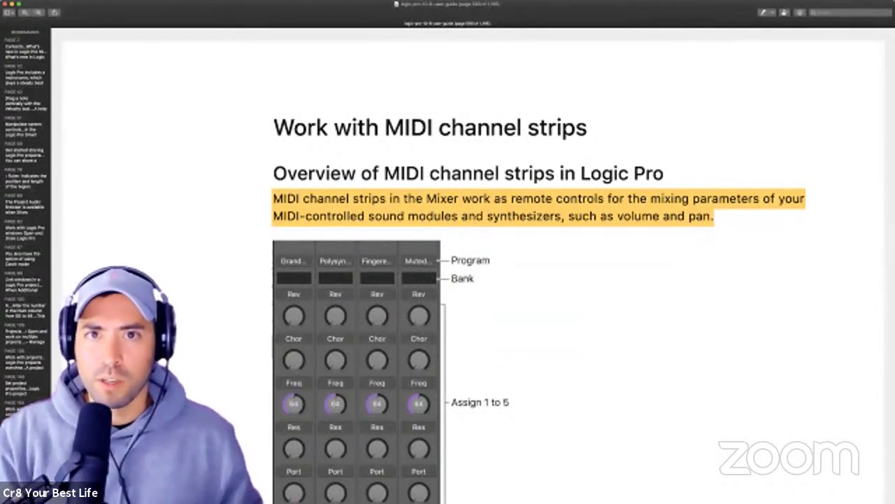
scroll(892, 263, down, 2)
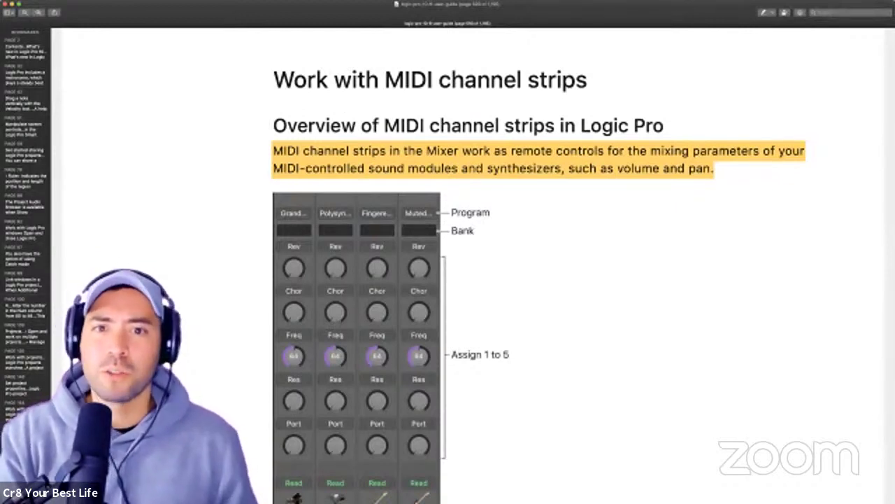
drag(523, 150, 628, 150)
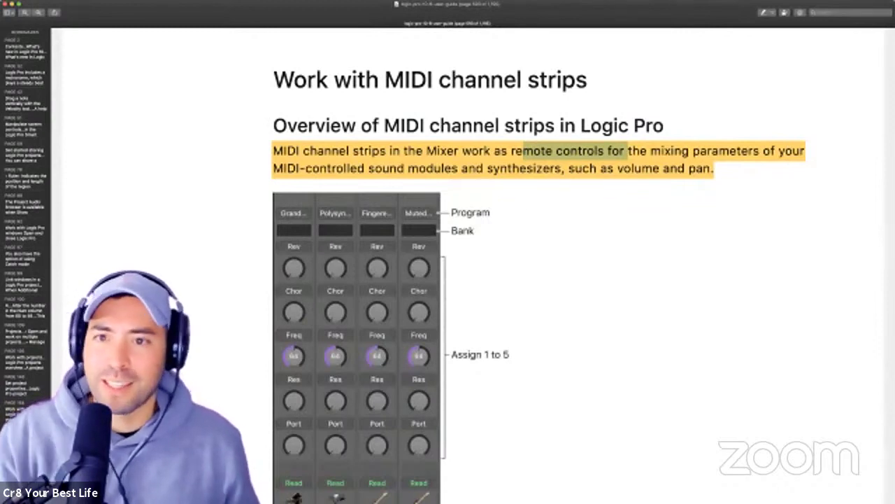
Step: Select the Program buttons term and a passage on the MIDI channel strip pages
scroll(539, 266, down, 15)
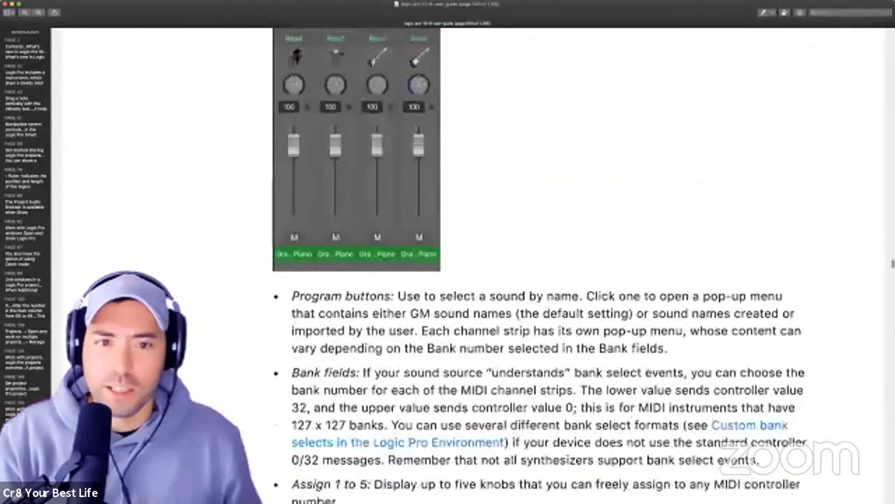
scroll(539, 266, down, 10)
scroll(538, 265, up, 3)
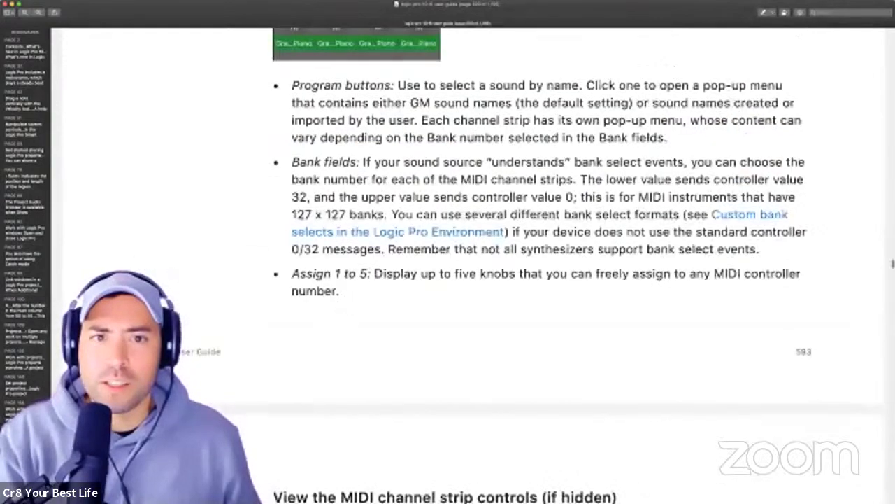
scroll(538, 266, up, 4)
drag(293, 207, 396, 208)
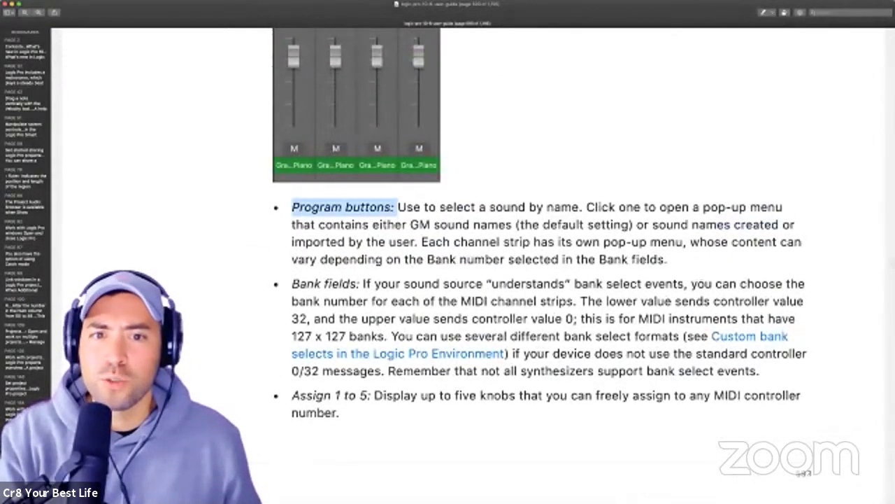
scroll(538, 266, down, 8)
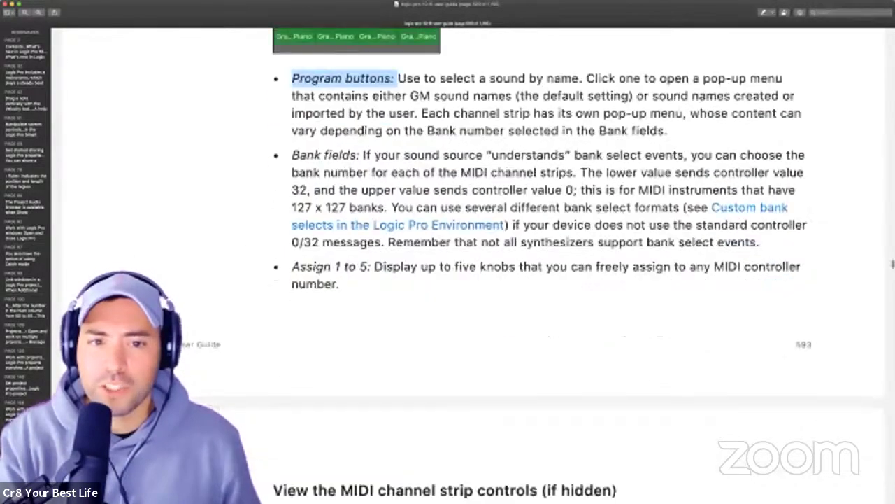
scroll(538, 266, down, 6)
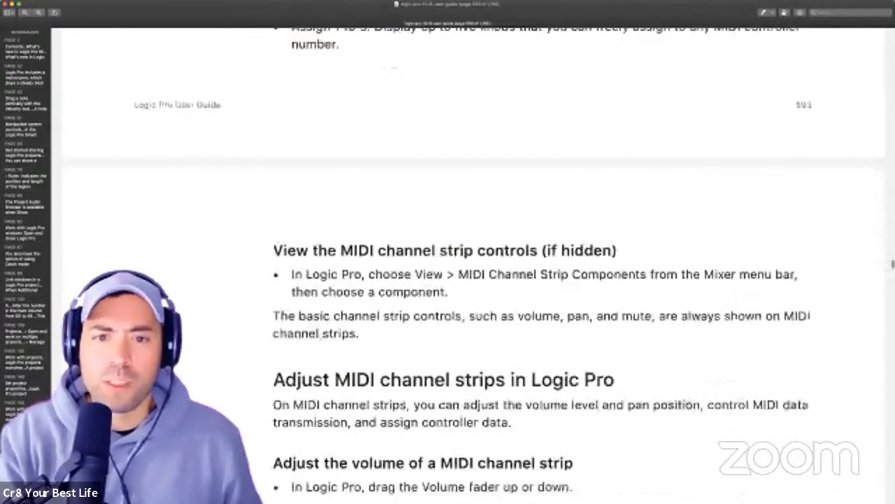
scroll(539, 266, down, 3)
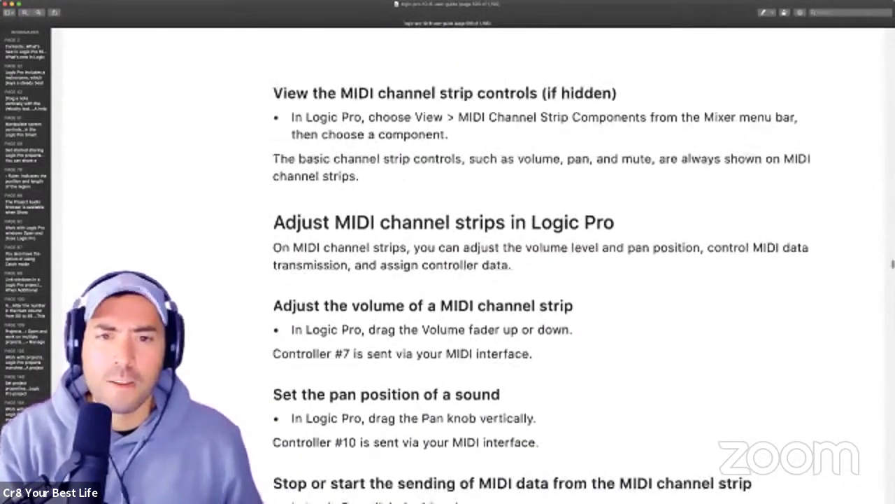
drag(273, 92, 439, 157)
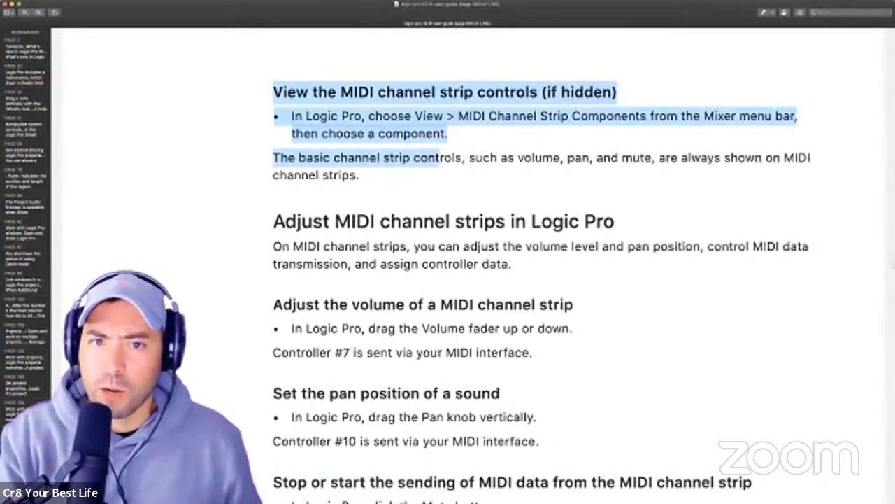
Step: Scroll past the MIDI knob-controller steps to 'Customize the Mixer' and 'Change the Mixer view'
scroll(439, 157, down, 3)
scroll(378, 498, down, 6)
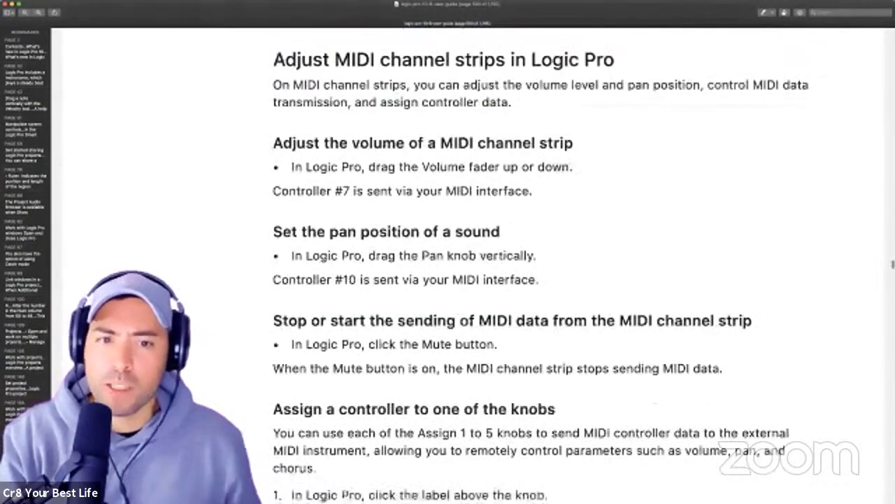
scroll(377, 498, down, 5)
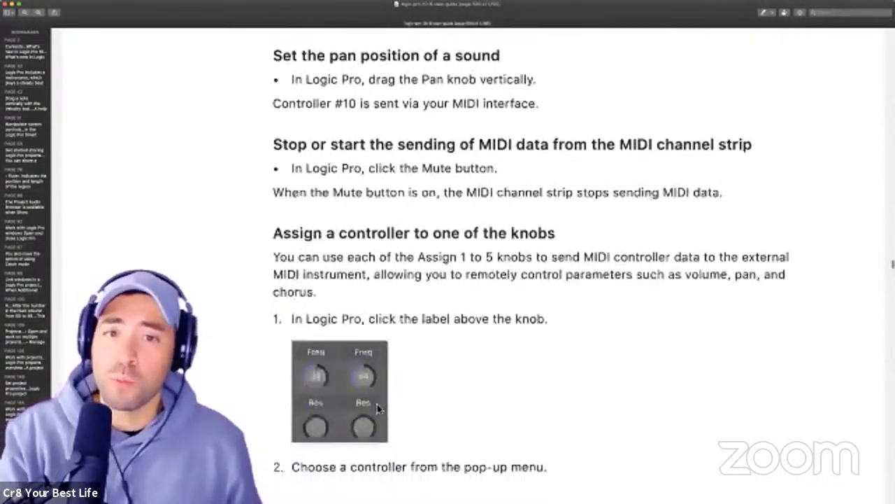
scroll(541, 265, down, 4)
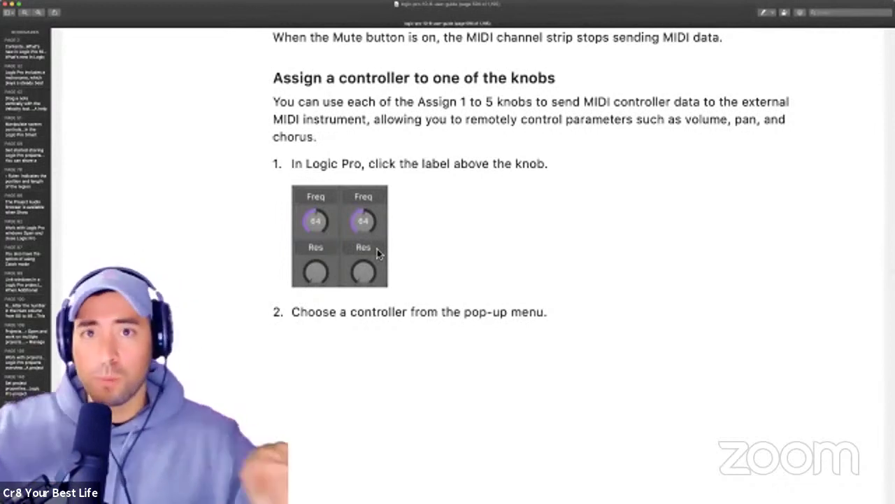
scroll(541, 265, down, 5)
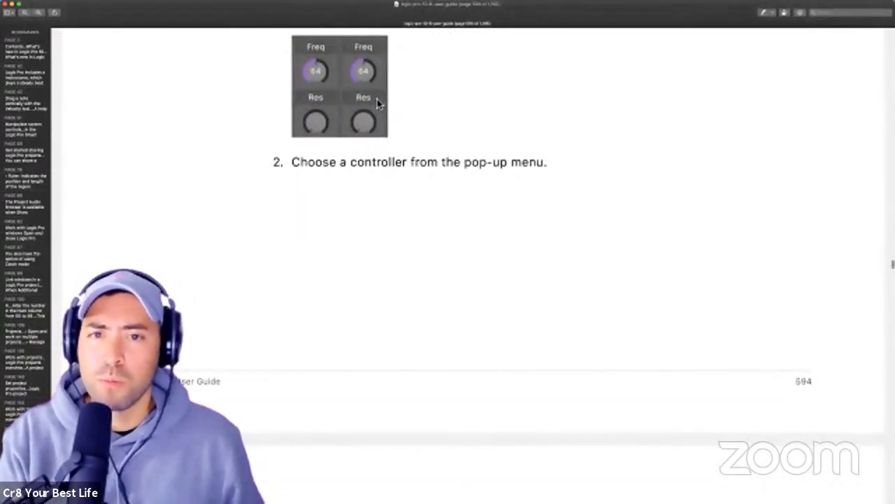
scroll(378, 103, down, 10)
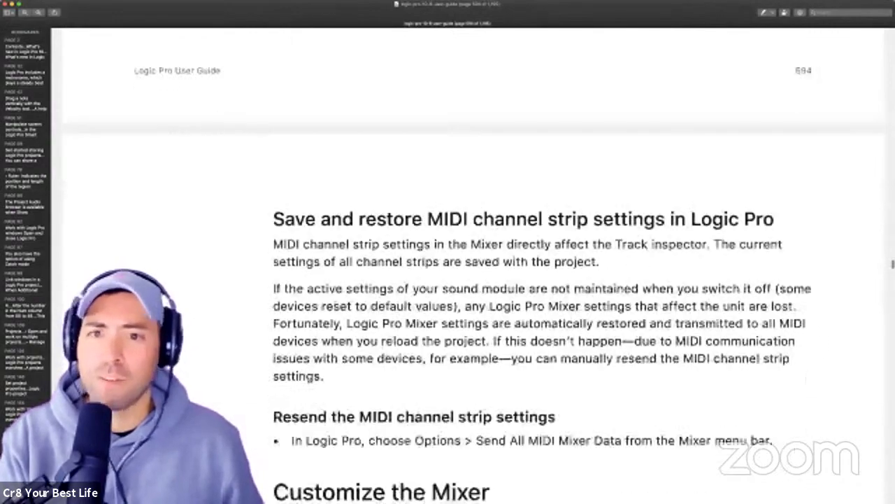
scroll(473, 279, down, 6)
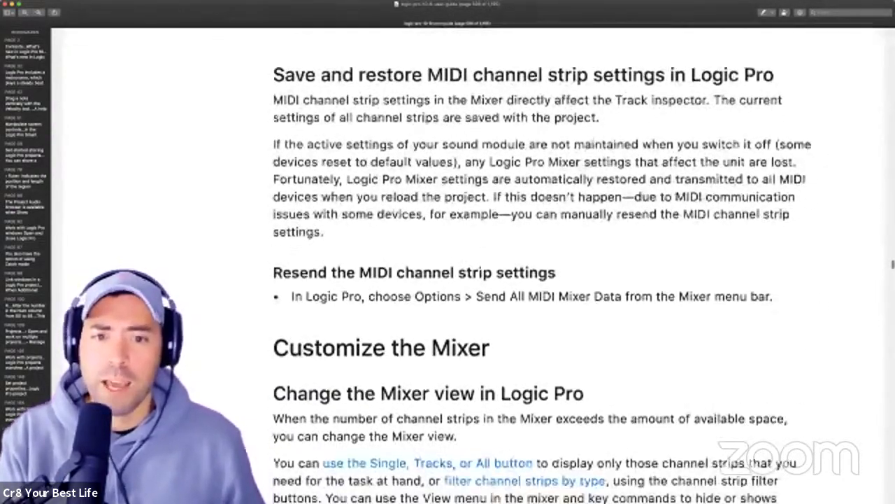
scroll(474, 279, down, 4)
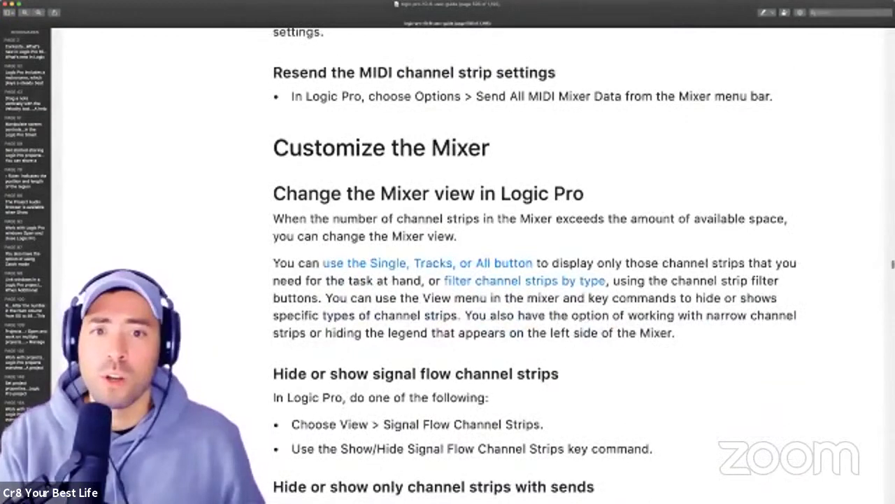
scroll(534, 261, down, 1)
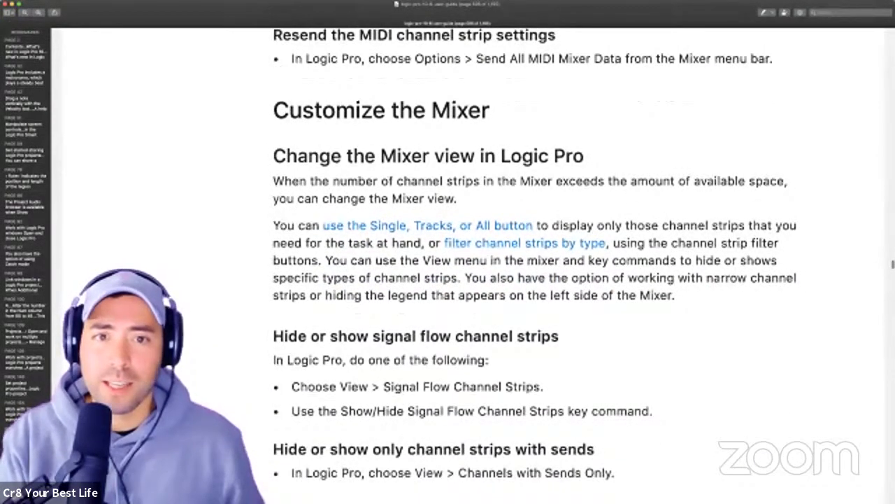